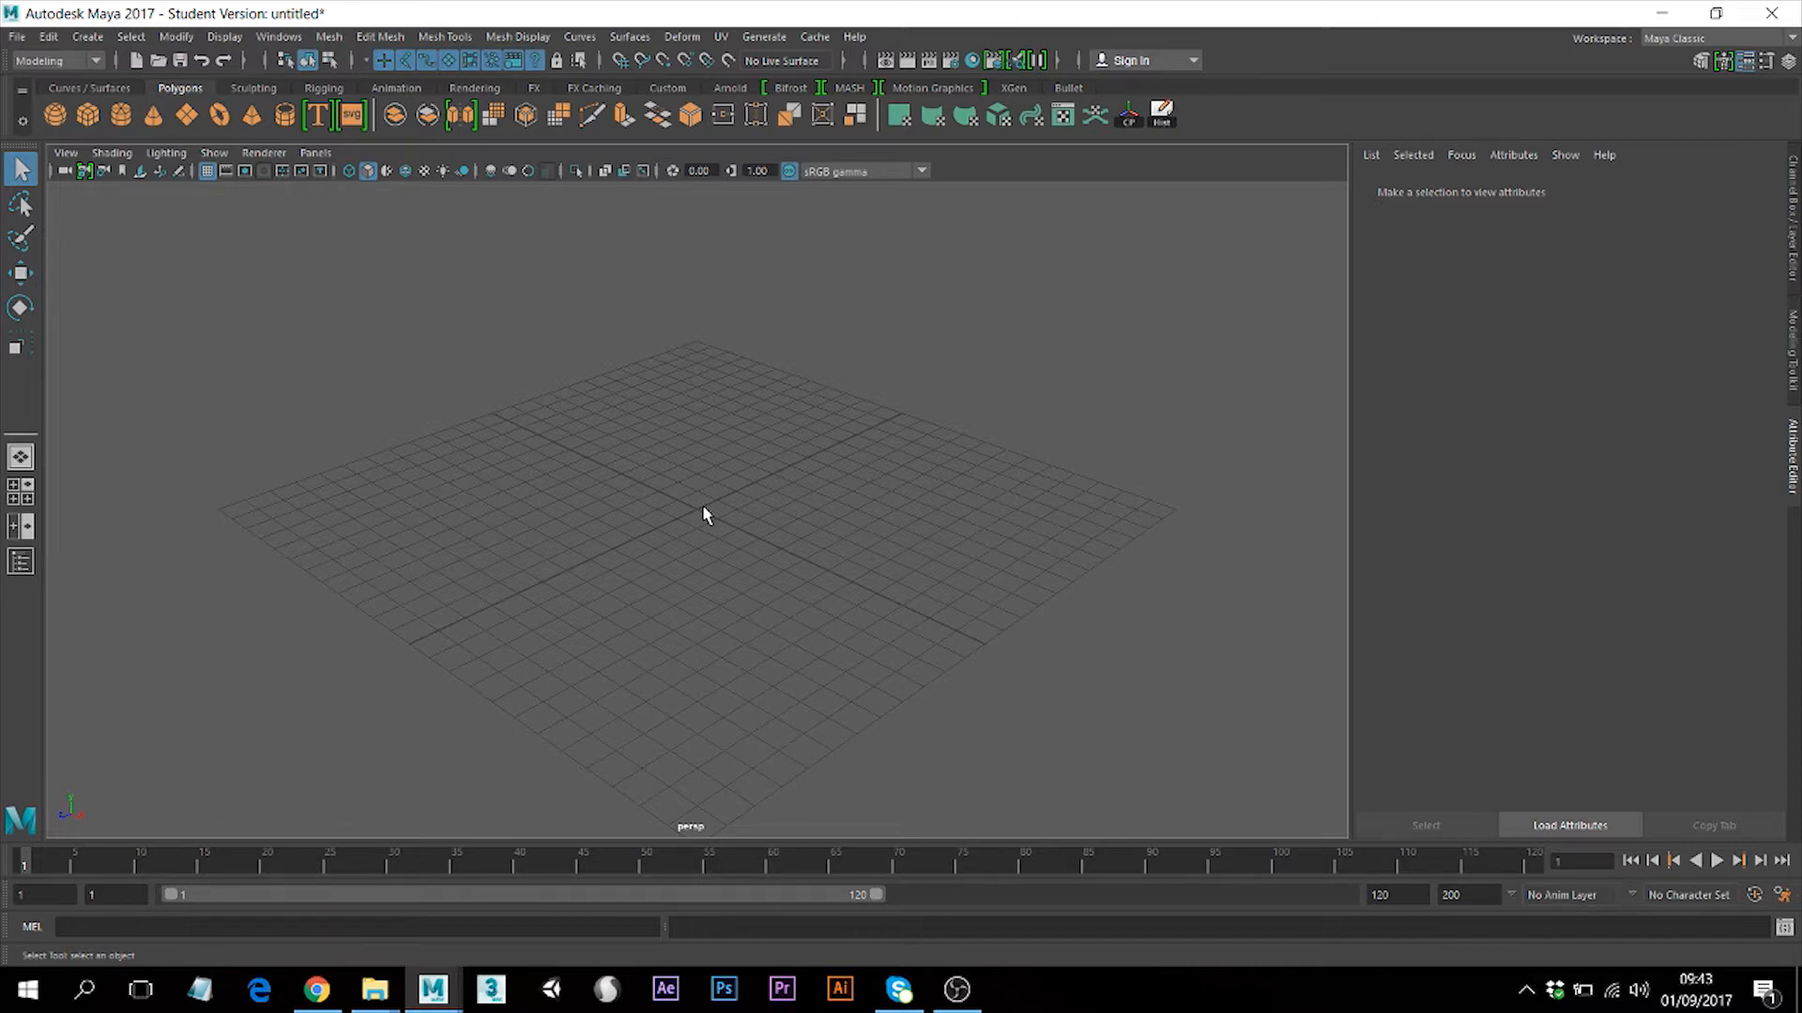
# Start a new empty scene, discarding the changes in the current one.
pyautogui.click(17, 37)
pyautogui.click(37, 71)
pyautogui.click(907, 499)
# Start a new project in the Project Window and name it Tutorial.
pyautogui.click(17, 36)
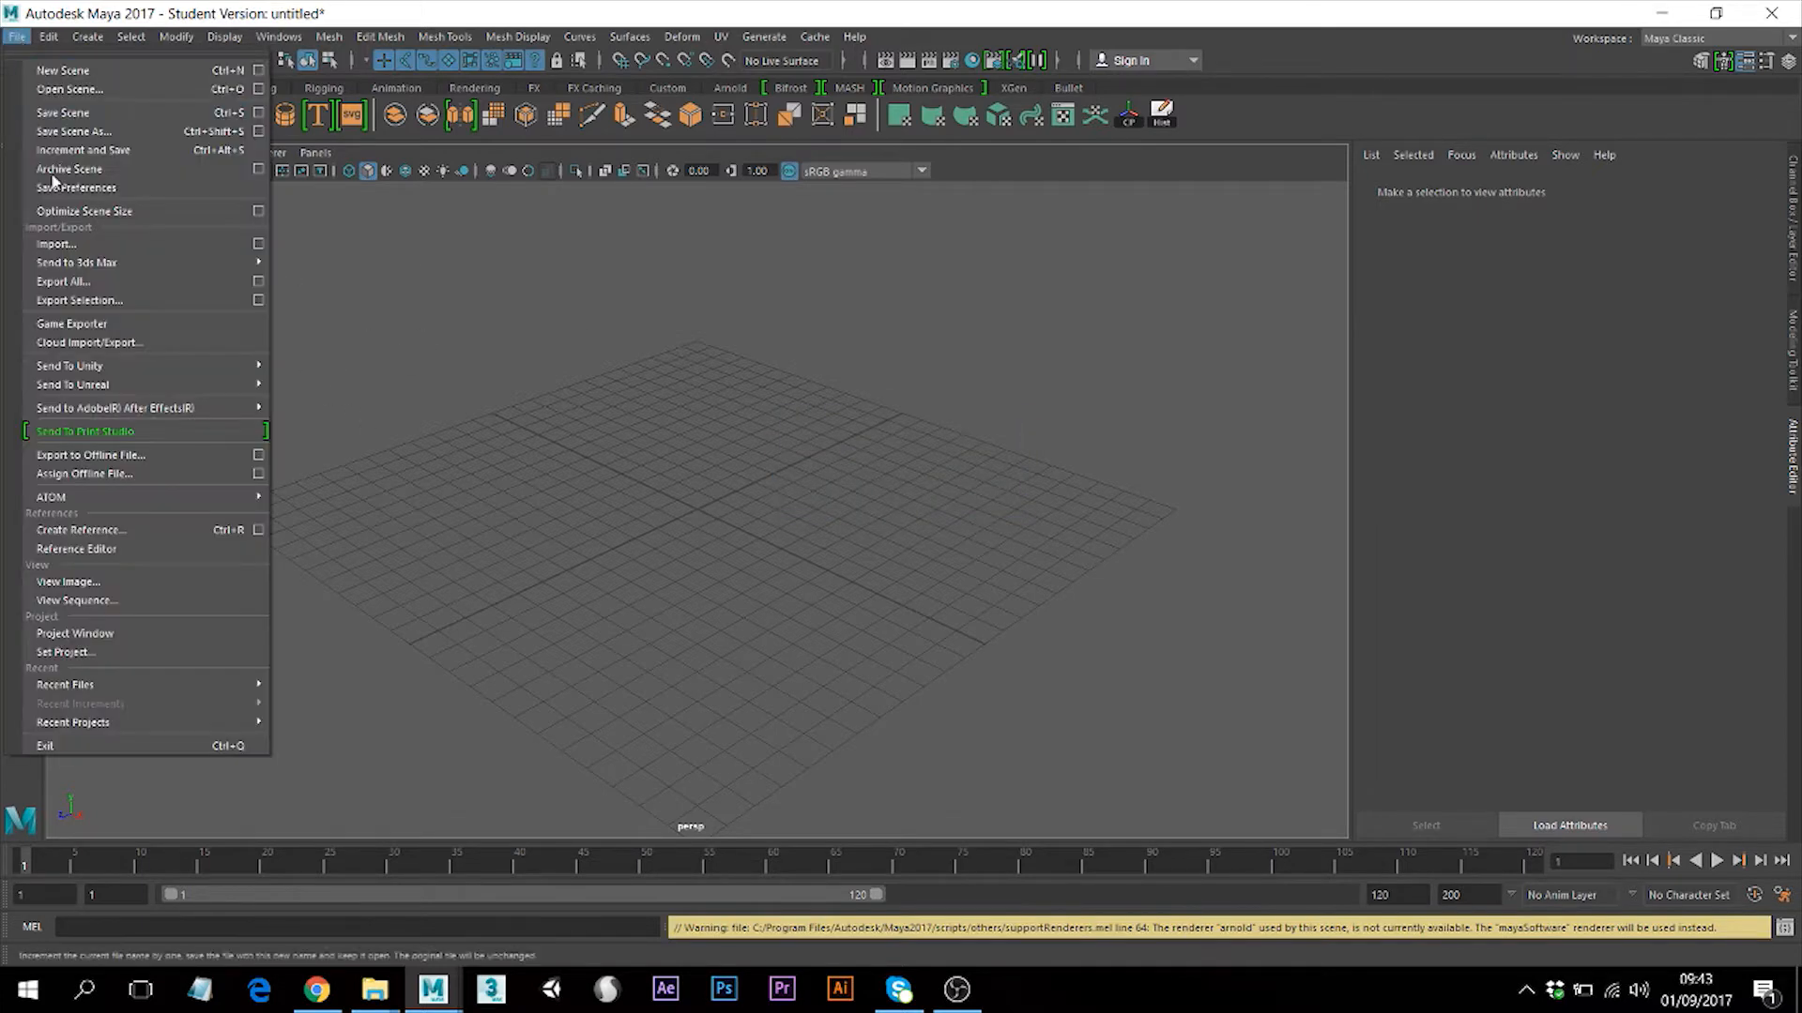
pyautogui.click(157, 633)
pyautogui.click(1004, 322)
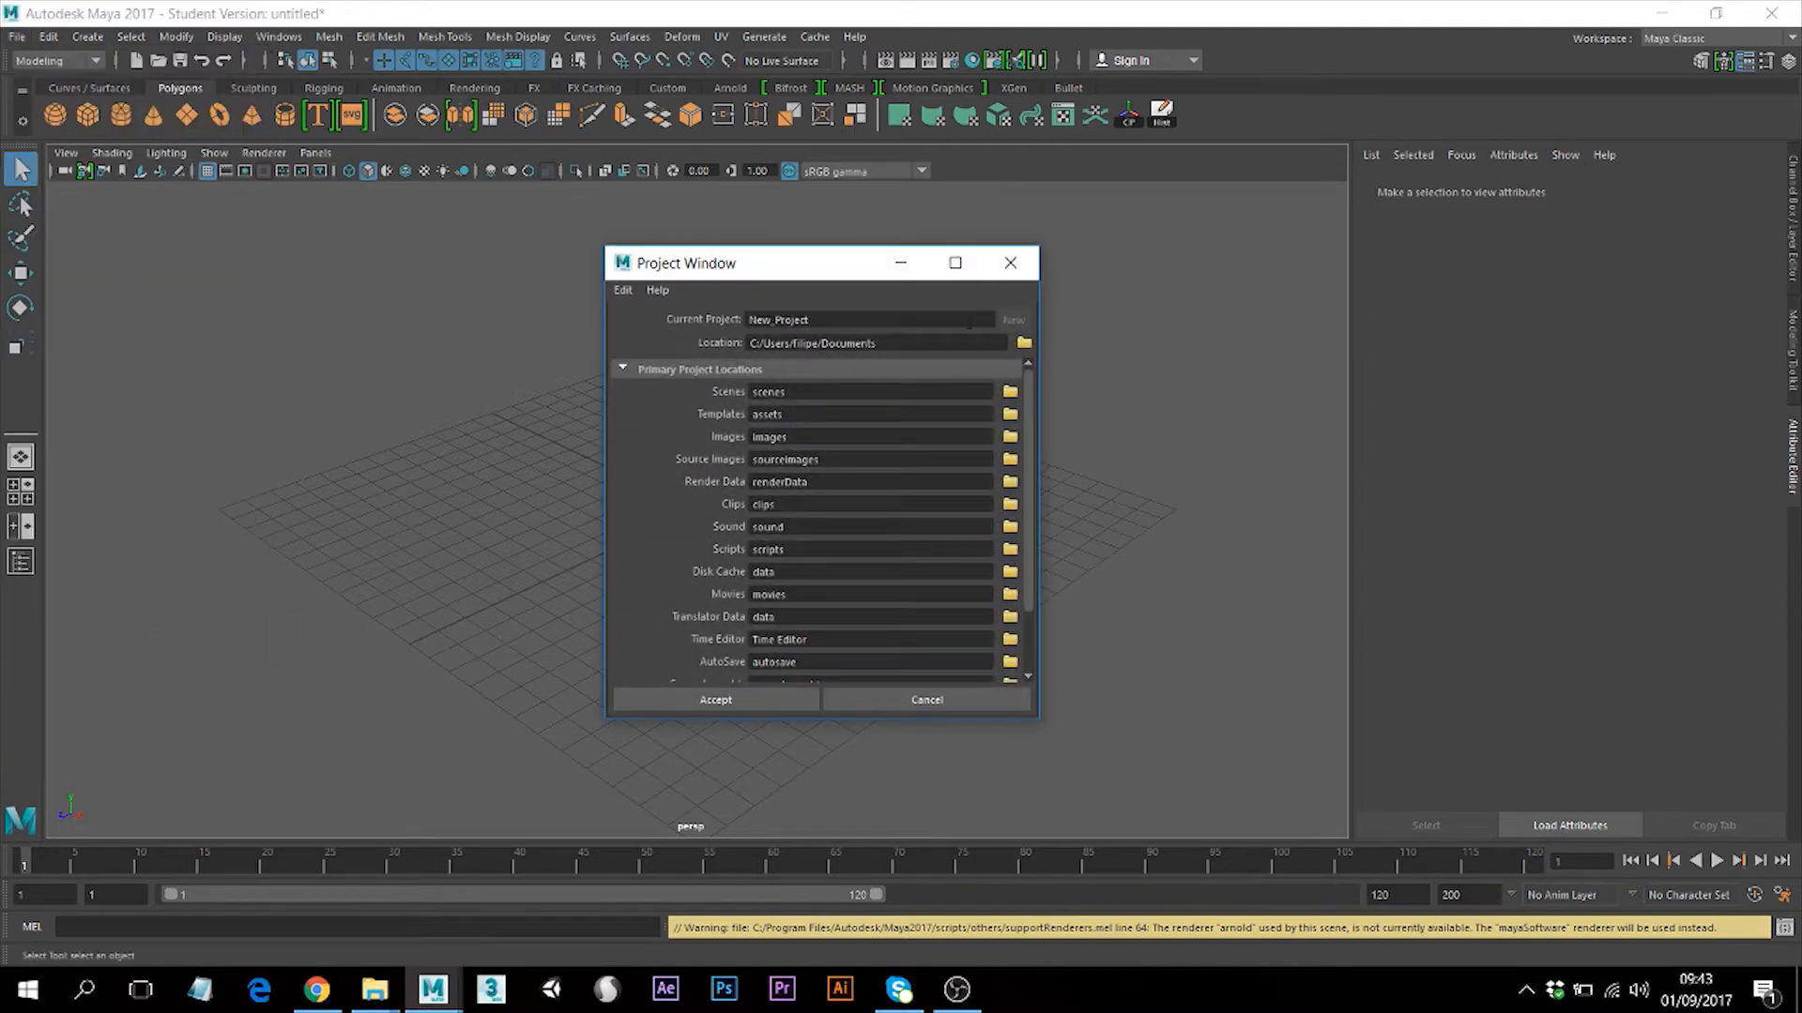
pyautogui.moveTo(836, 322); pyautogui.dragTo(695, 323)
pyautogui.write('tu')
# Set the project location to the Maya_Projects folder in Documents and create the project with the default subfolders.
pyautogui.click(1024, 342)
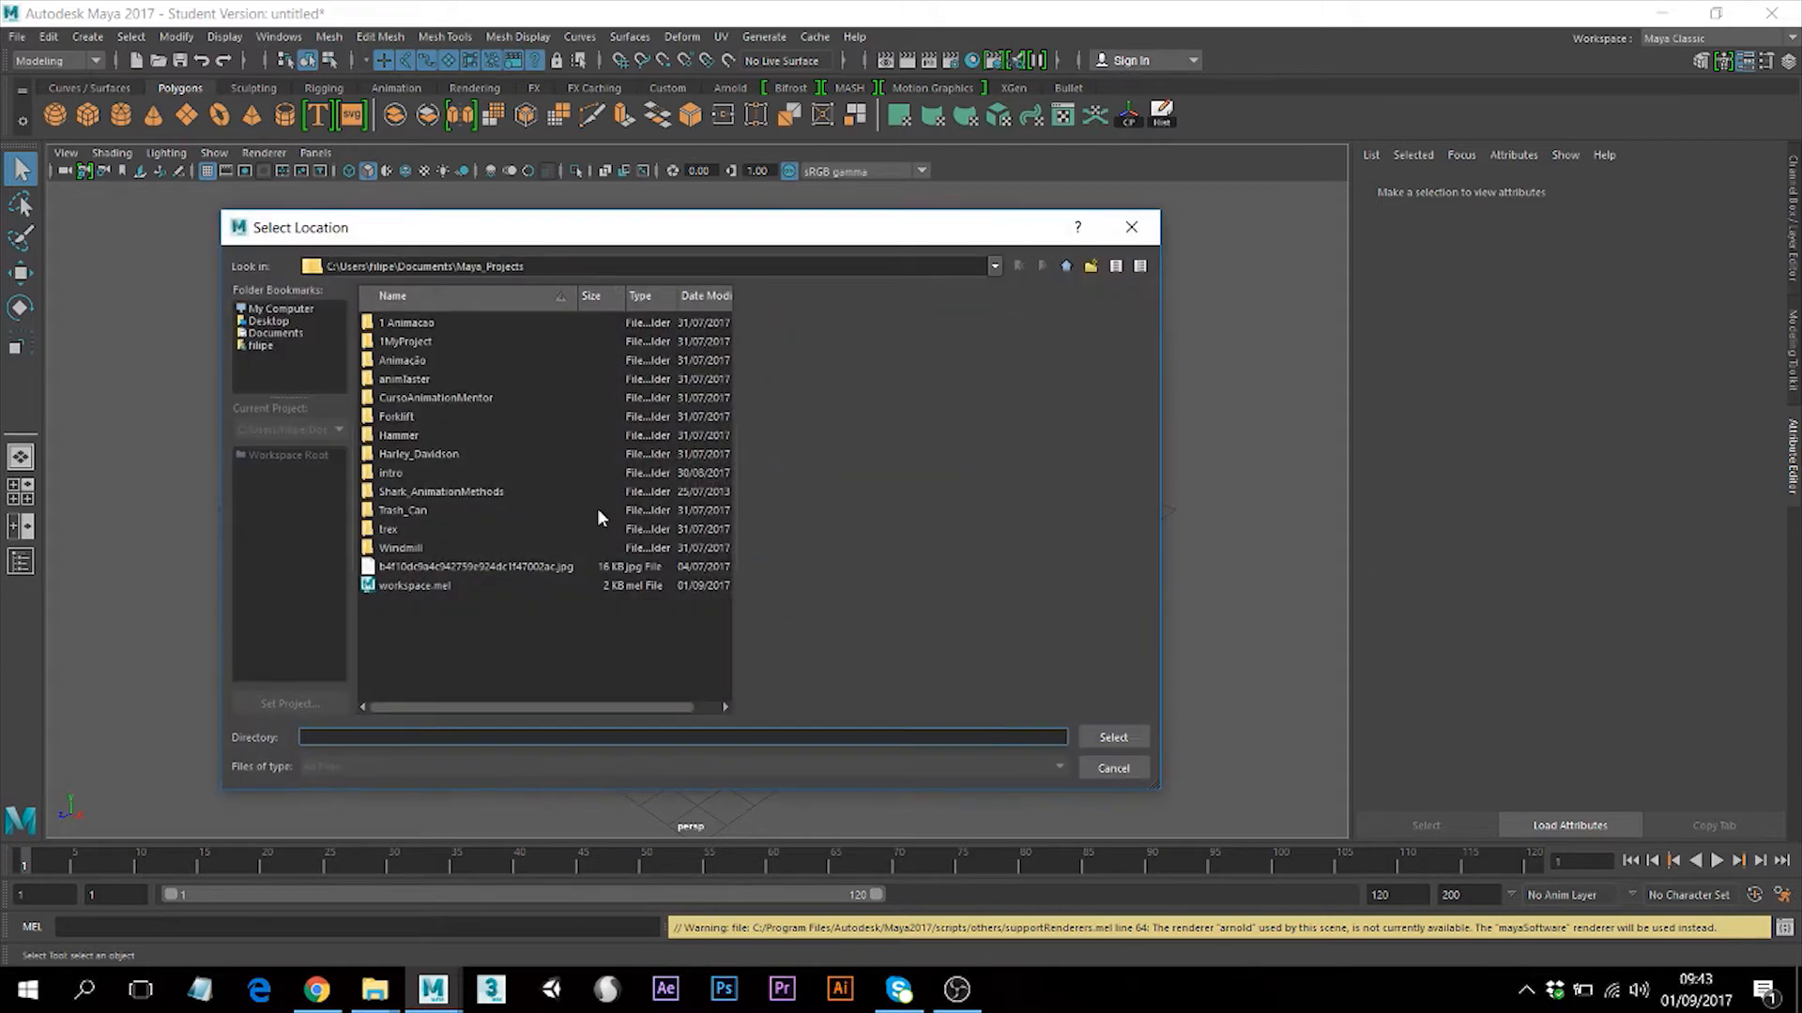
pyautogui.click(305, 347)
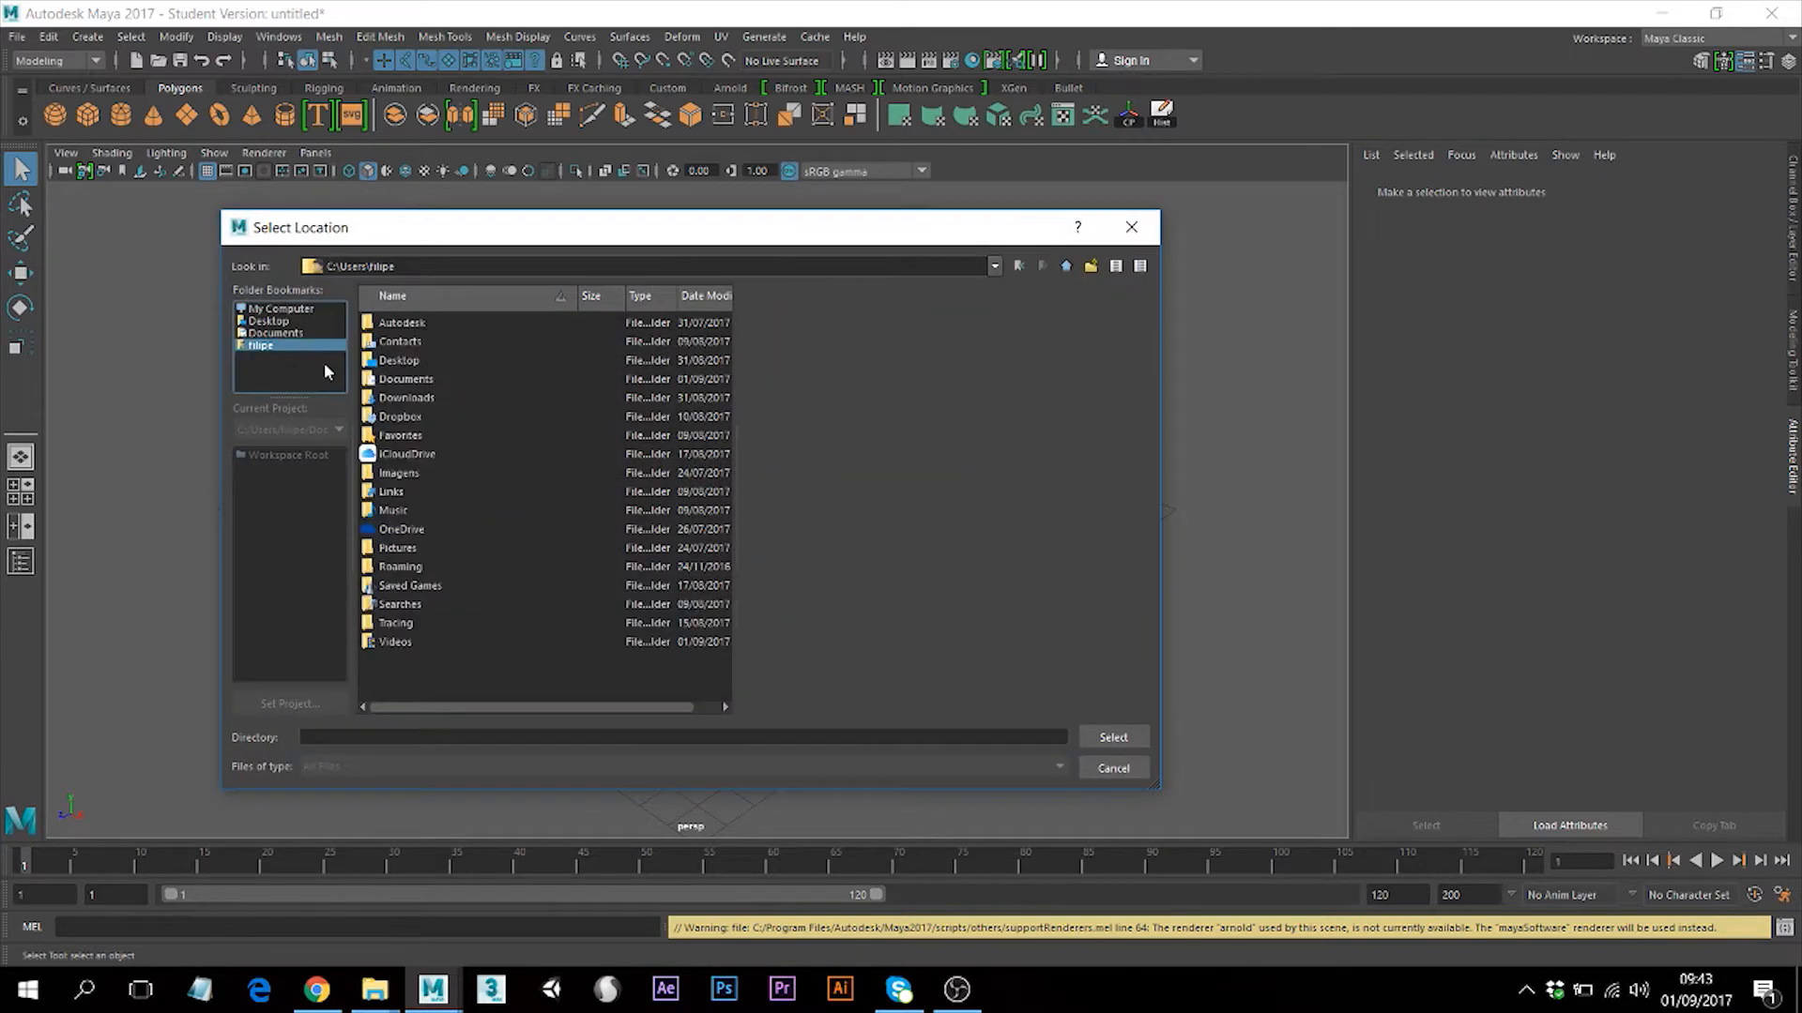
pyautogui.doubleClick(427, 380)
pyautogui.click(433, 475)
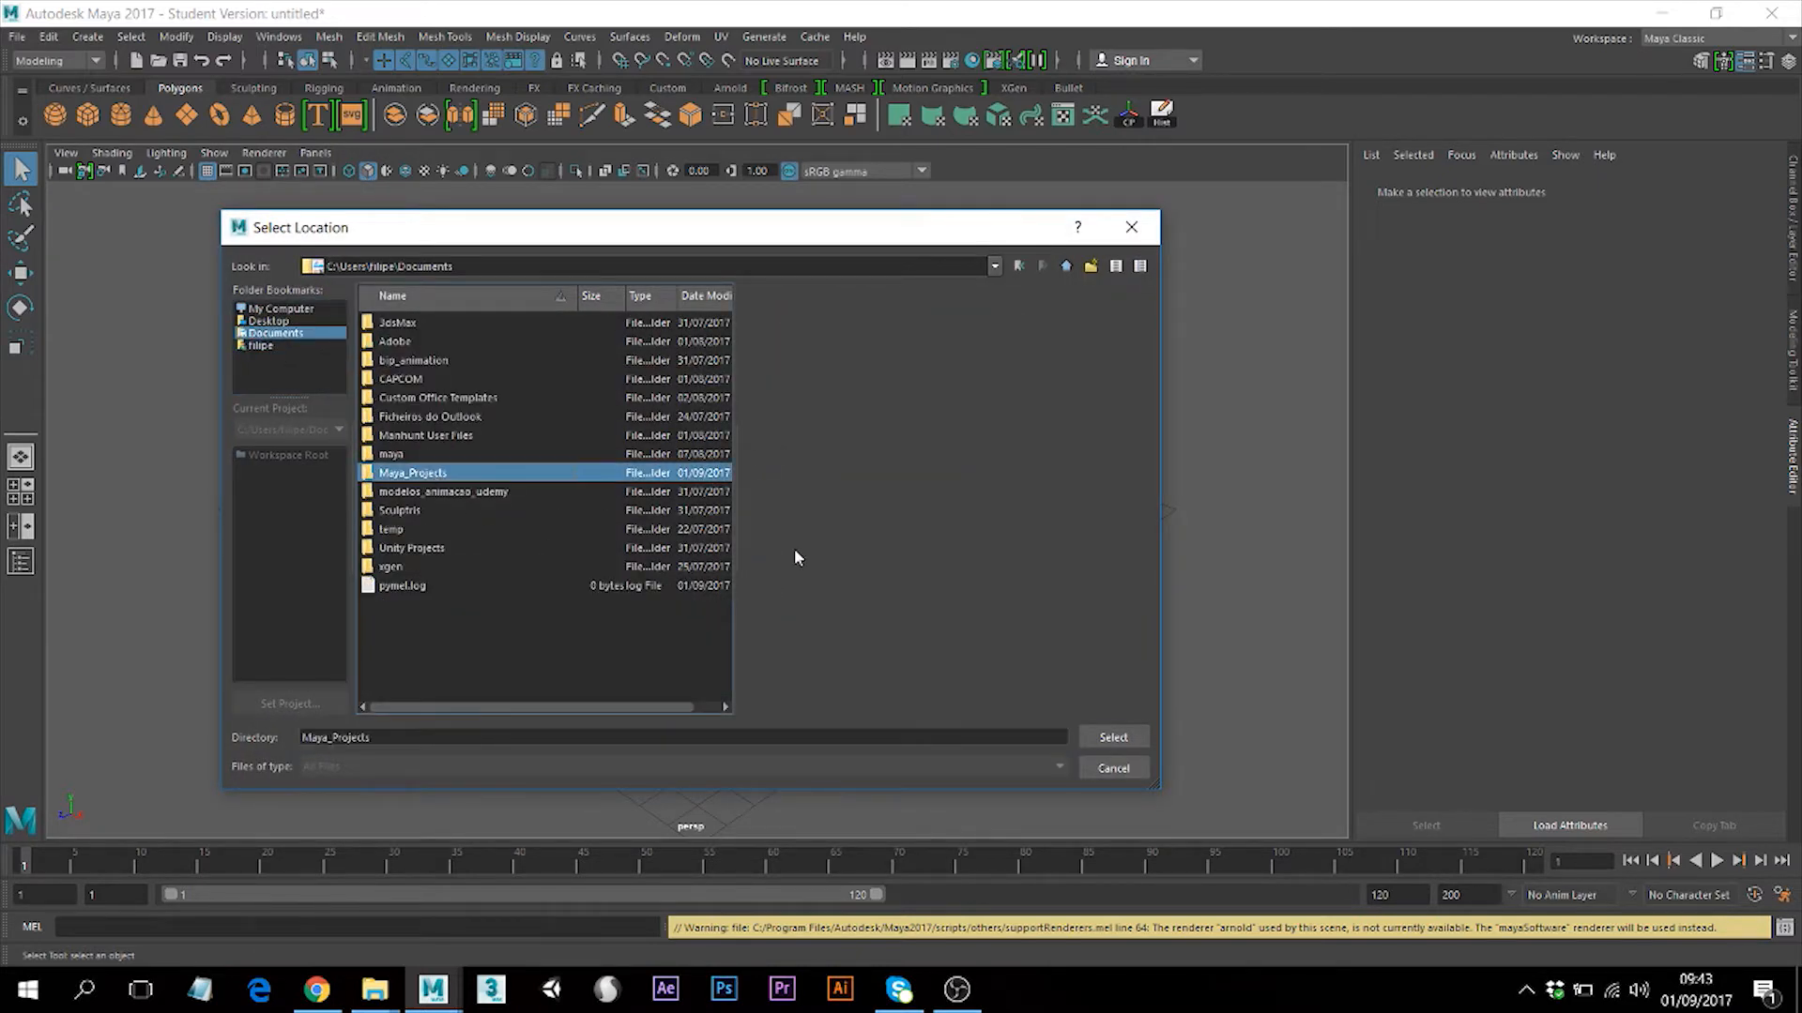
pyautogui.click(1130, 739)
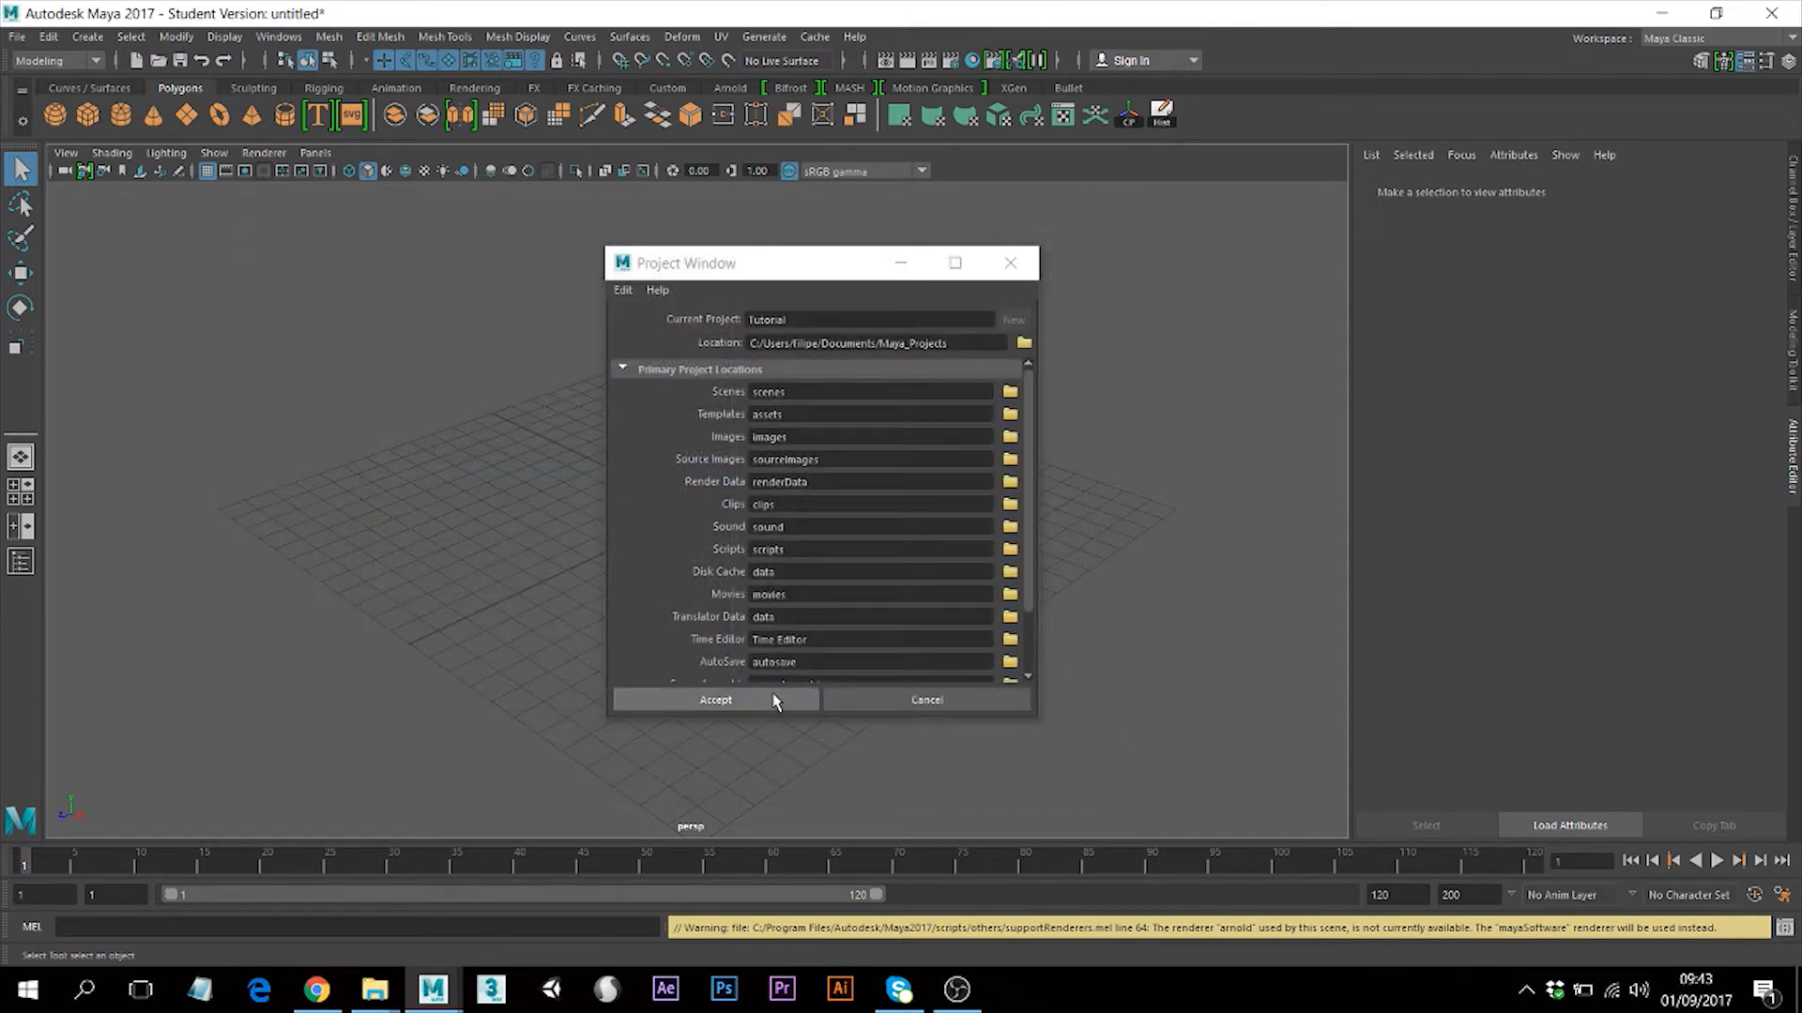
pyautogui.moveTo(1029, 470)
pyautogui.mouseDown()
pyautogui.moveTo(1033, 547)
pyautogui.moveTo(1028, 470)
pyautogui.mouseUp()
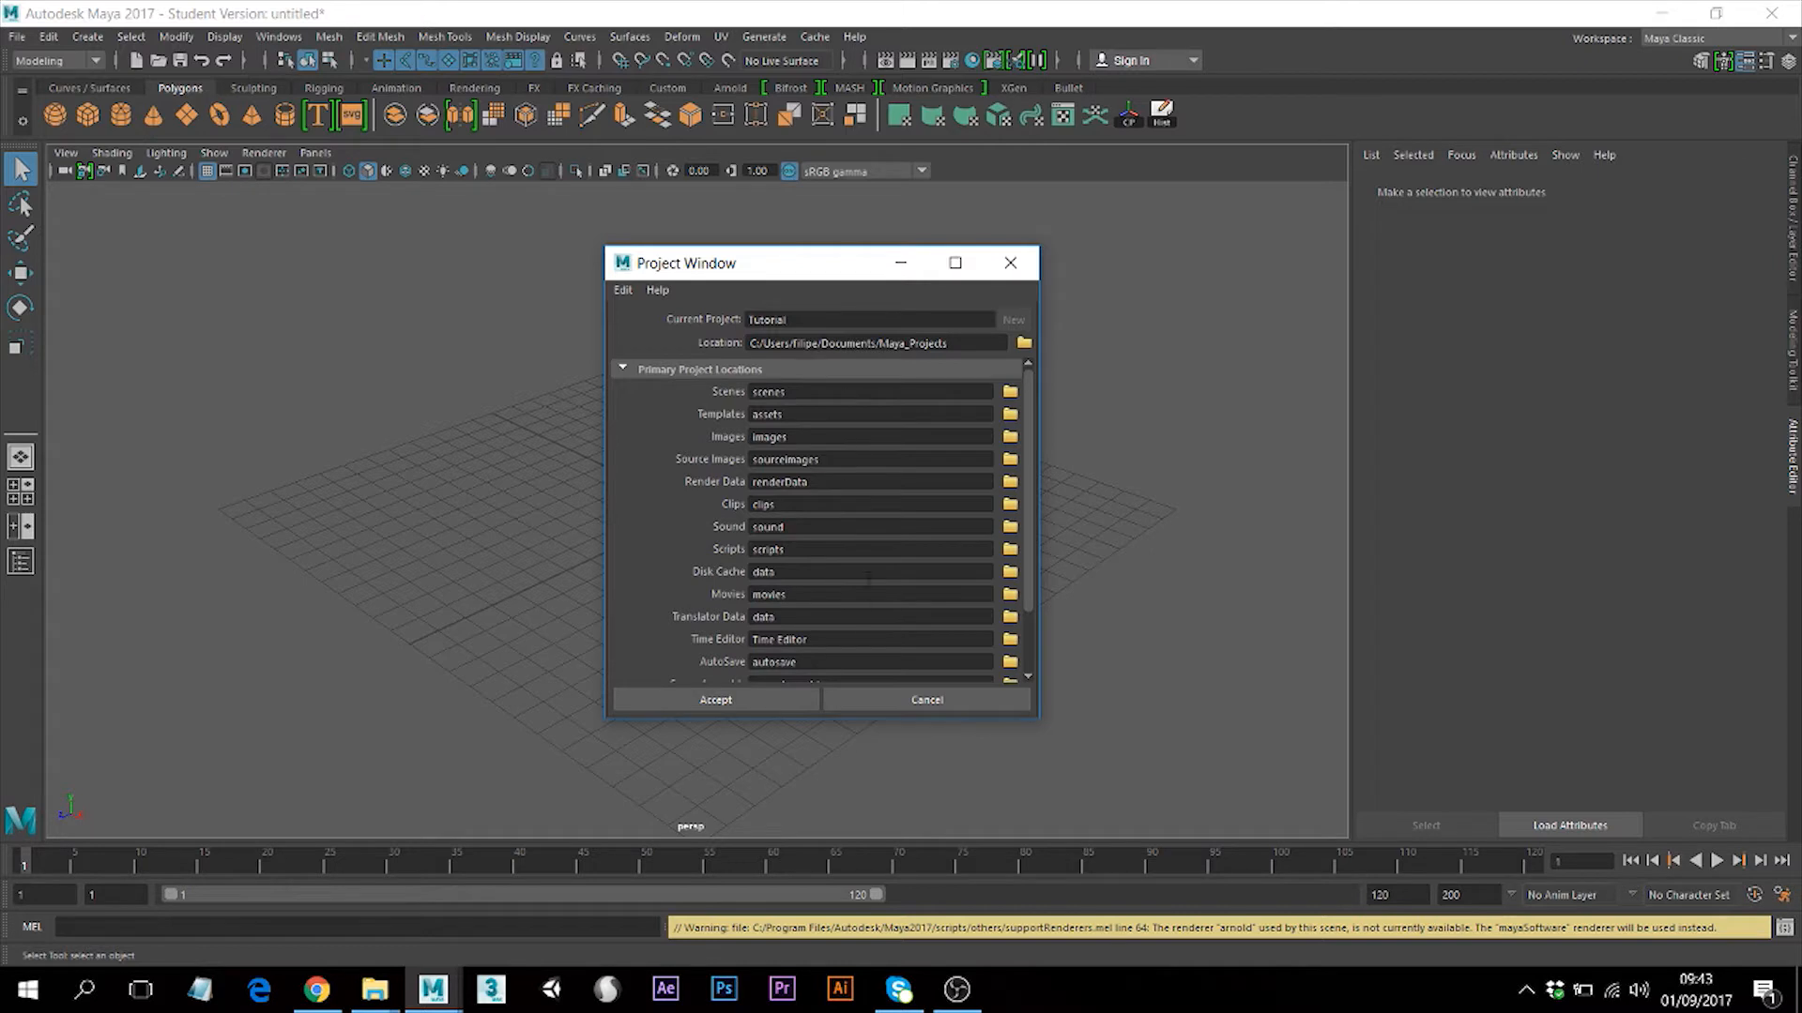
pyautogui.moveTo(1032, 498); pyautogui.dragTo(1036, 455)
pyautogui.click(755, 702)
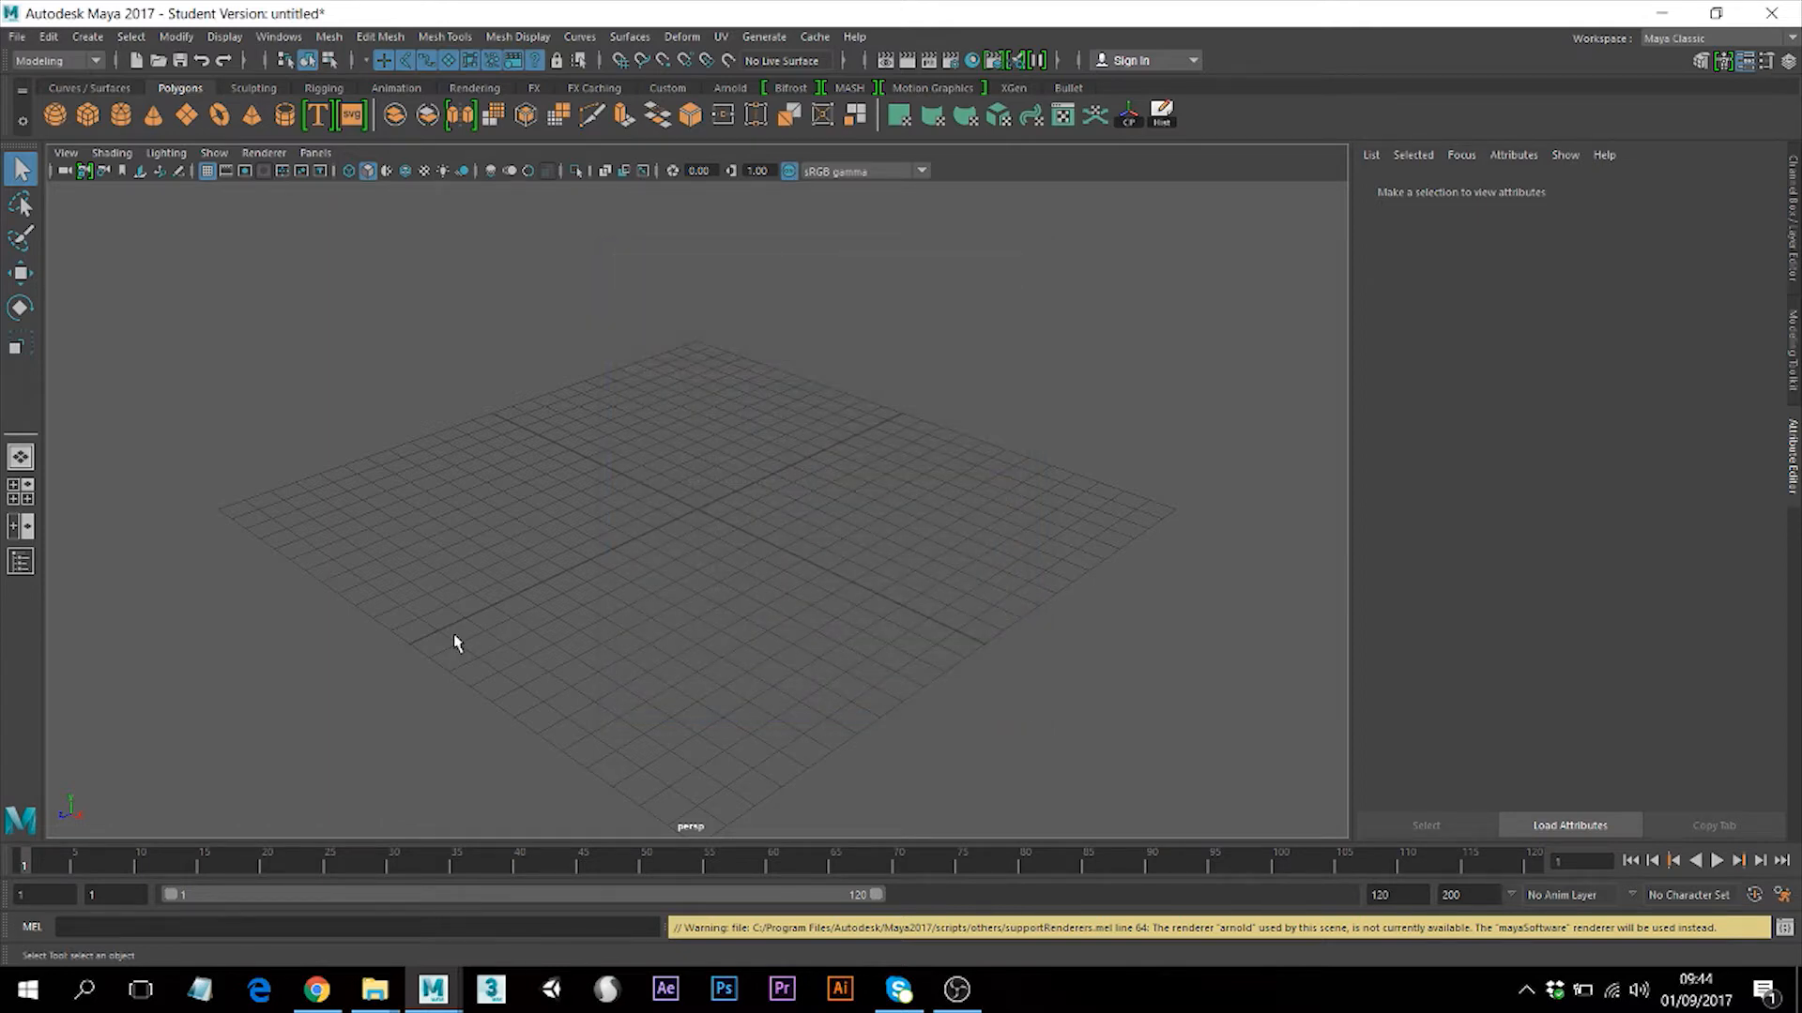
# Switch to File Explorer and examine the subfolders inside the Tutorial folder in Maya_Projects.
pyautogui.moveTo(374, 989)
pyautogui.click(329, 784)
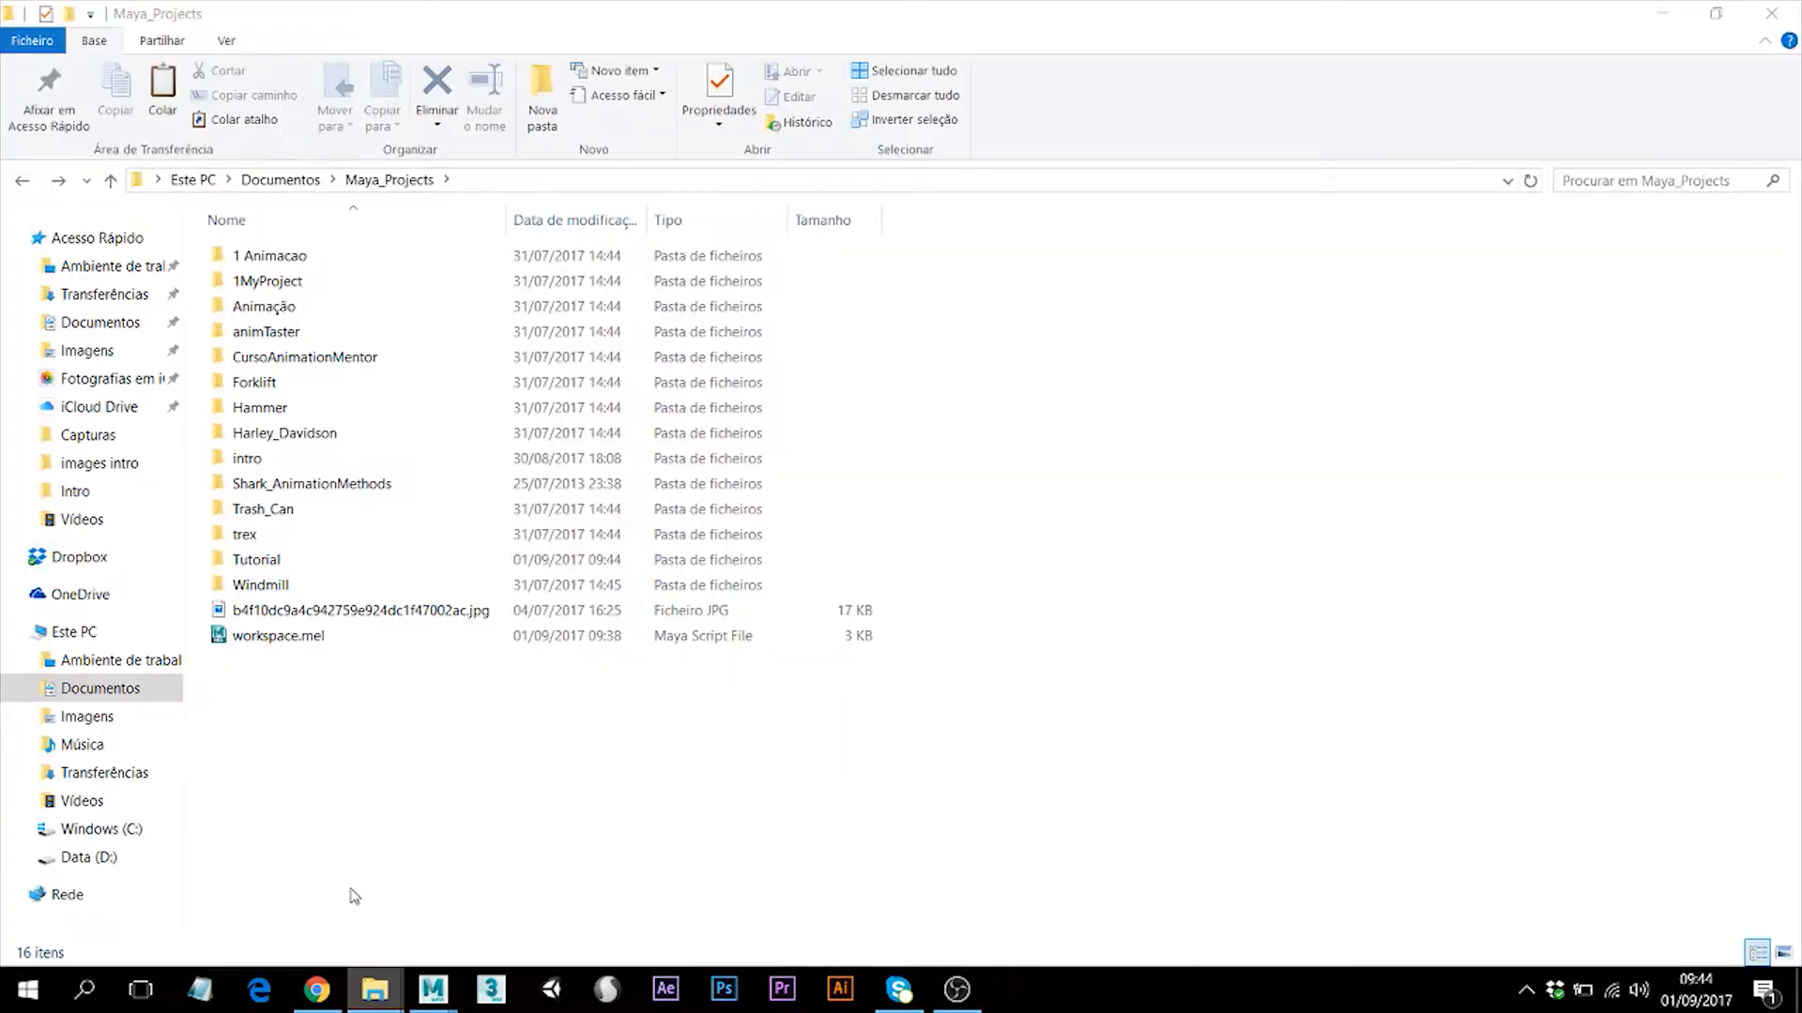
pyautogui.click(255, 560)
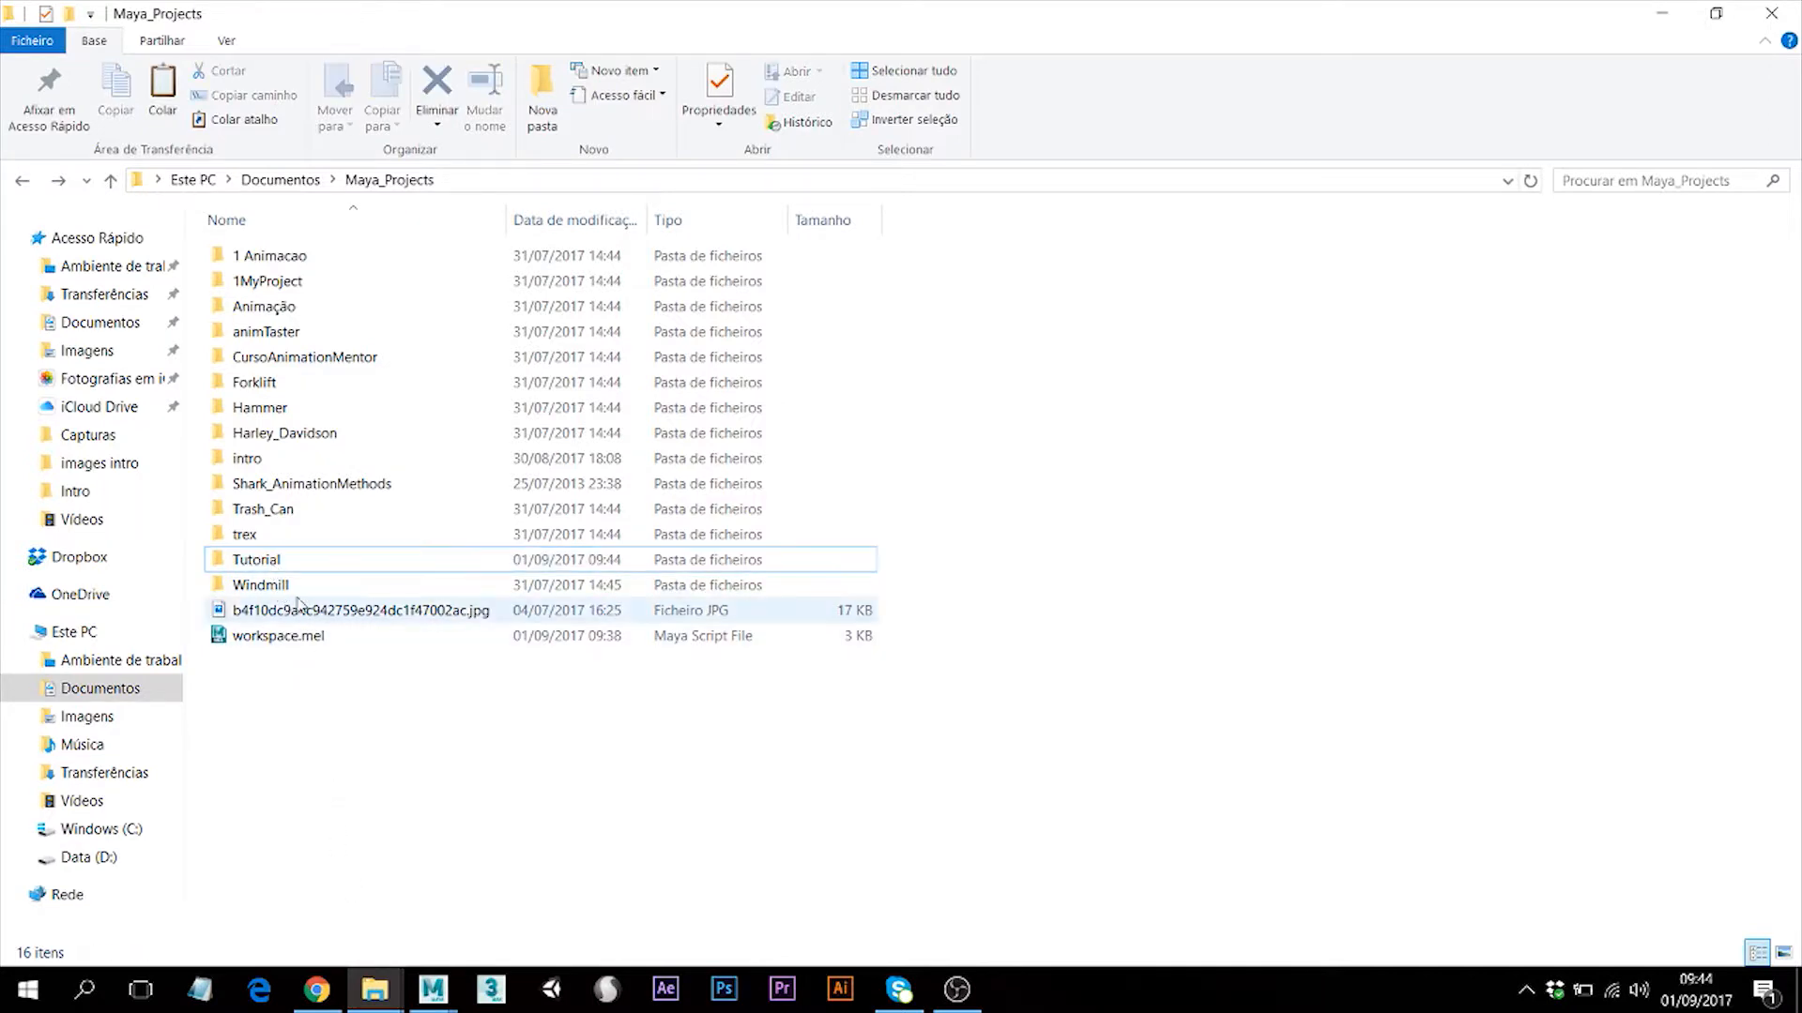
pyautogui.doubleClick(256, 560)
pyautogui.moveTo(324, 702); pyautogui.dragTo(256, 246)
pyautogui.click(354, 731)
pyautogui.moveTo(331, 699); pyautogui.dragTo(267, 258)
pyautogui.click(407, 853)
# Switch back to Maya and set the Tutorial folder in Maya_Projects as the current project.
pyautogui.moveTo(433, 989)
pyautogui.click(511, 905)
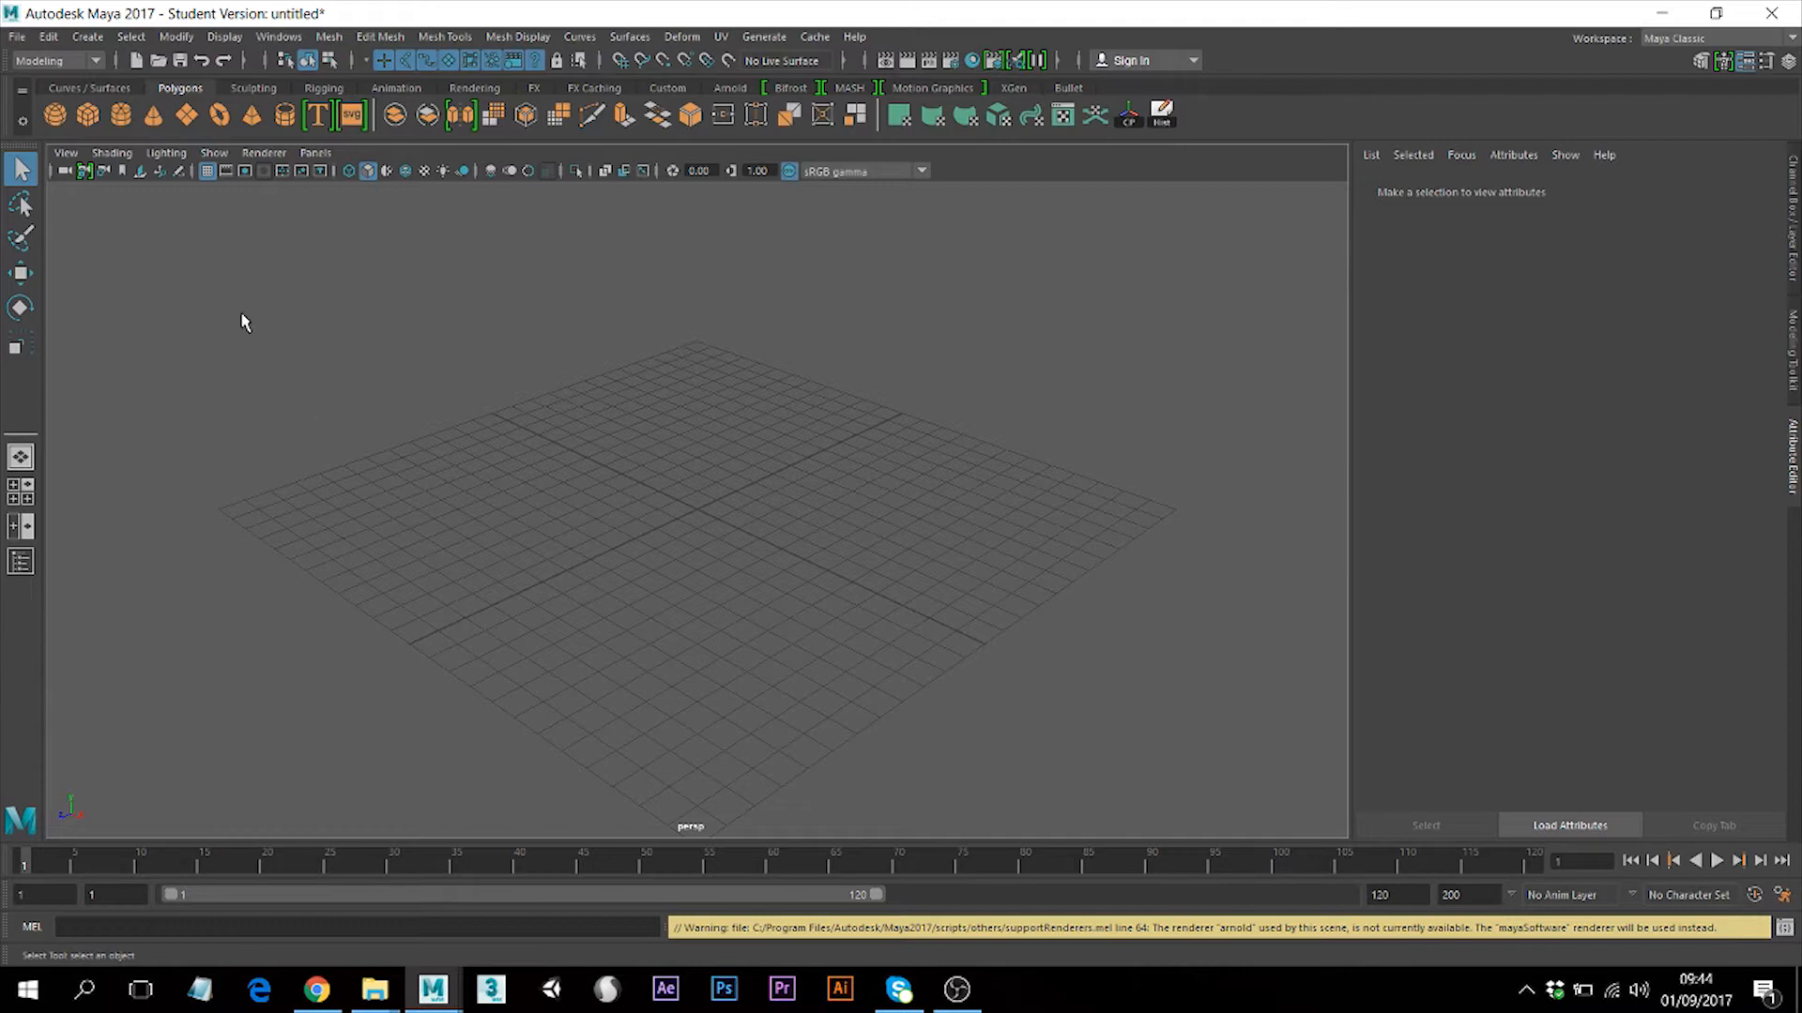
pyautogui.click(18, 40)
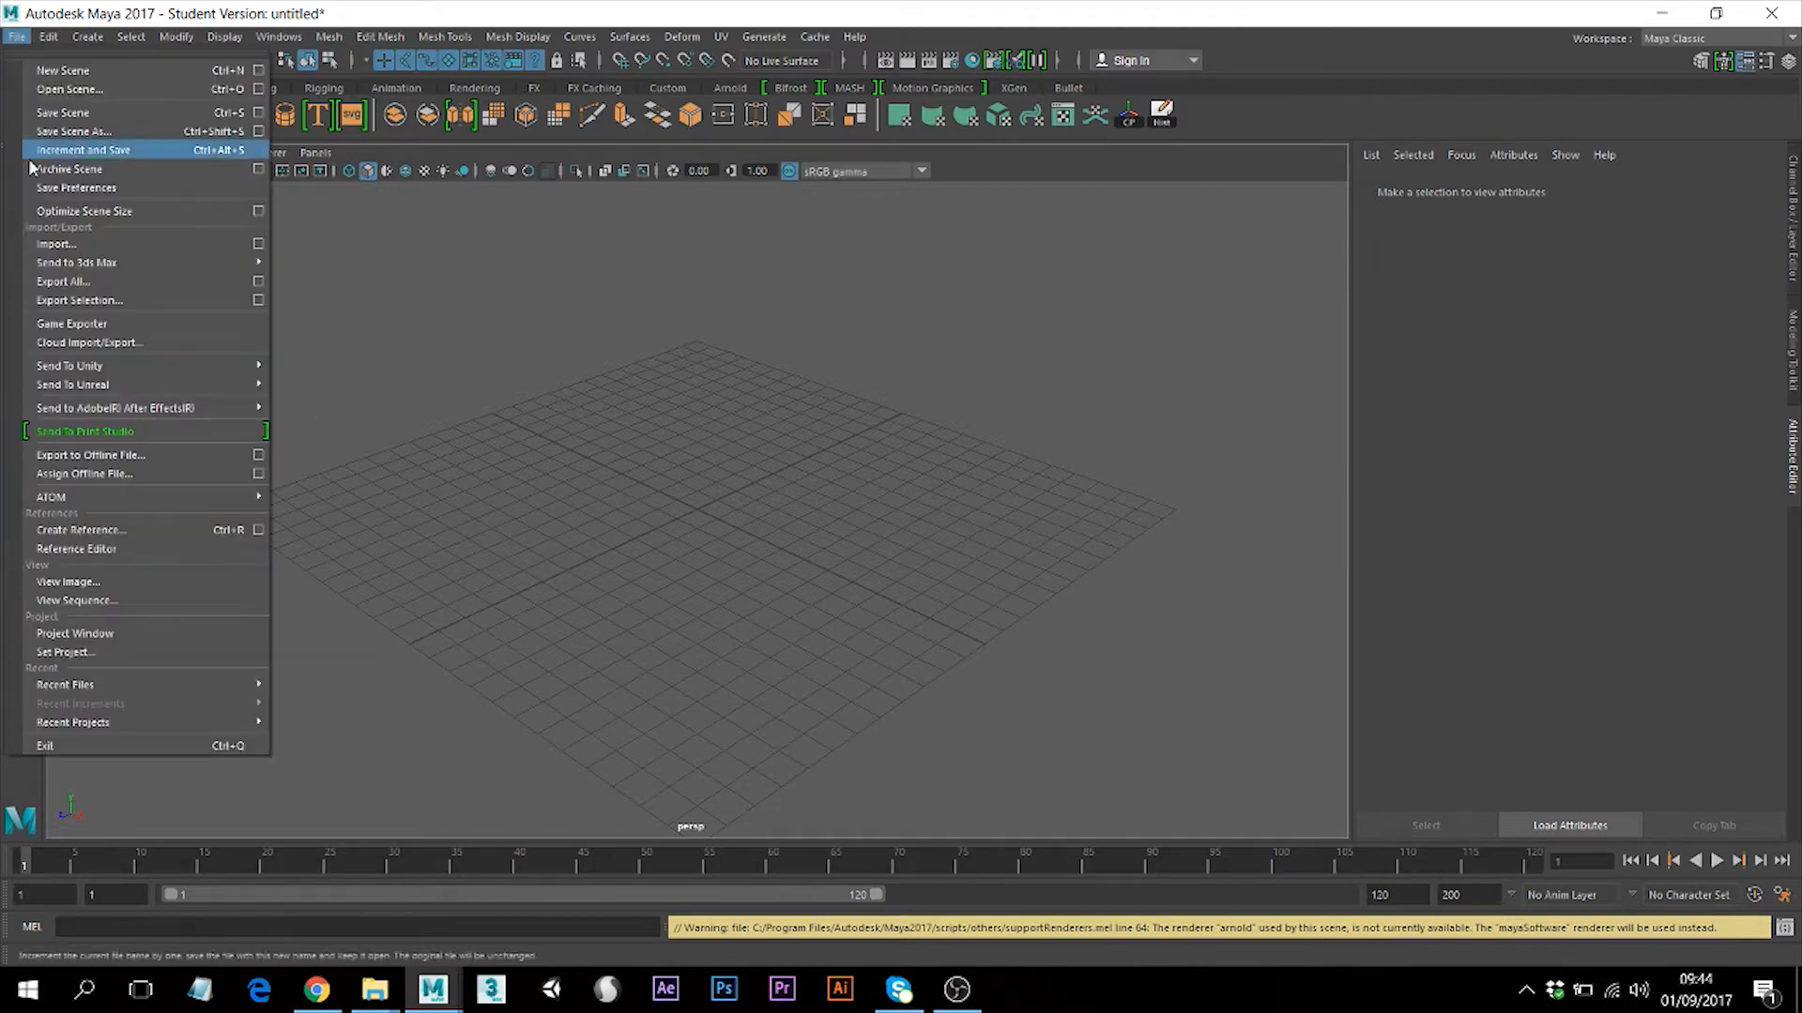
pyautogui.click(83, 652)
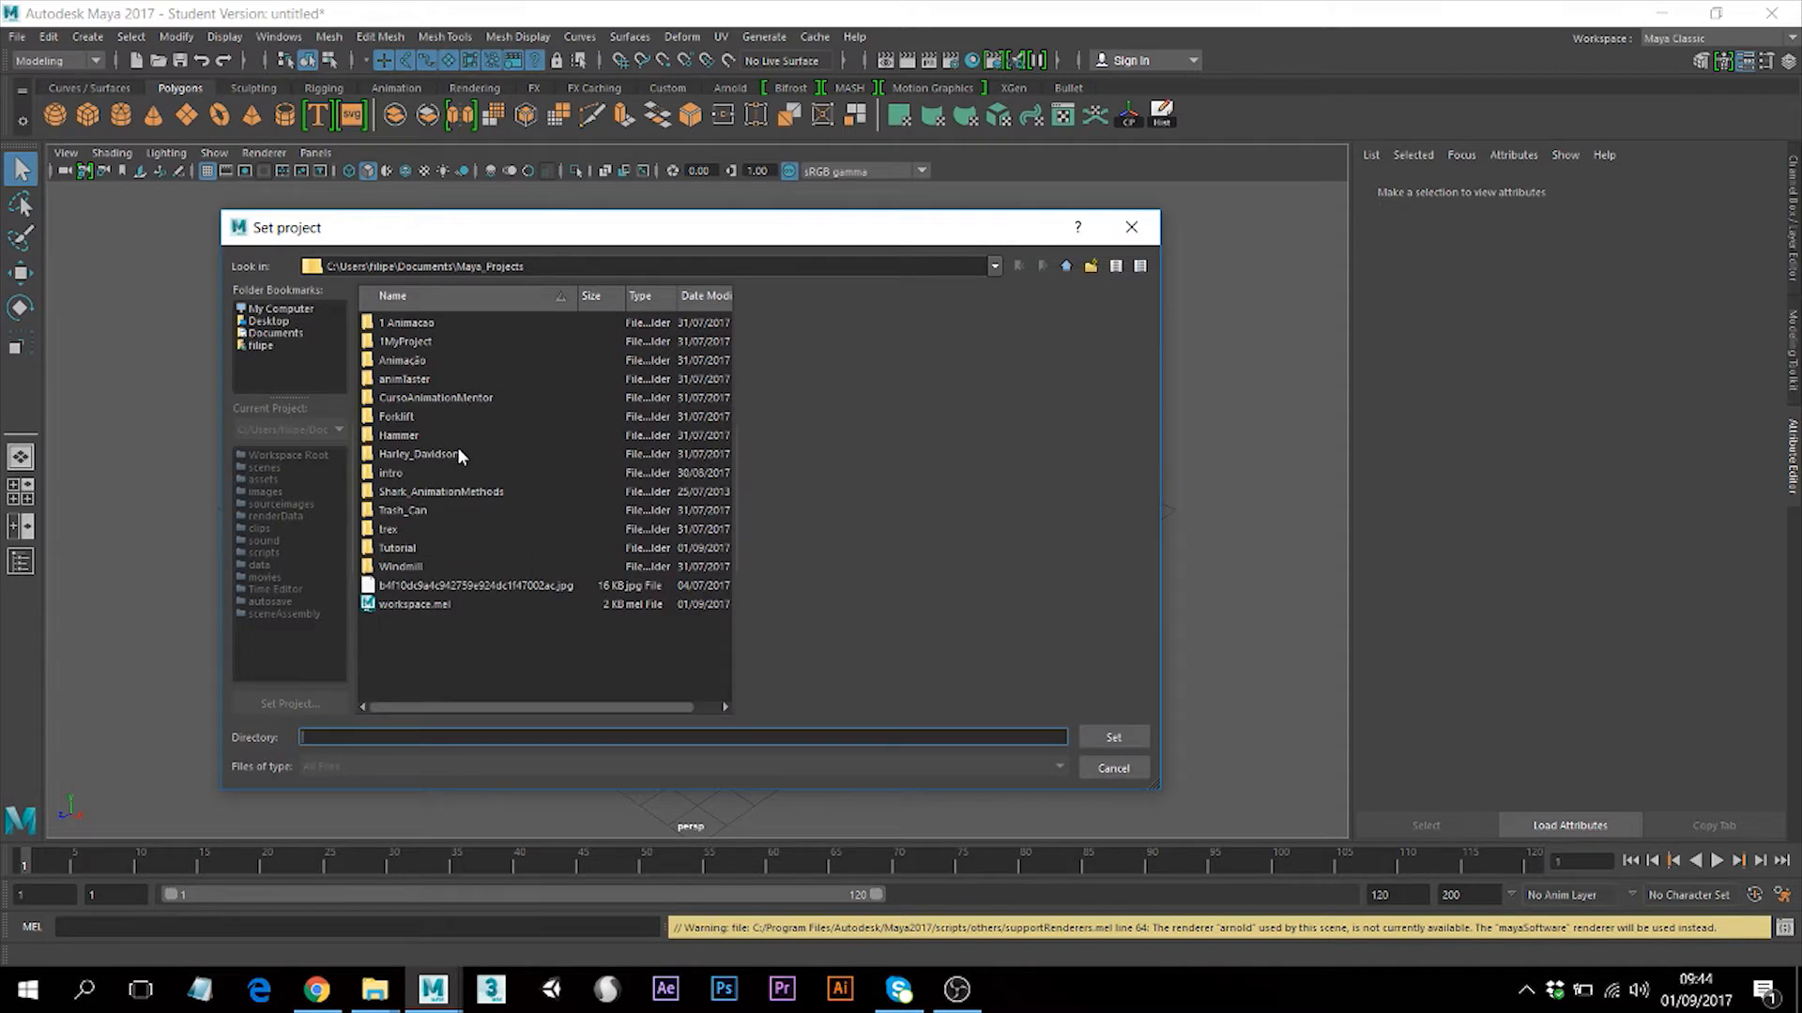
pyautogui.click(558, 267)
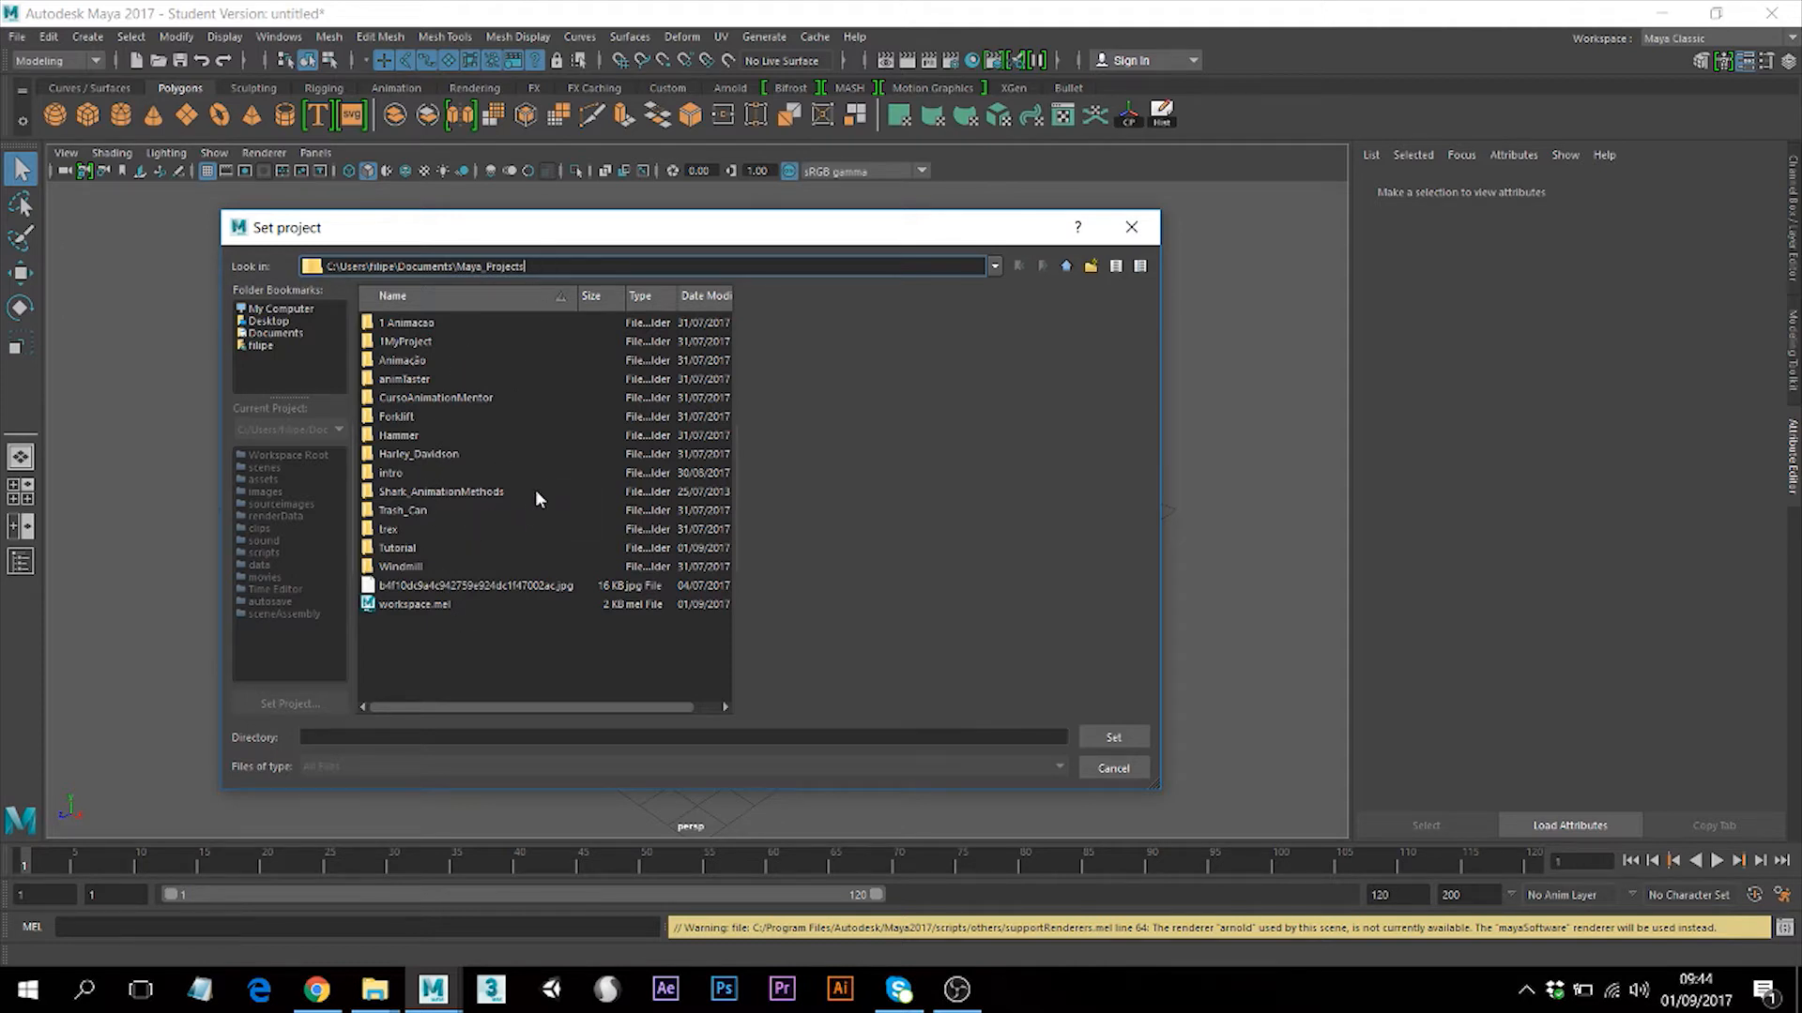
pyautogui.click(404, 550)
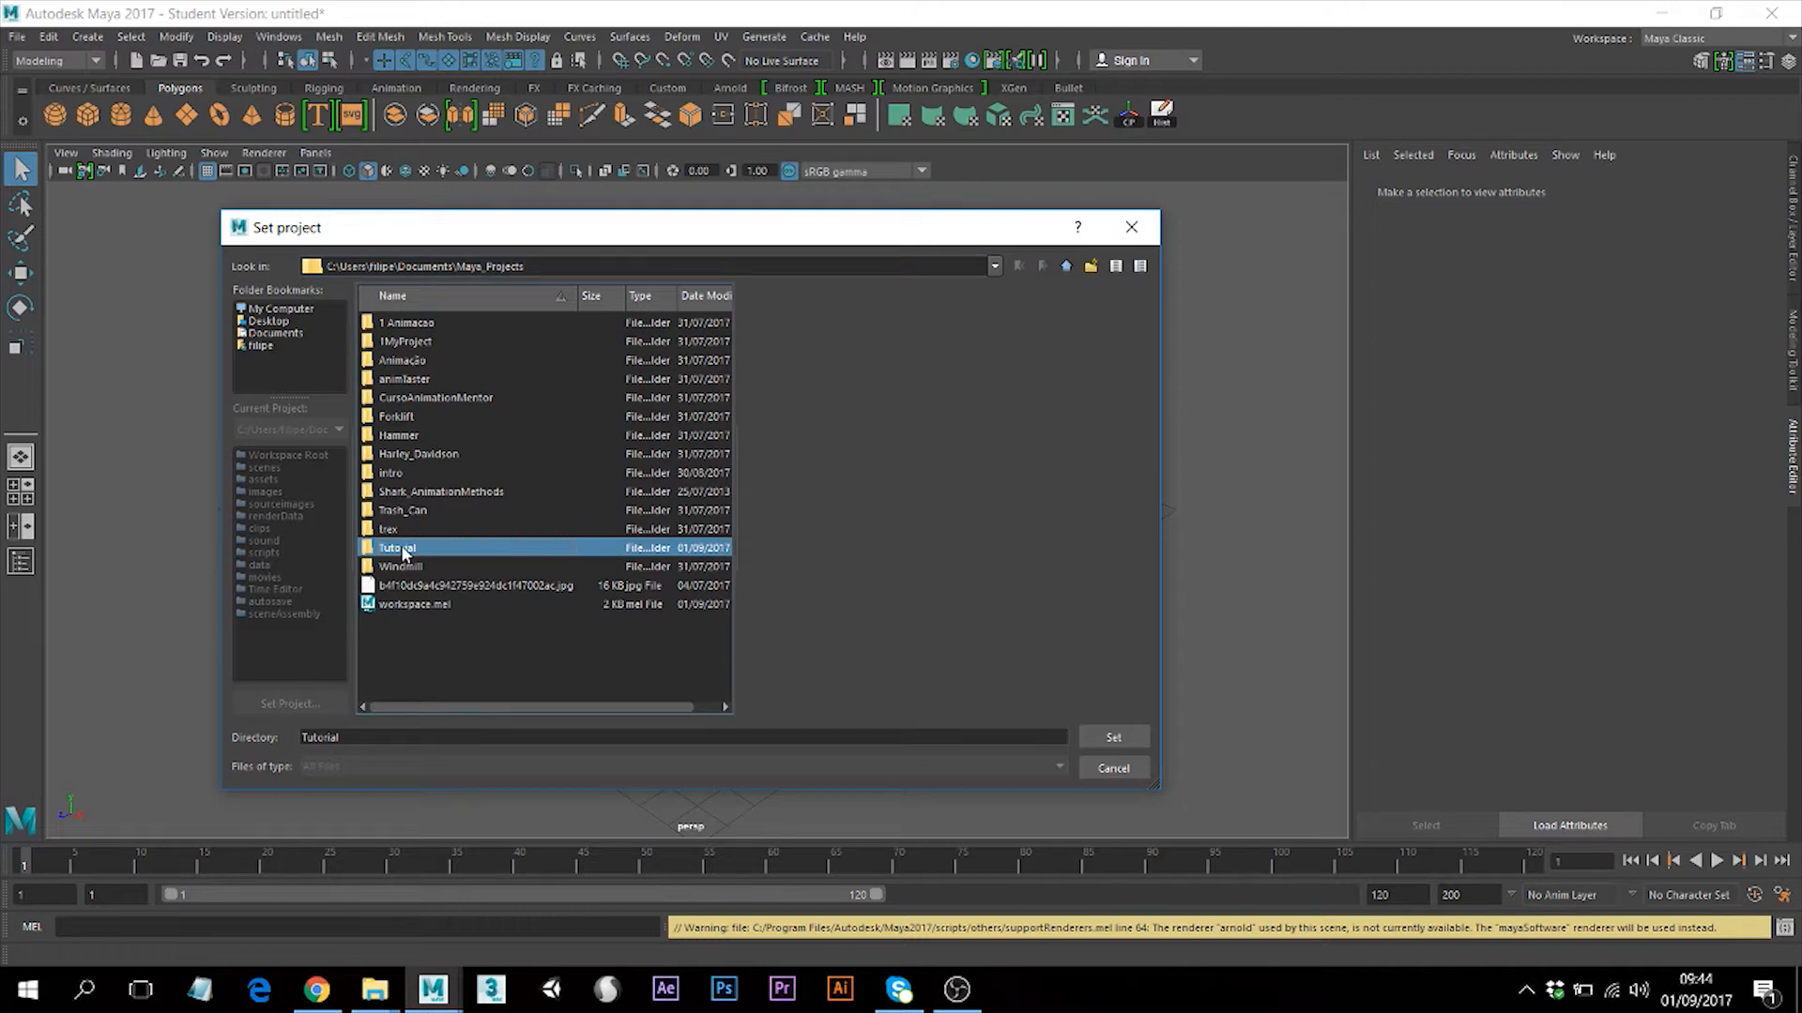
pyautogui.click(1098, 737)
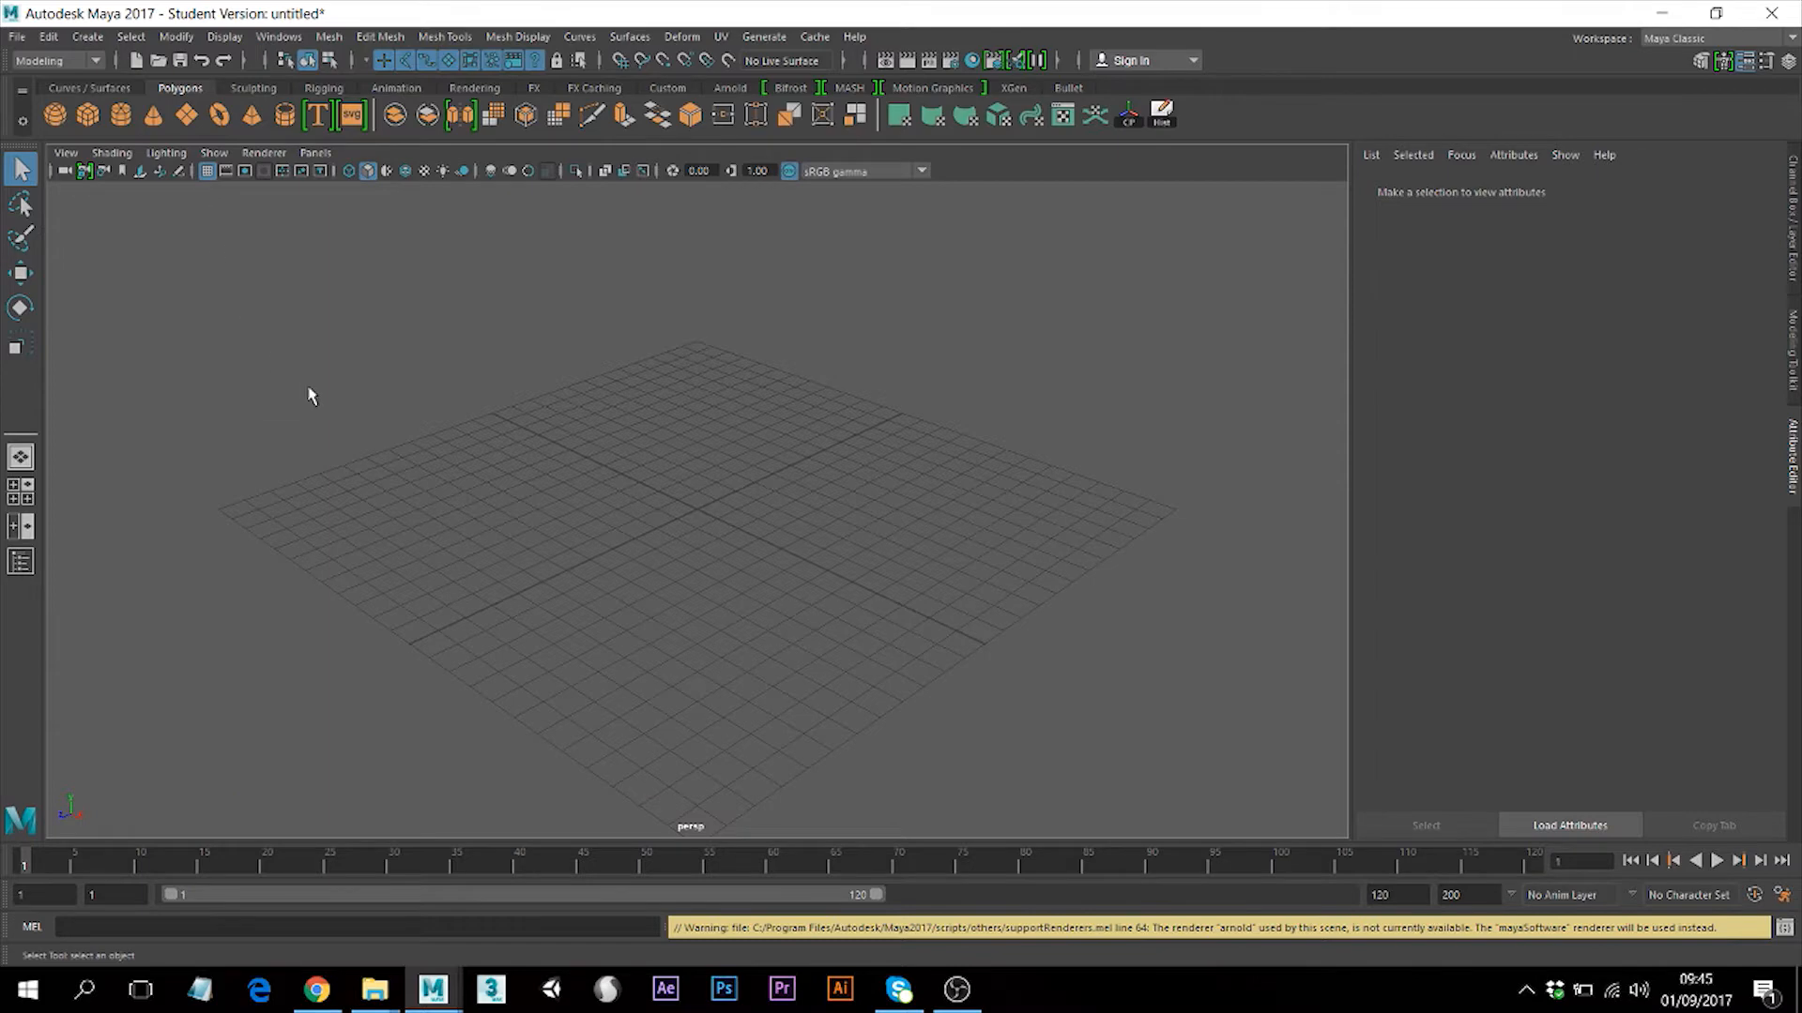
# Check which folder scene opening defaults to, closing the dialog without loading a file.
pyautogui.click(17, 37)
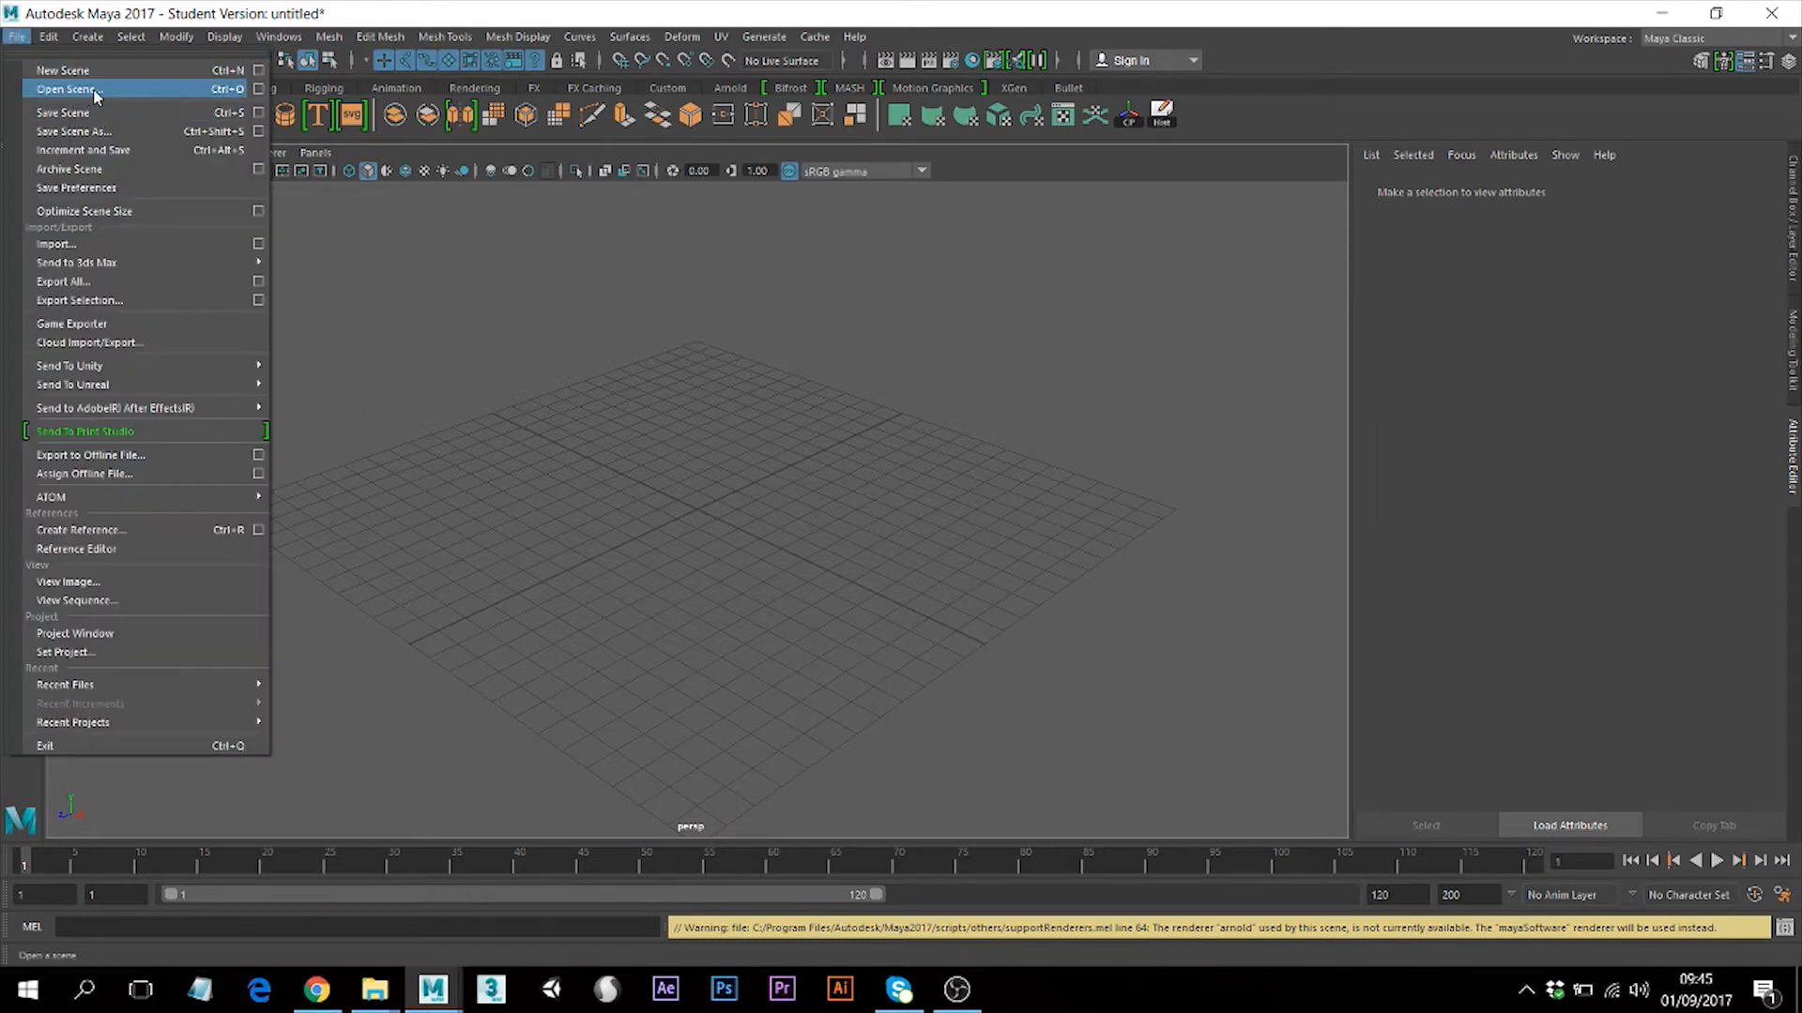
pyautogui.click(66, 89)
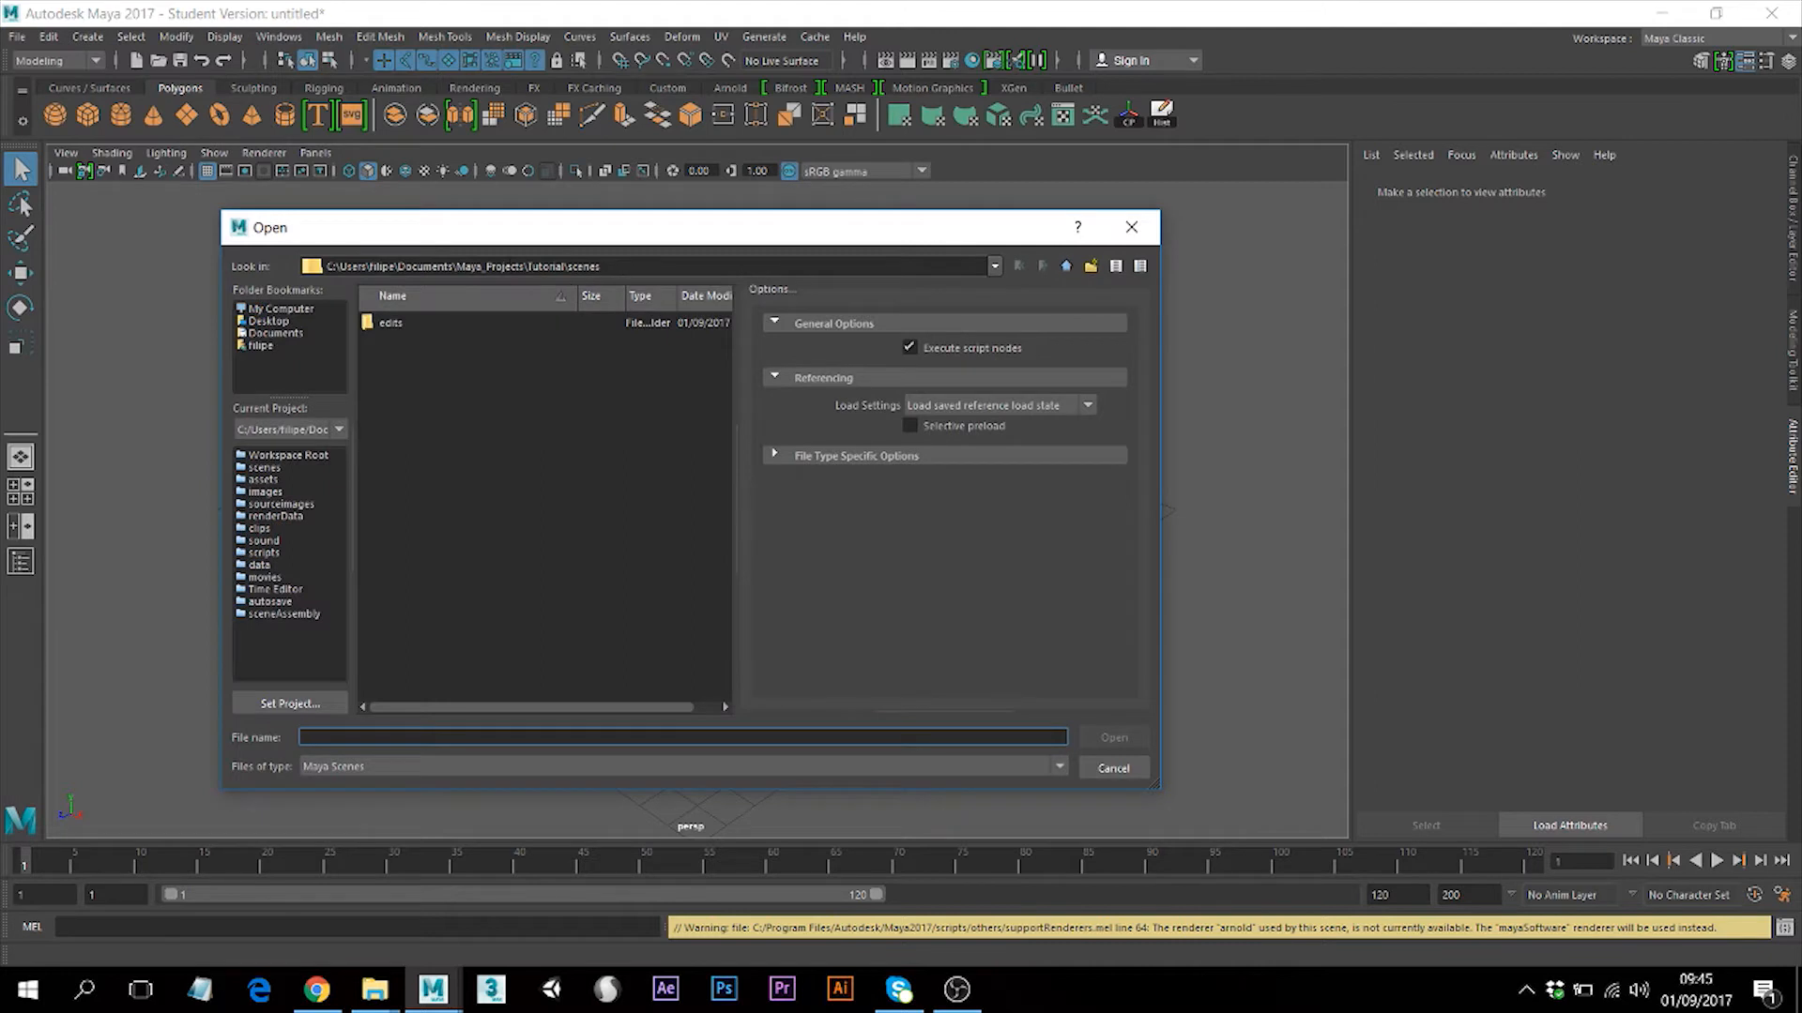
pyautogui.click(545, 269)
pyautogui.click(447, 353)
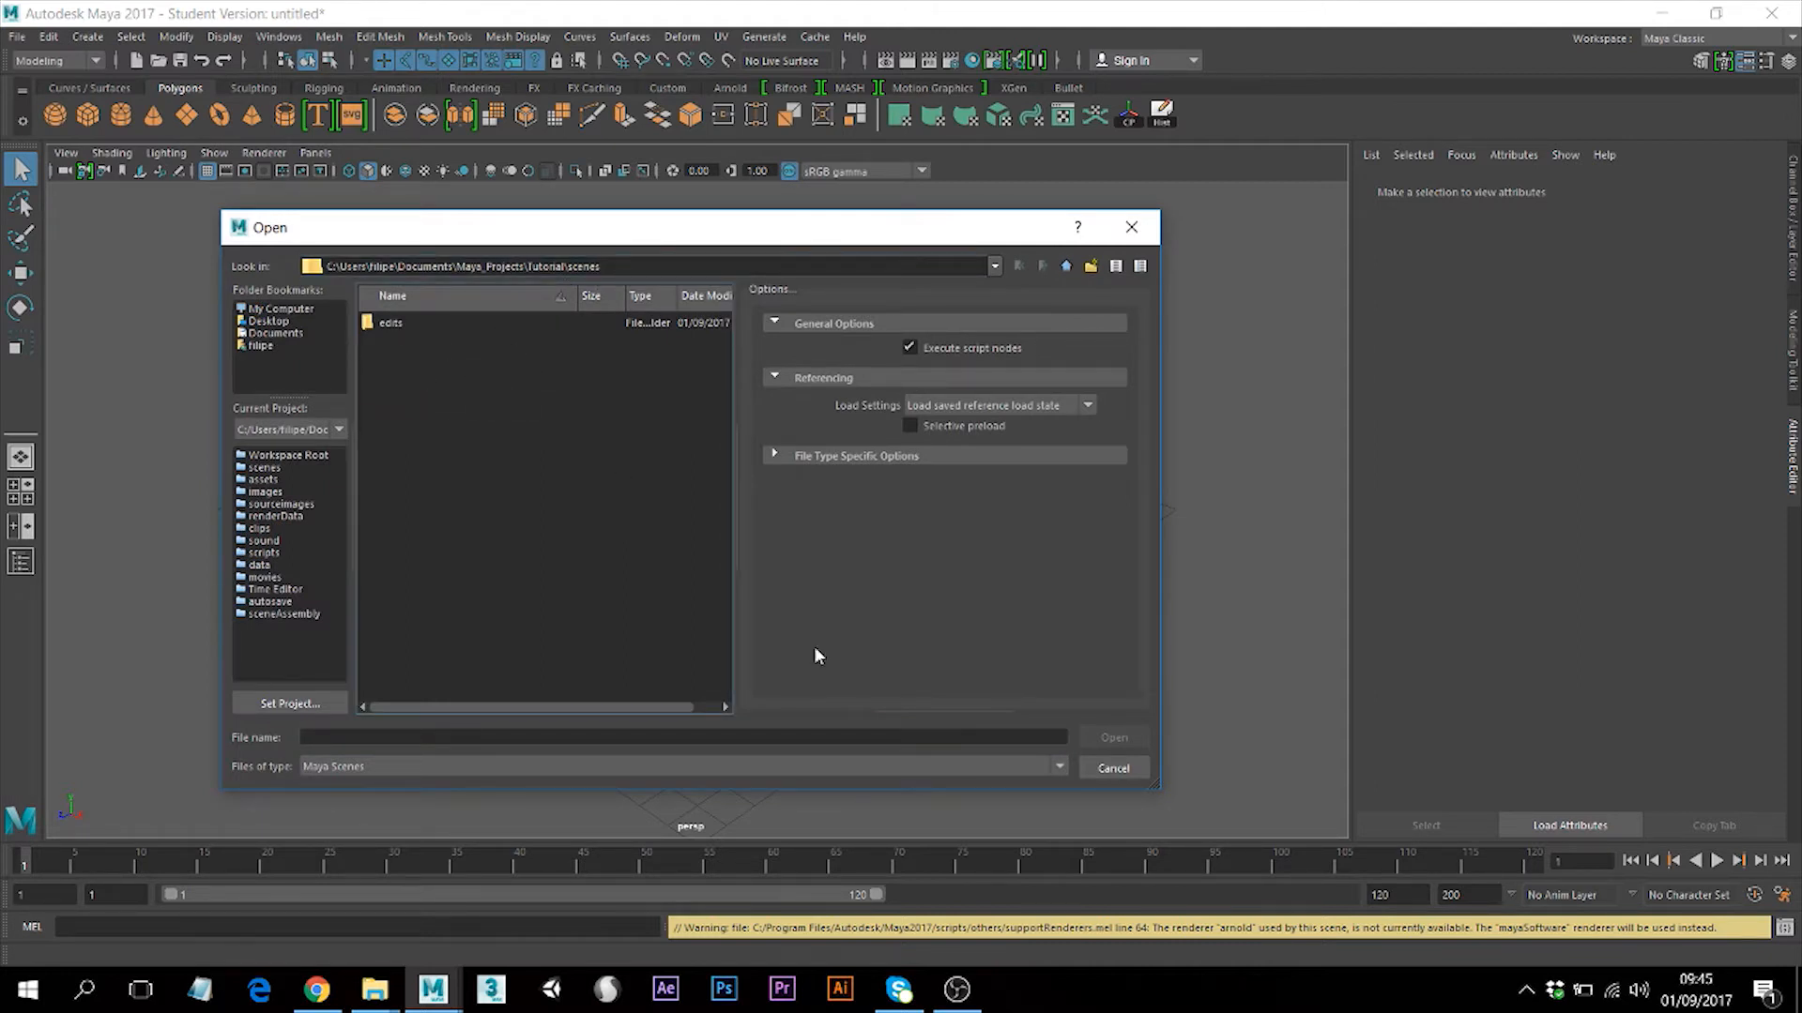
pyautogui.click(1114, 768)
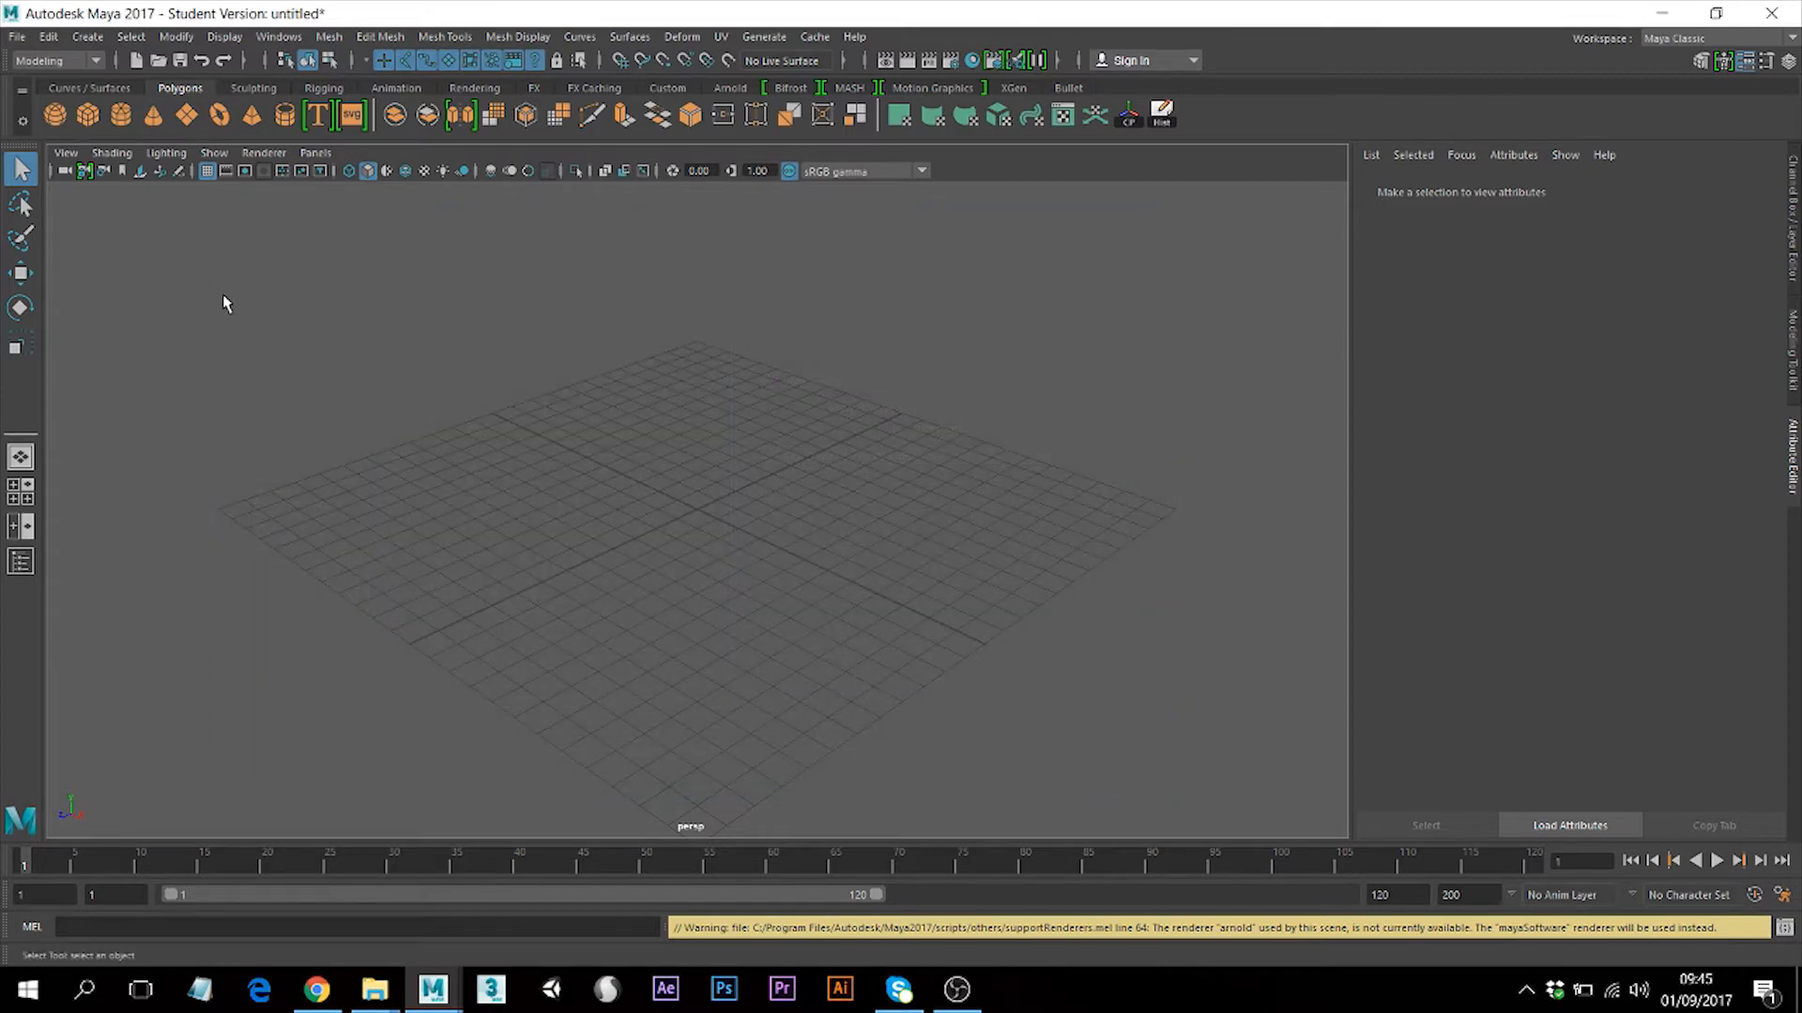
# Save the scene as tutorialScene1 in Maya Binary format in the project's scenes folder, accepting the student version notice.
pyautogui.click(17, 37)
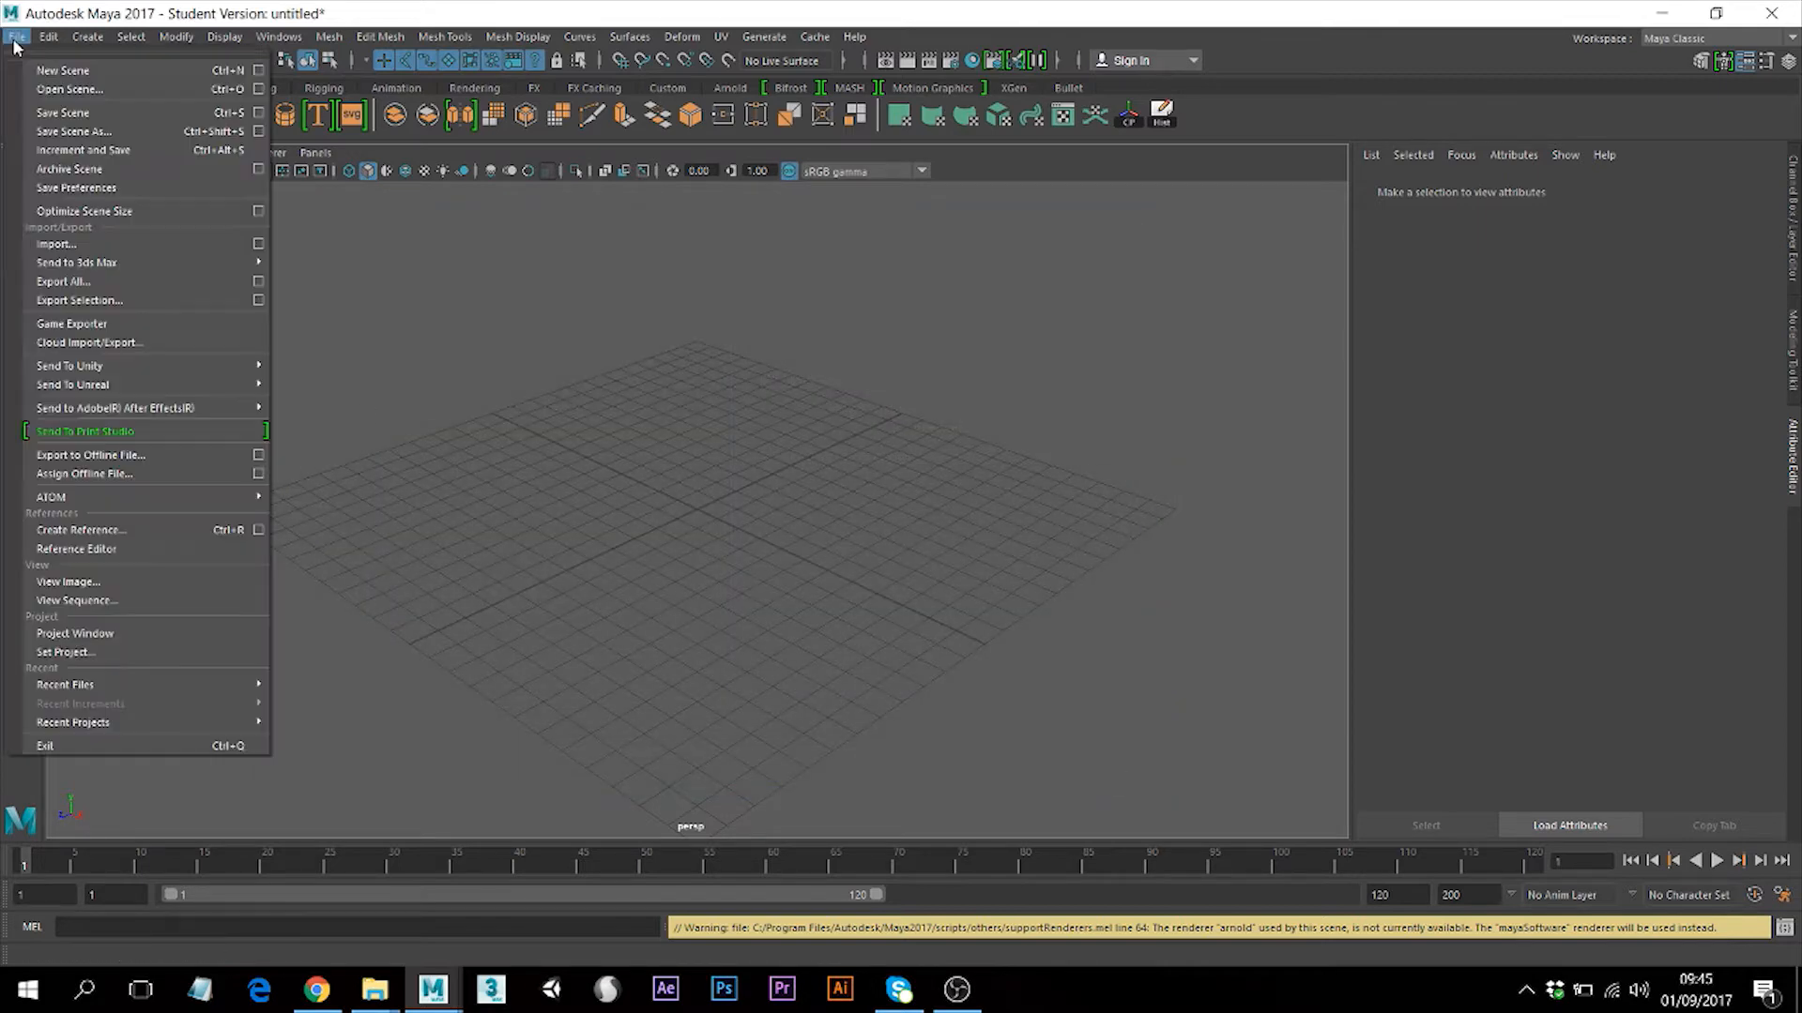
pyautogui.click(64, 113)
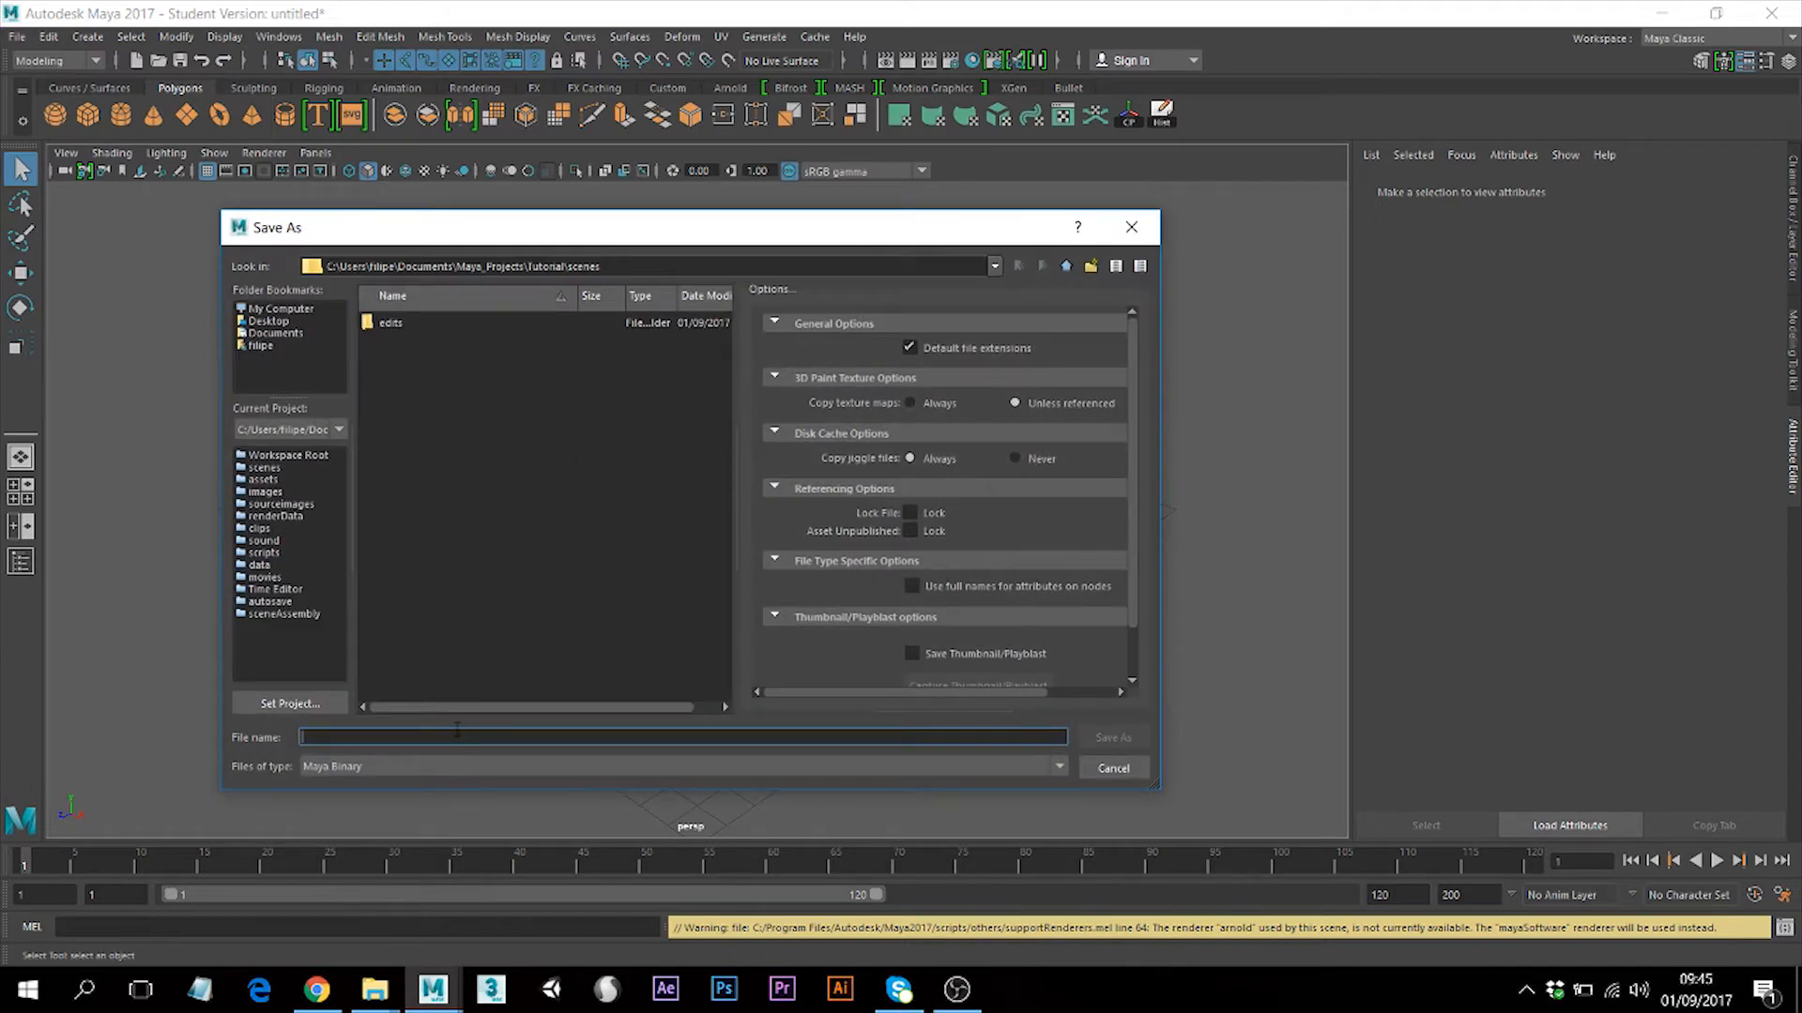
pyautogui.write('tuto')
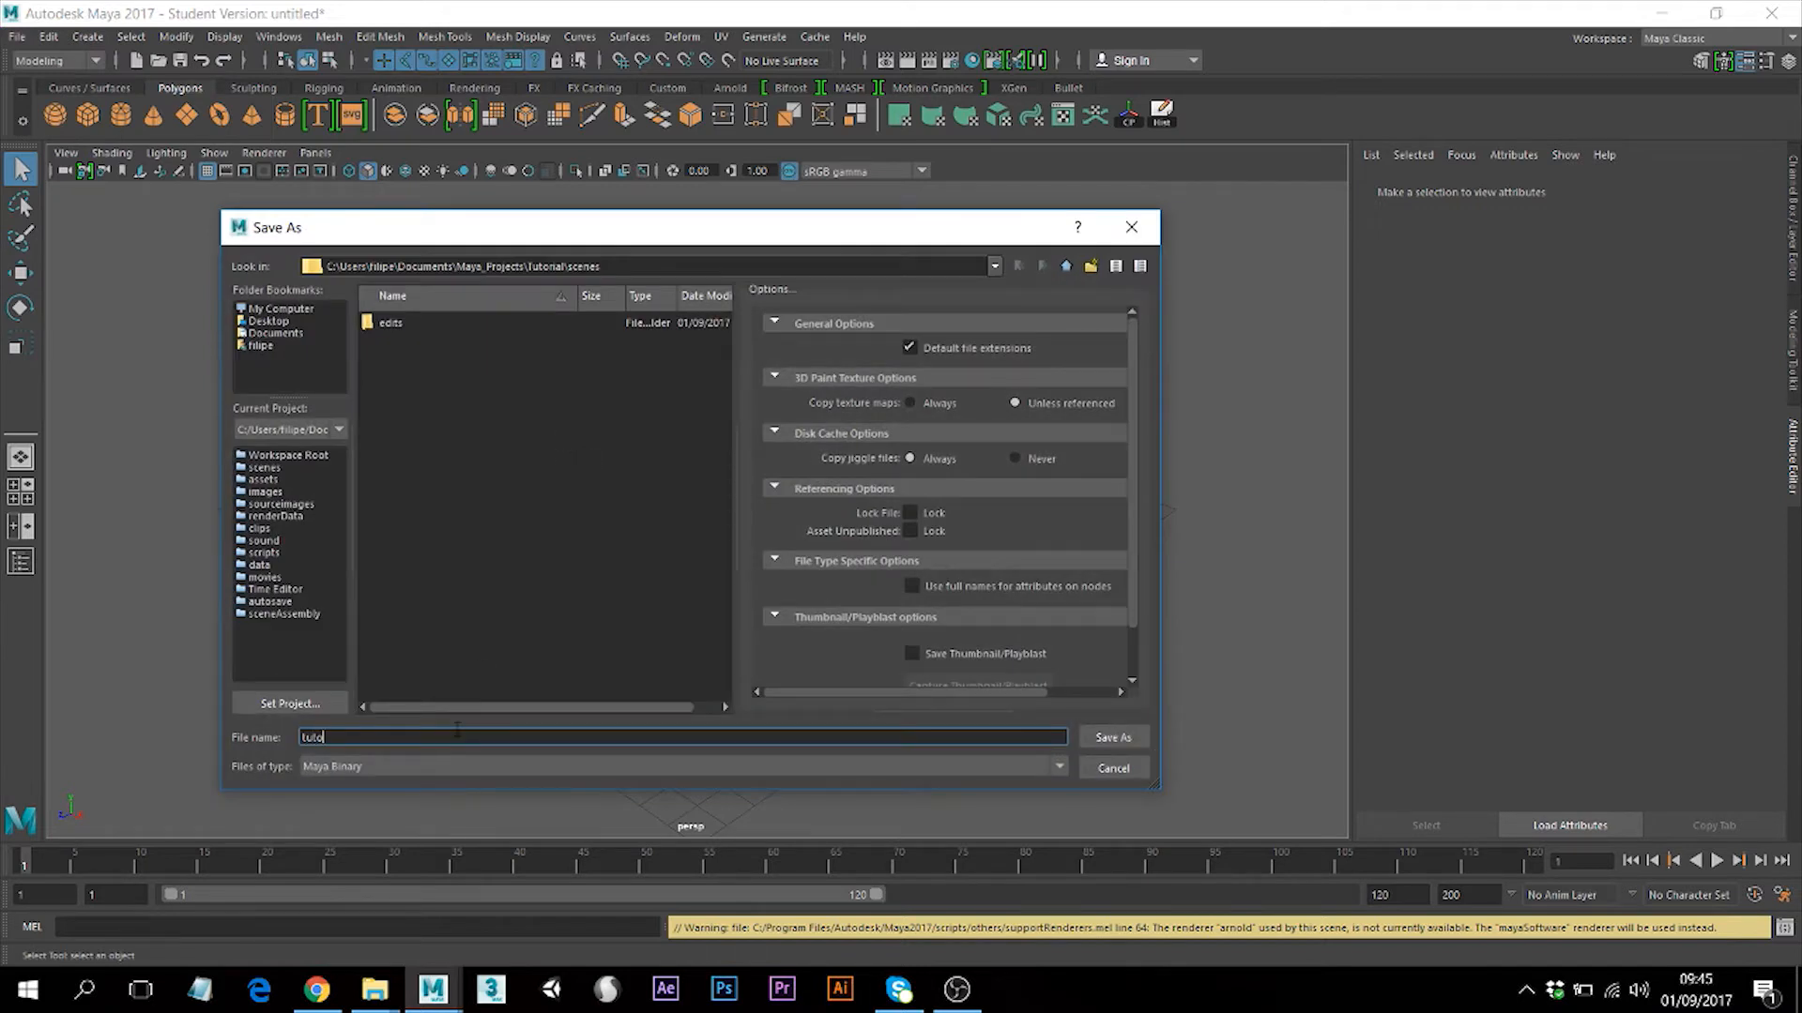
pyautogui.write('rialScene1')
pyautogui.click(1114, 738)
pyautogui.click(859, 510)
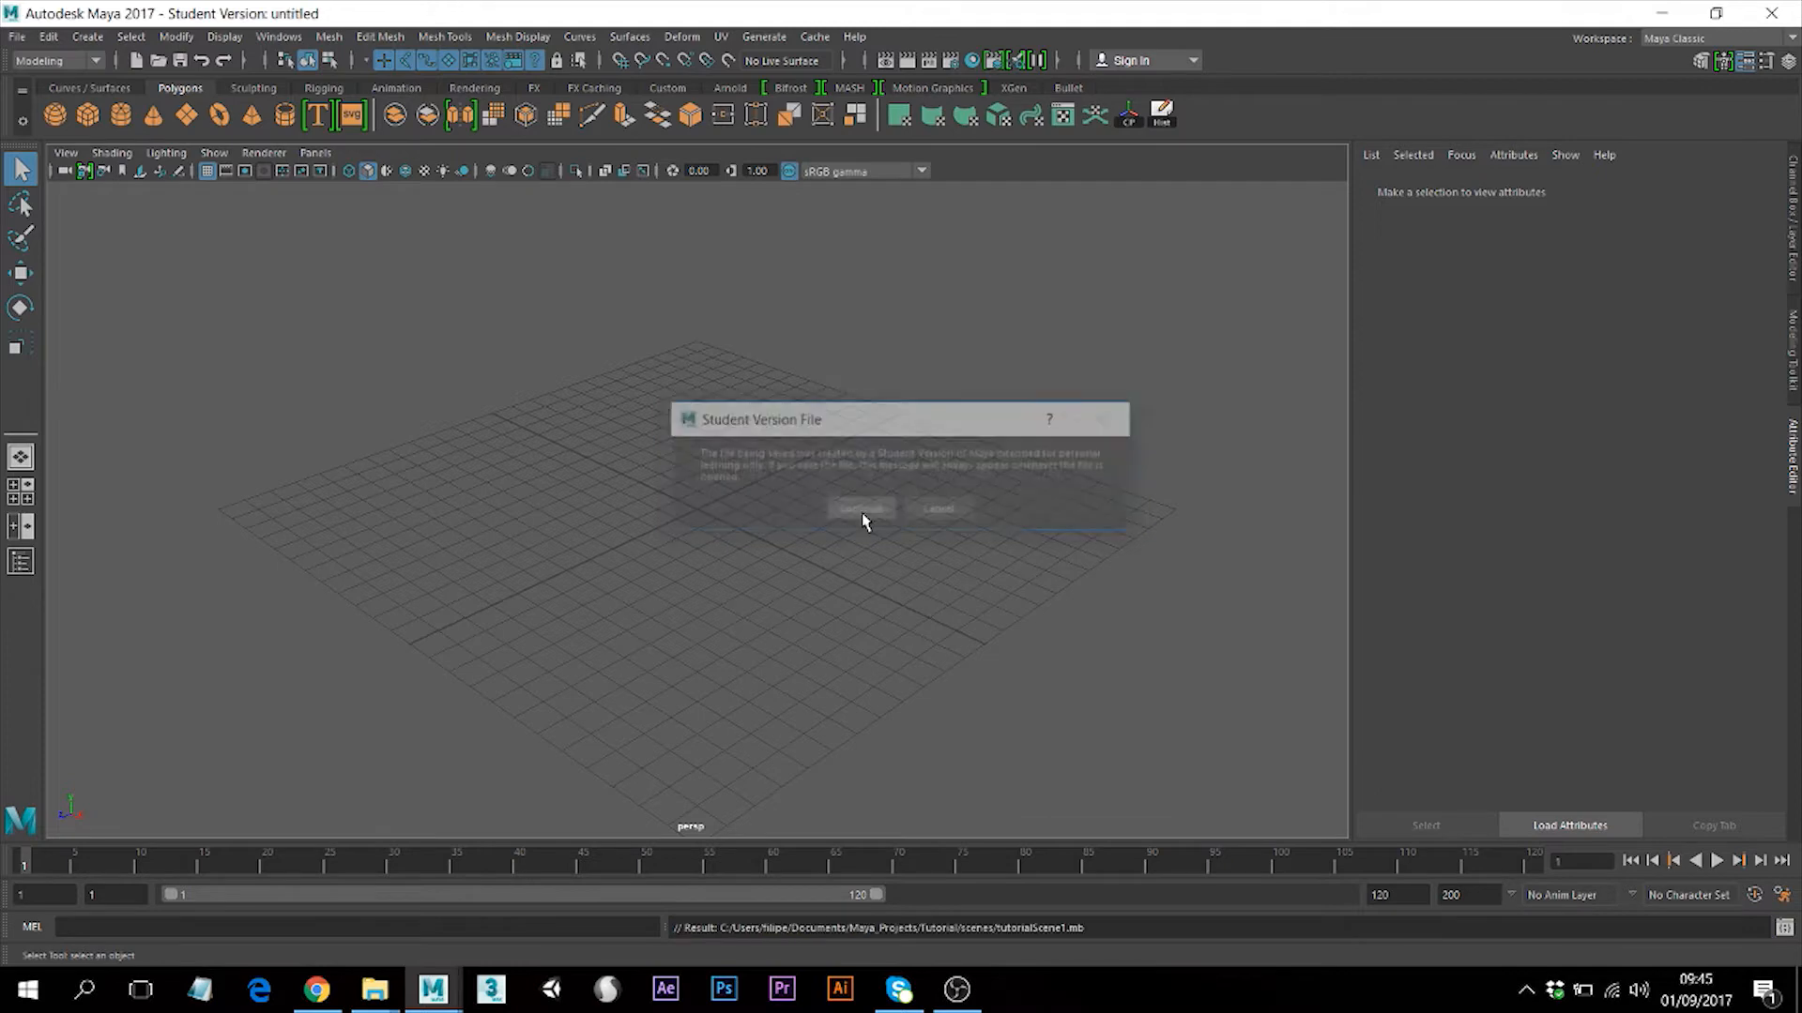
# Open tutorialScene1.mb from the project's scenes folder, continuing past the student version notice.
pyautogui.click(18, 37)
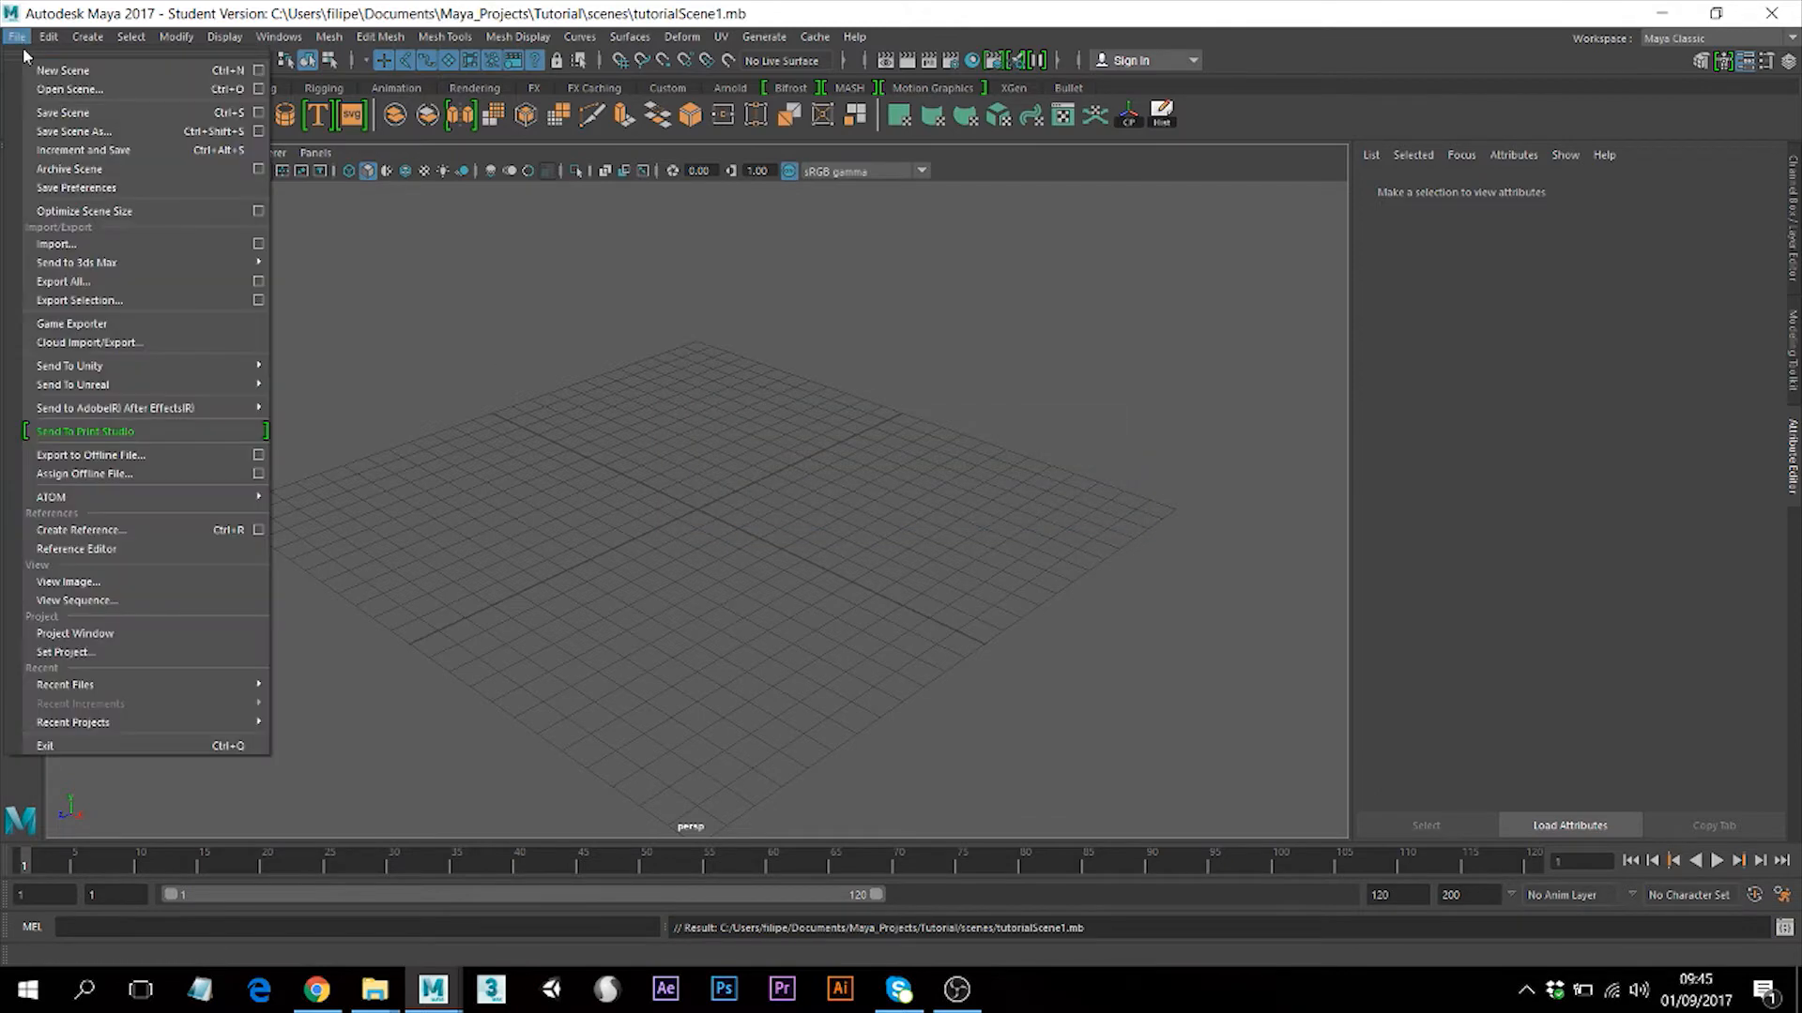
pyautogui.click(69, 89)
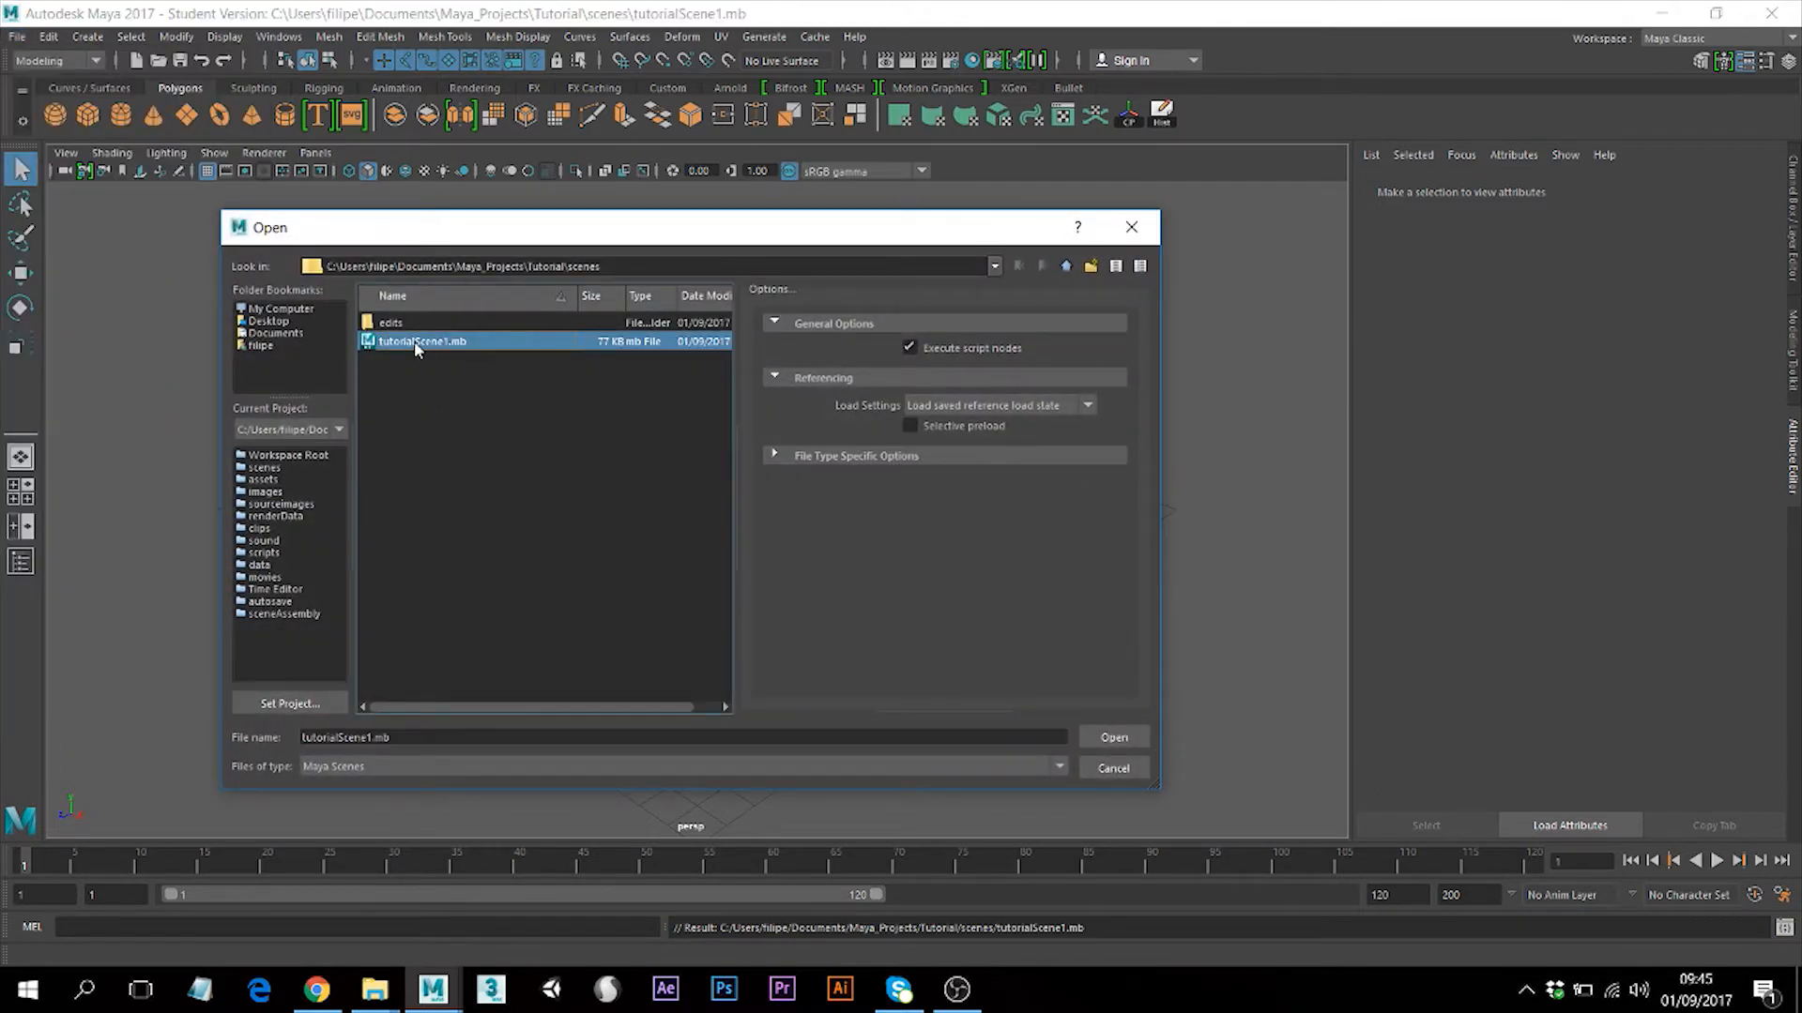
pyautogui.click(1114, 741)
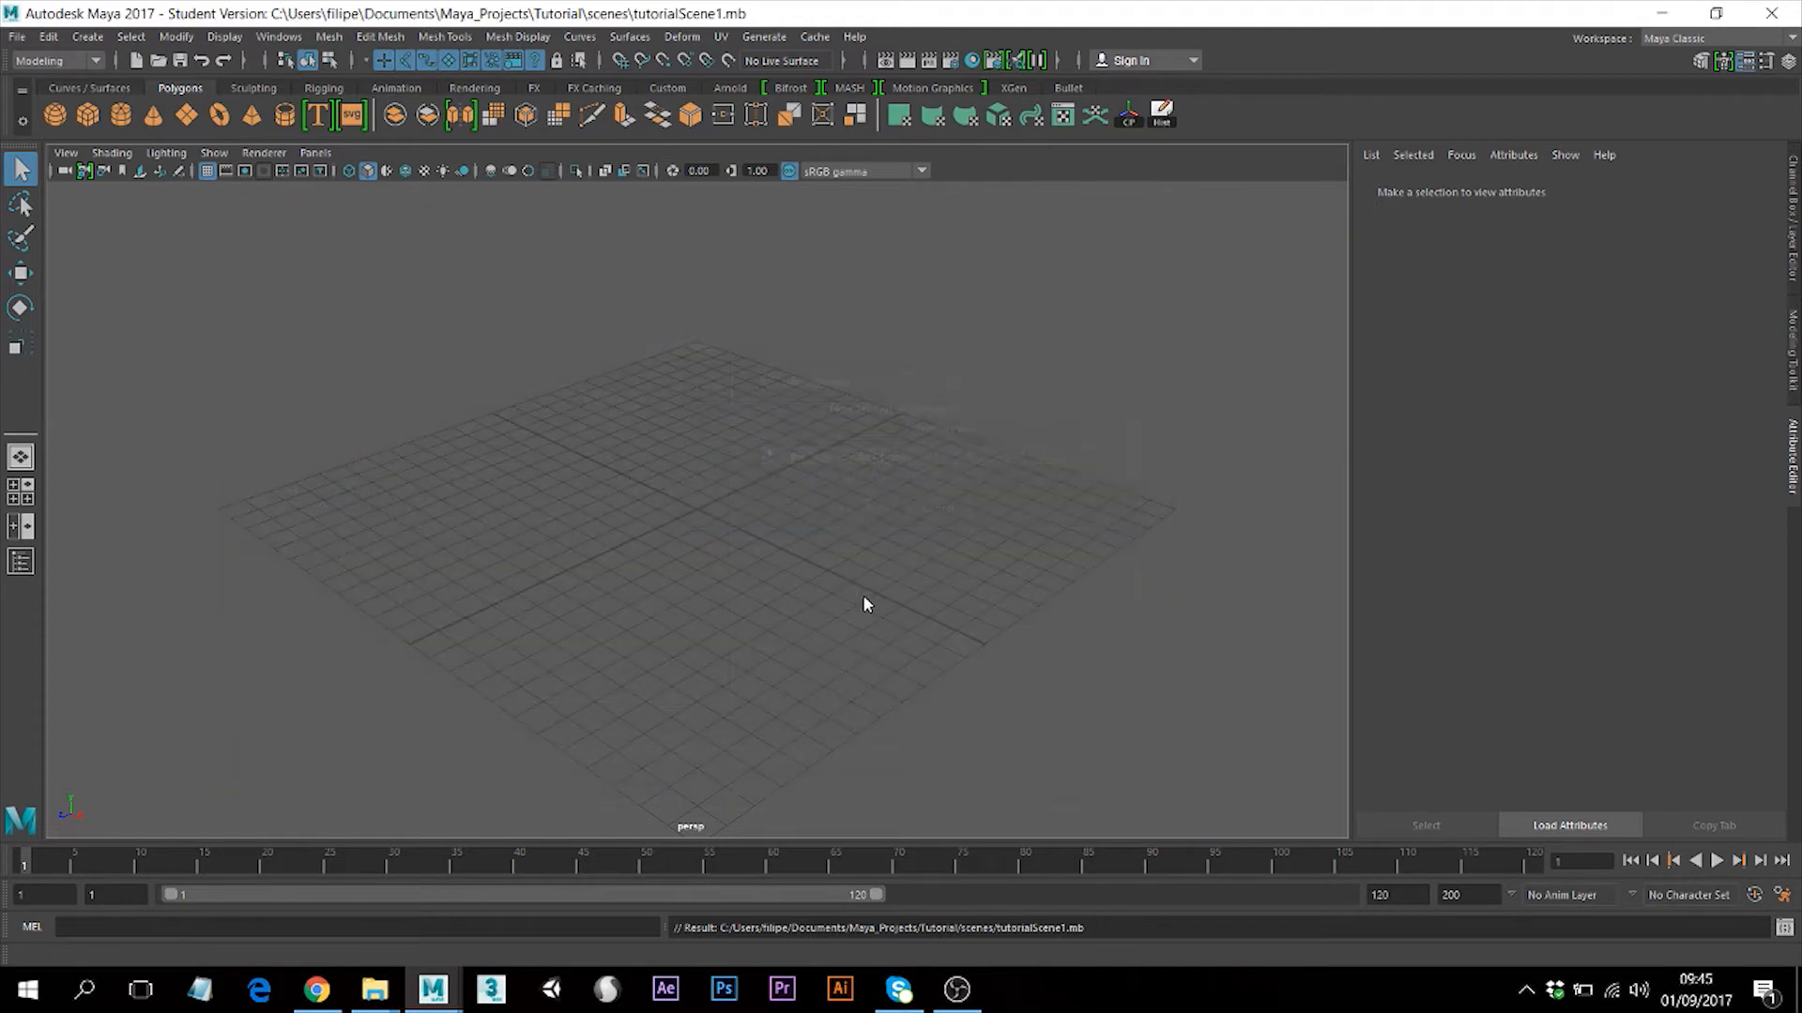
pyautogui.click(857, 514)
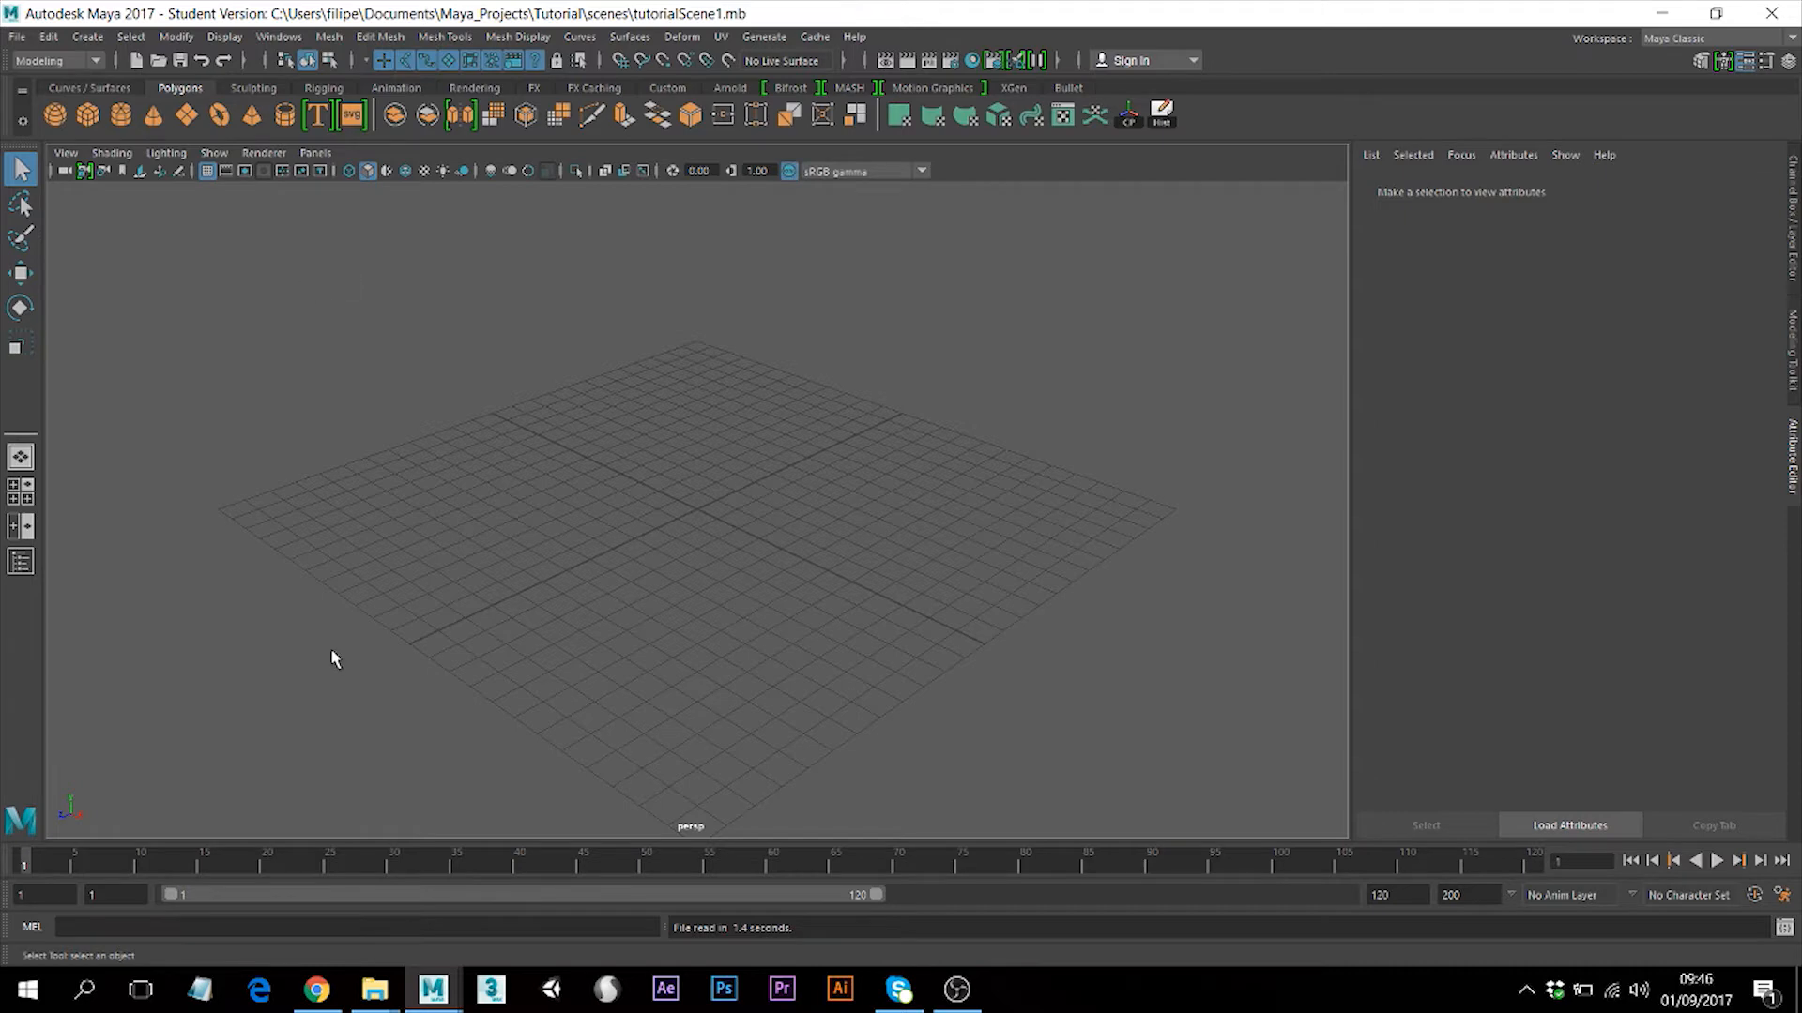
# Switch to File Explorer and examine the contents of the Shark_AnimationMethods folder, including Shark.ma.
pyautogui.click(378, 1007)
pyautogui.click(583, 887)
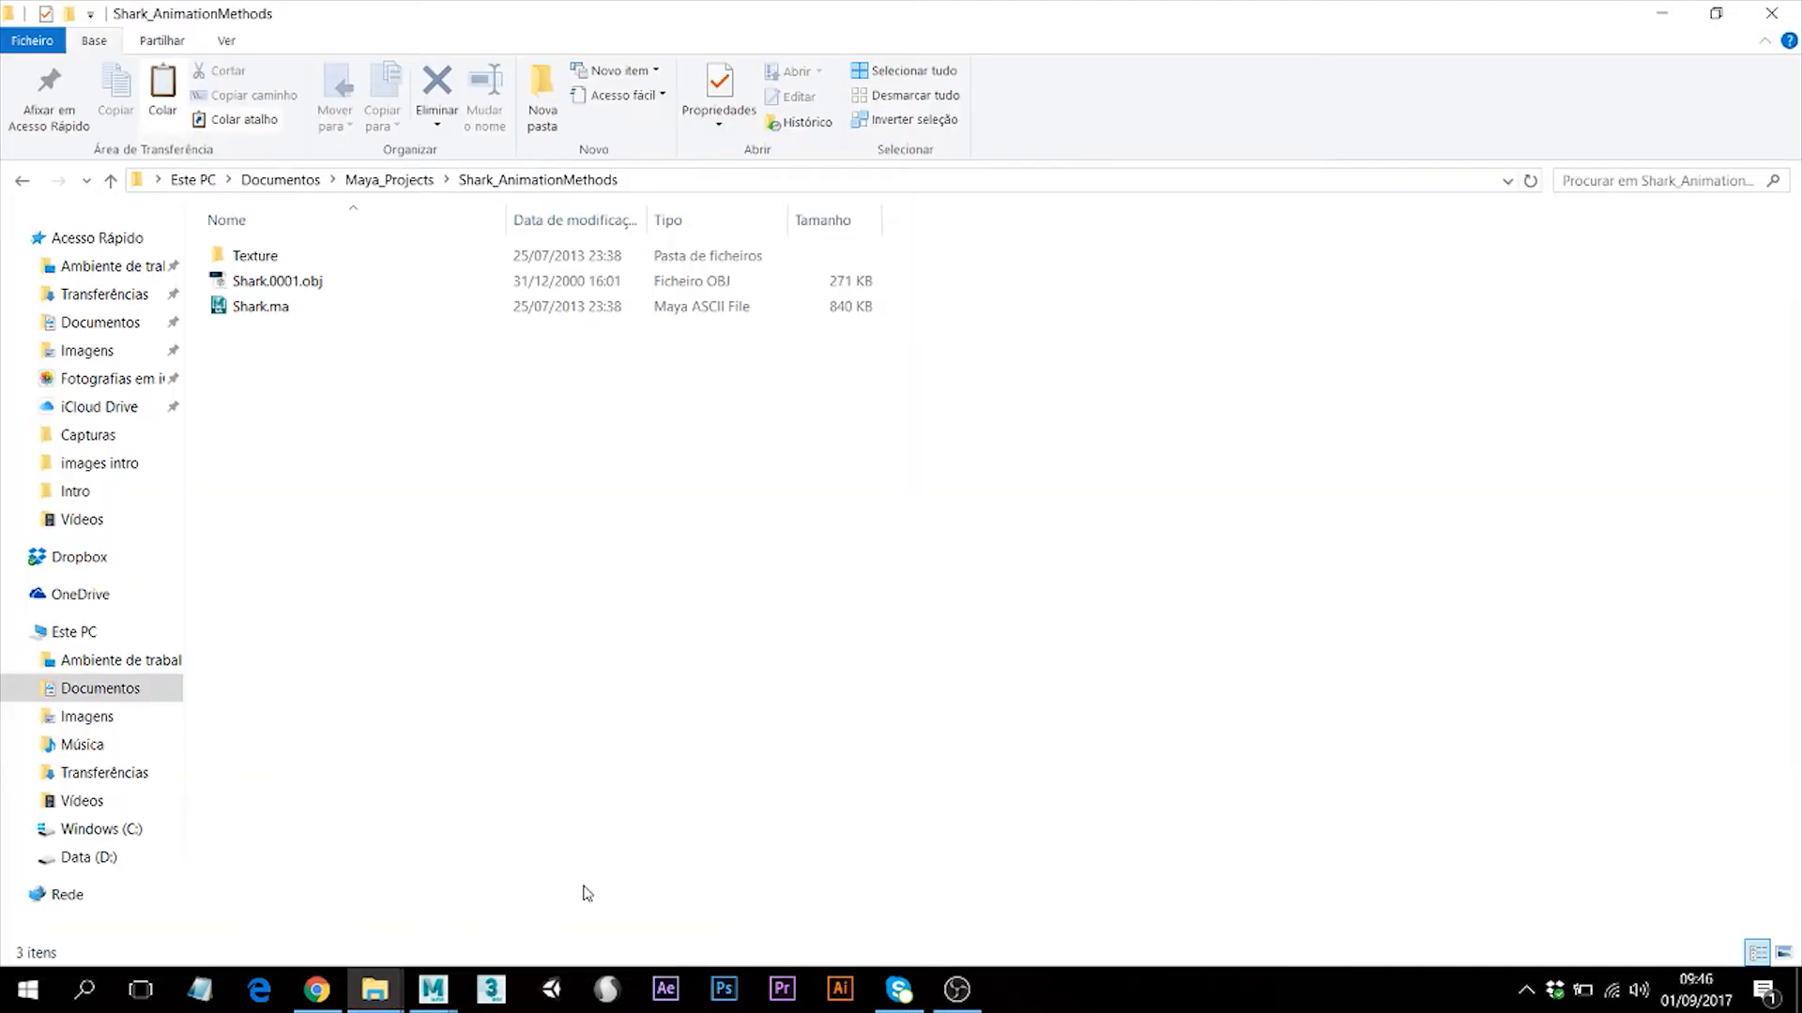
pyautogui.moveTo(280, 403); pyautogui.dragTo(269, 253)
pyautogui.moveTo(292, 353); pyautogui.dragTo(277, 251)
pyautogui.click(300, 362)
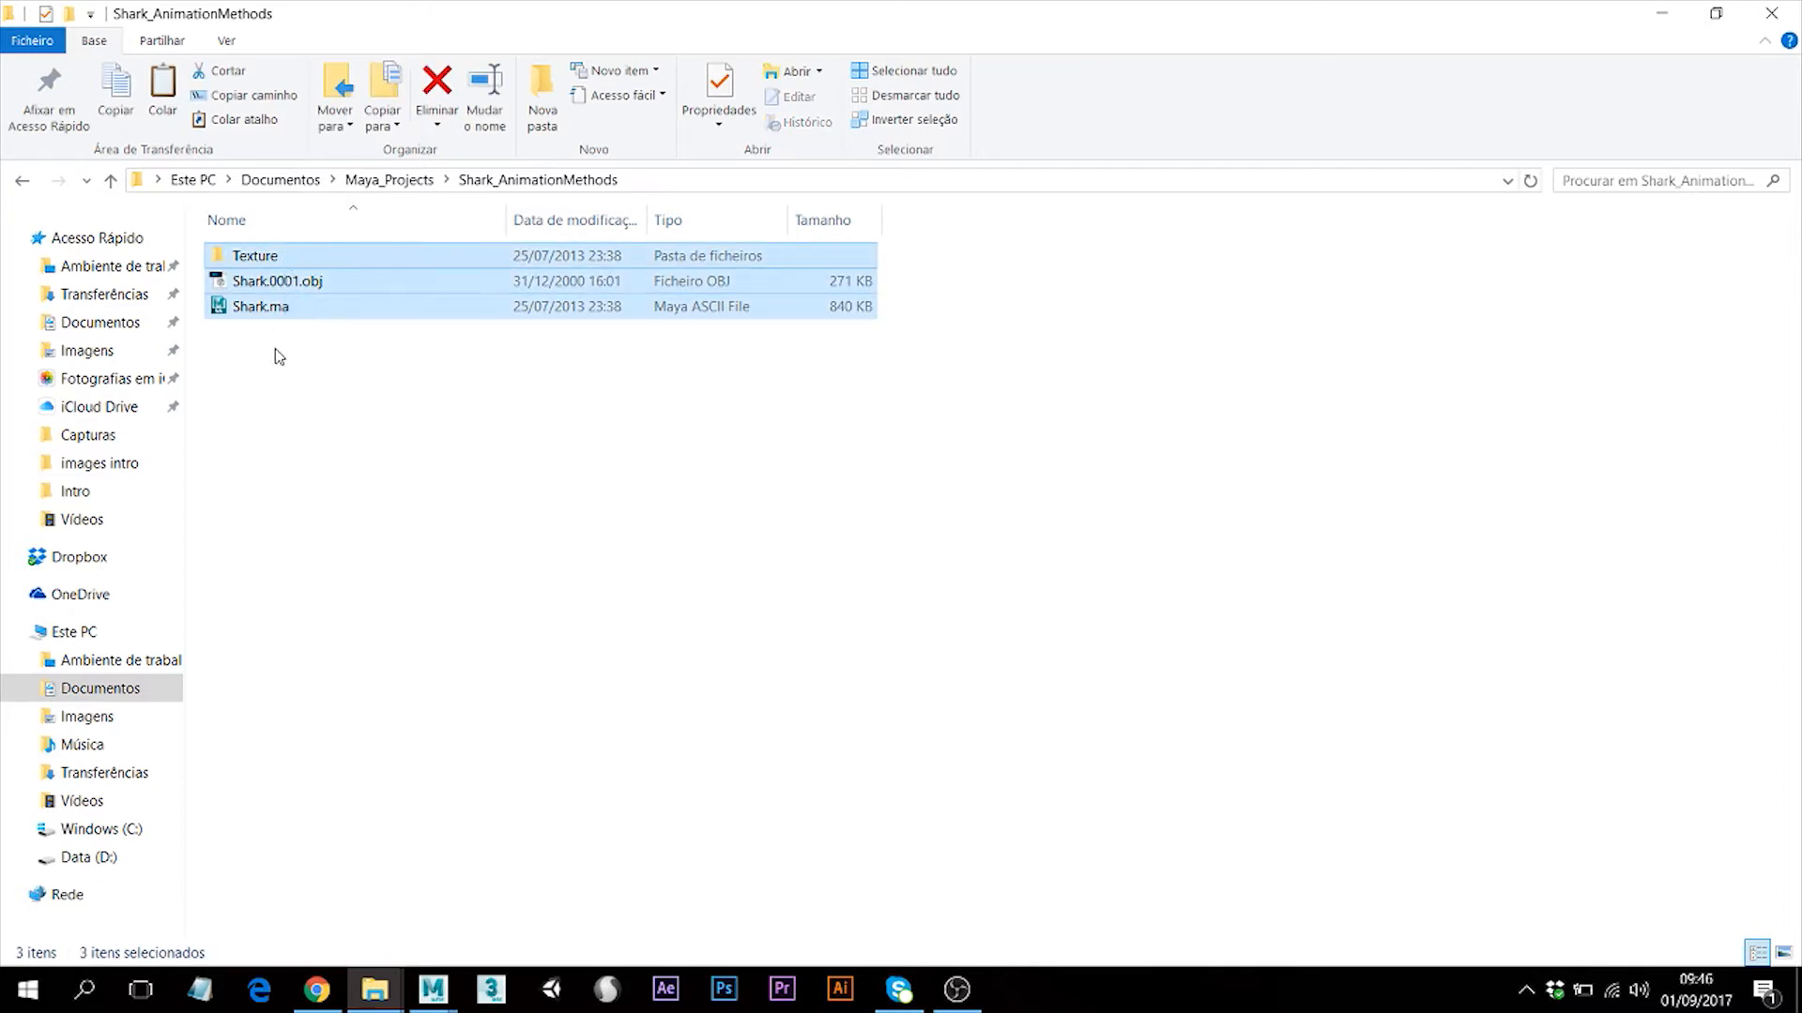
pyautogui.click(276, 368)
pyautogui.click(275, 309)
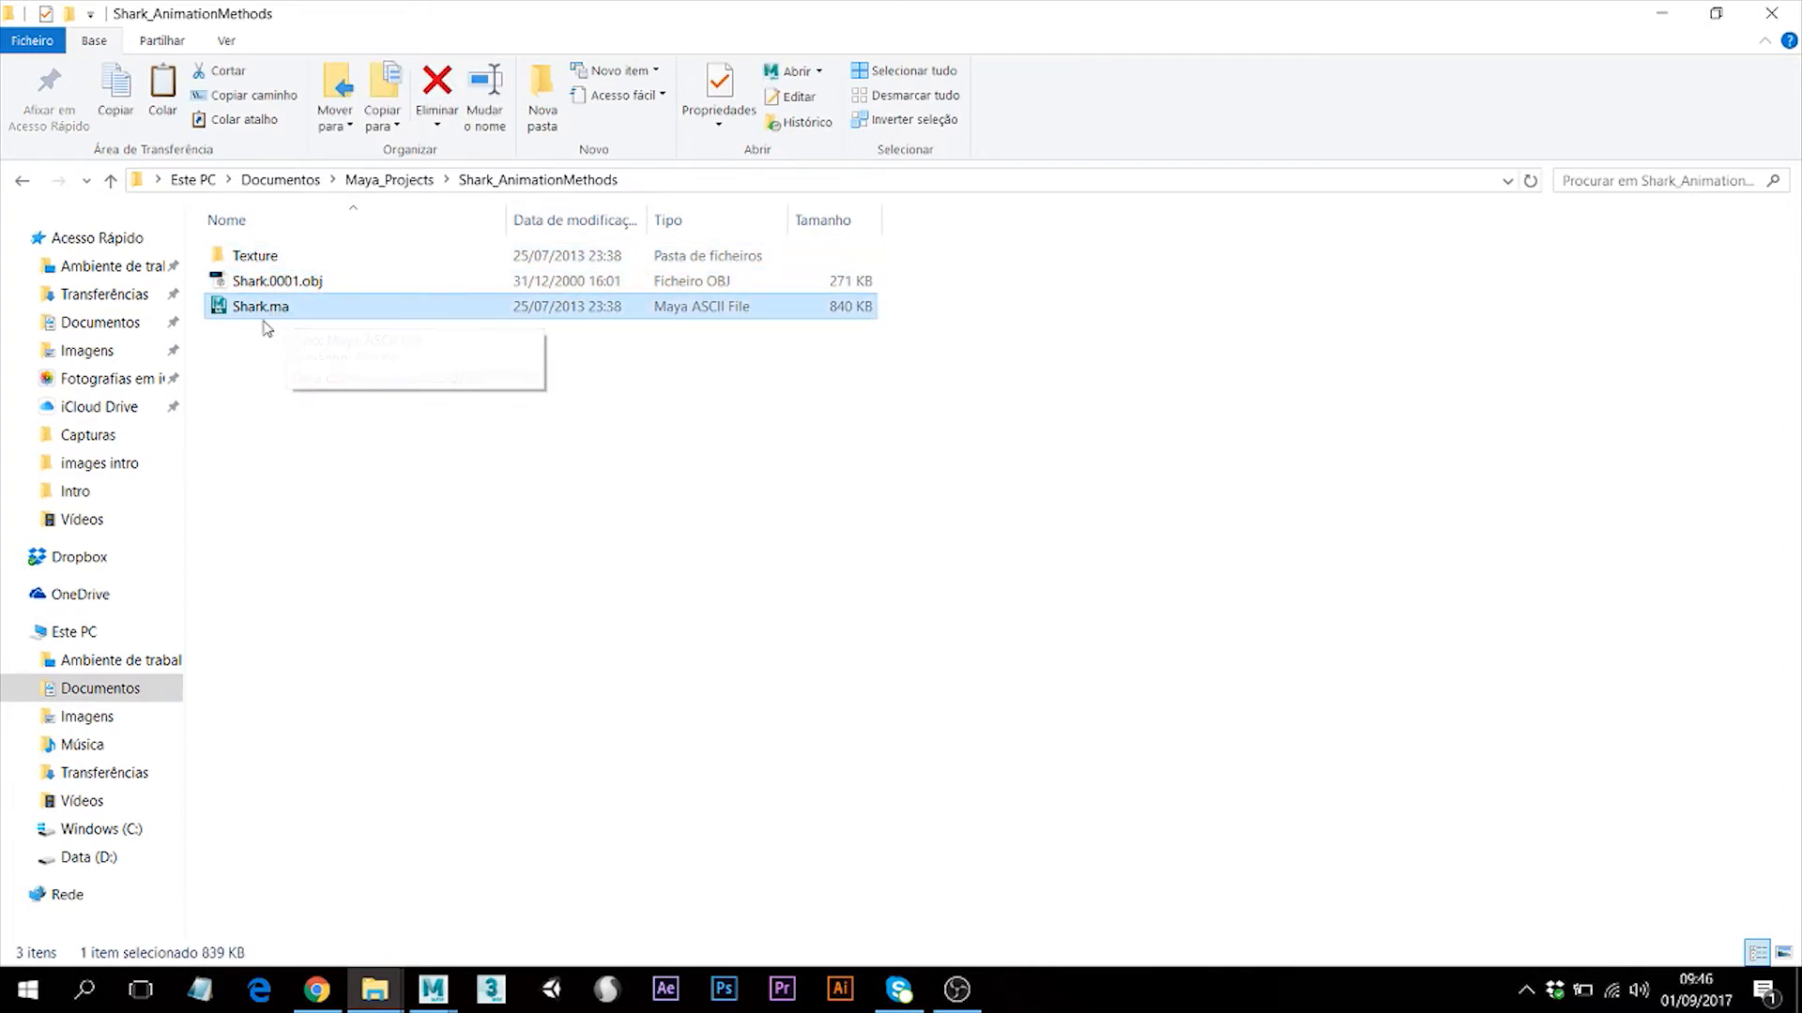
# Look through the files in the Texture folder and return to Shark_AnimationMethods.
pyautogui.doubleClick(259, 257)
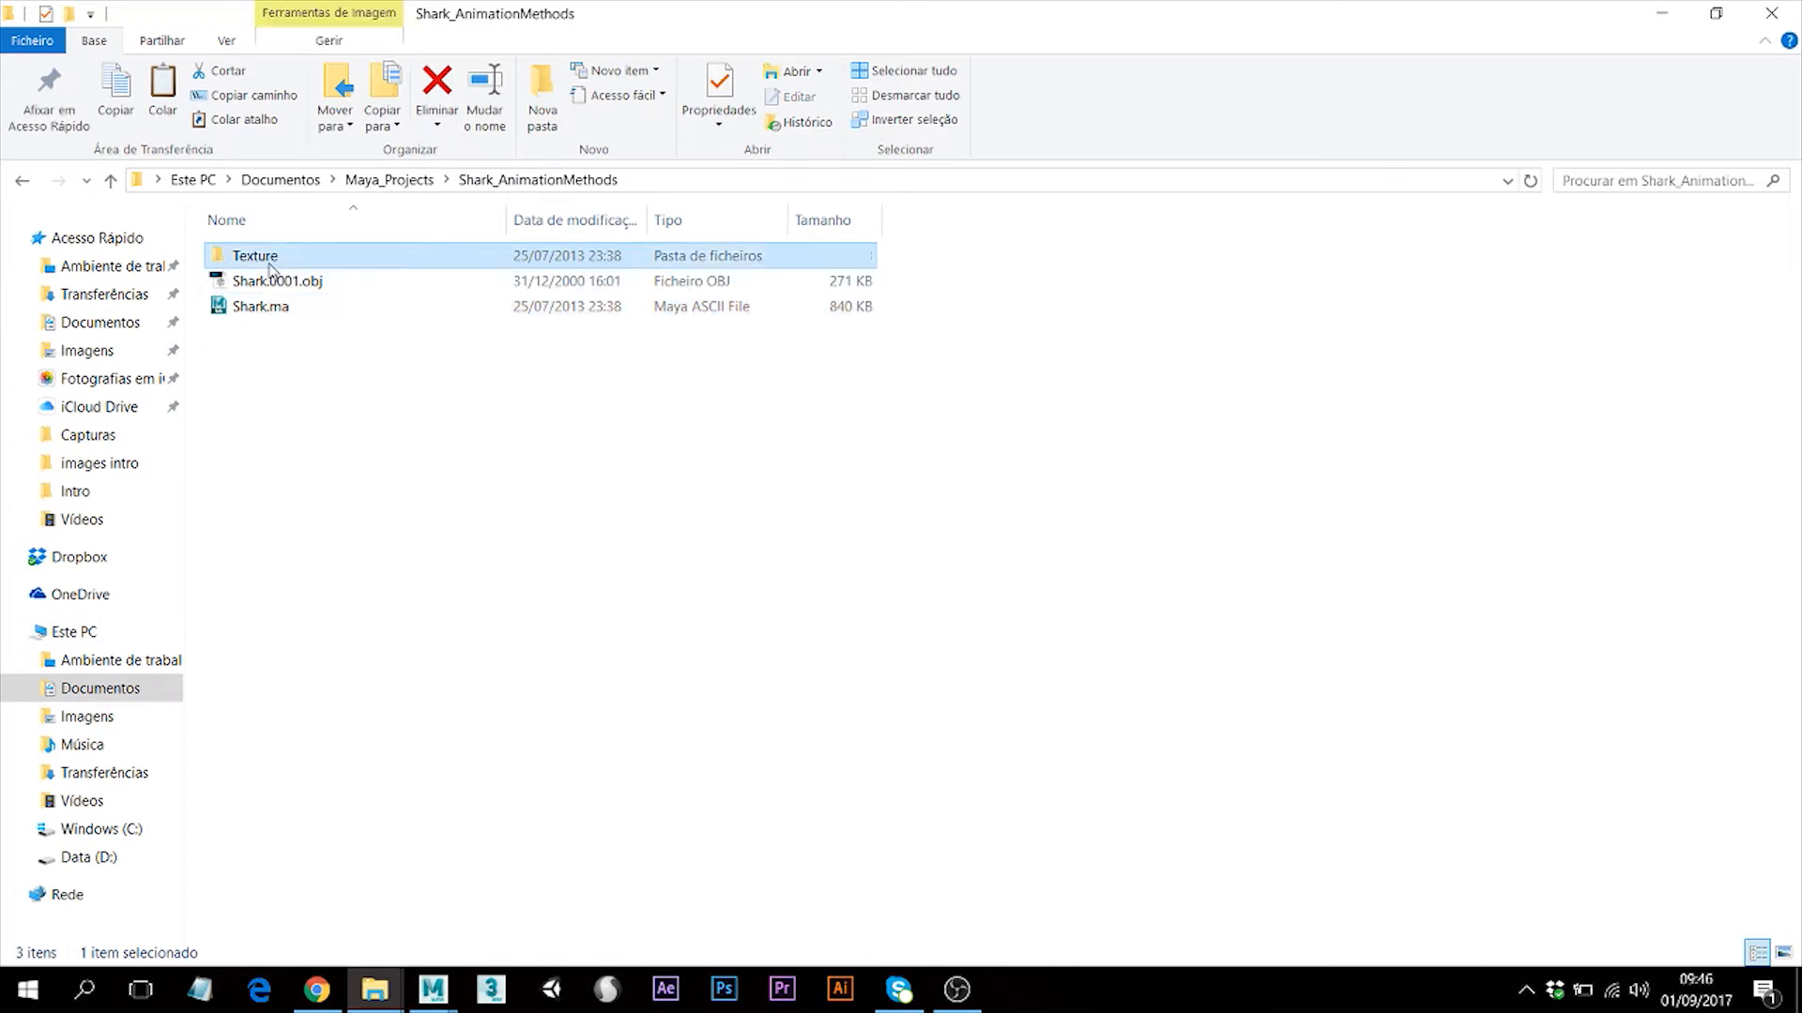
pyautogui.moveTo(1152, 427); pyautogui.dragTo(404, 214)
pyautogui.moveTo(1173, 427); pyautogui.dragTo(338, 213)
pyautogui.moveTo(1239, 445); pyautogui.dragTo(411, 276)
pyautogui.click(770, 550)
pyautogui.press('BackSpace')
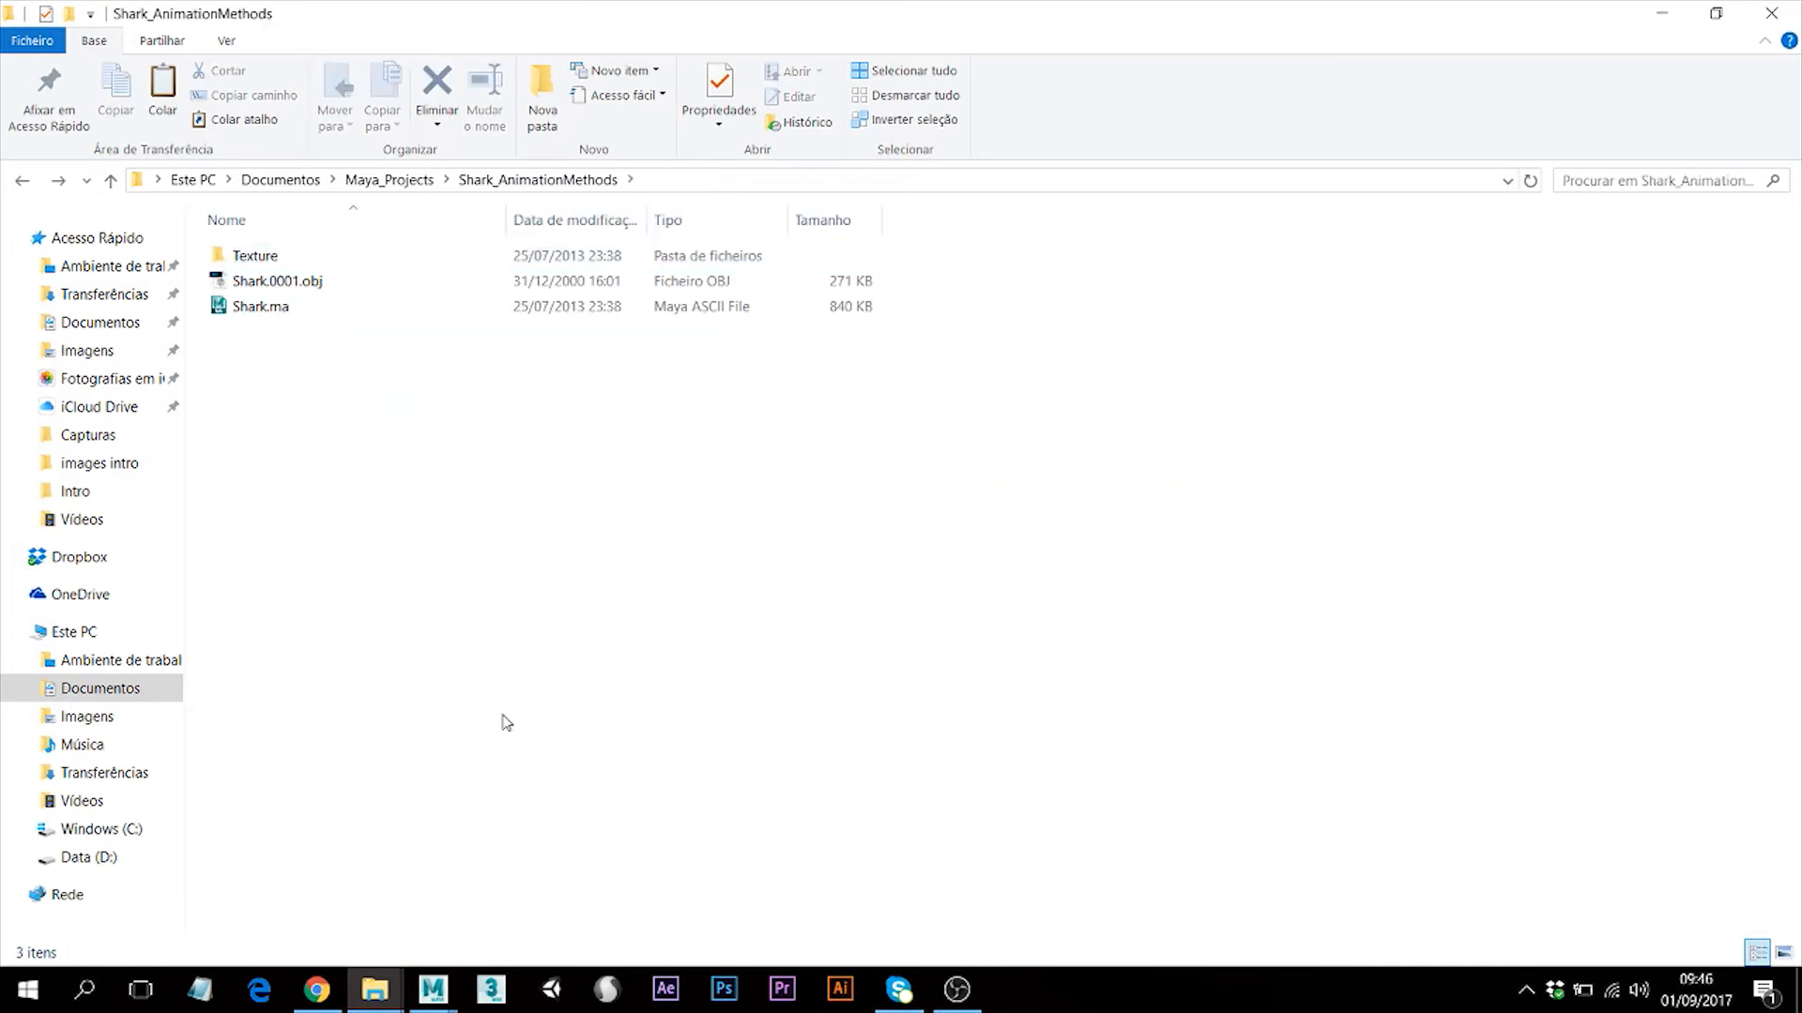
# Copy the Shark.ma file from the Shark_AnimationMethods folder.
pyautogui.moveTo(317, 383); pyautogui.dragTo(289, 257)
pyautogui.click(503, 788)
pyautogui.click(293, 310)
pyautogui.rightClick(294, 310)
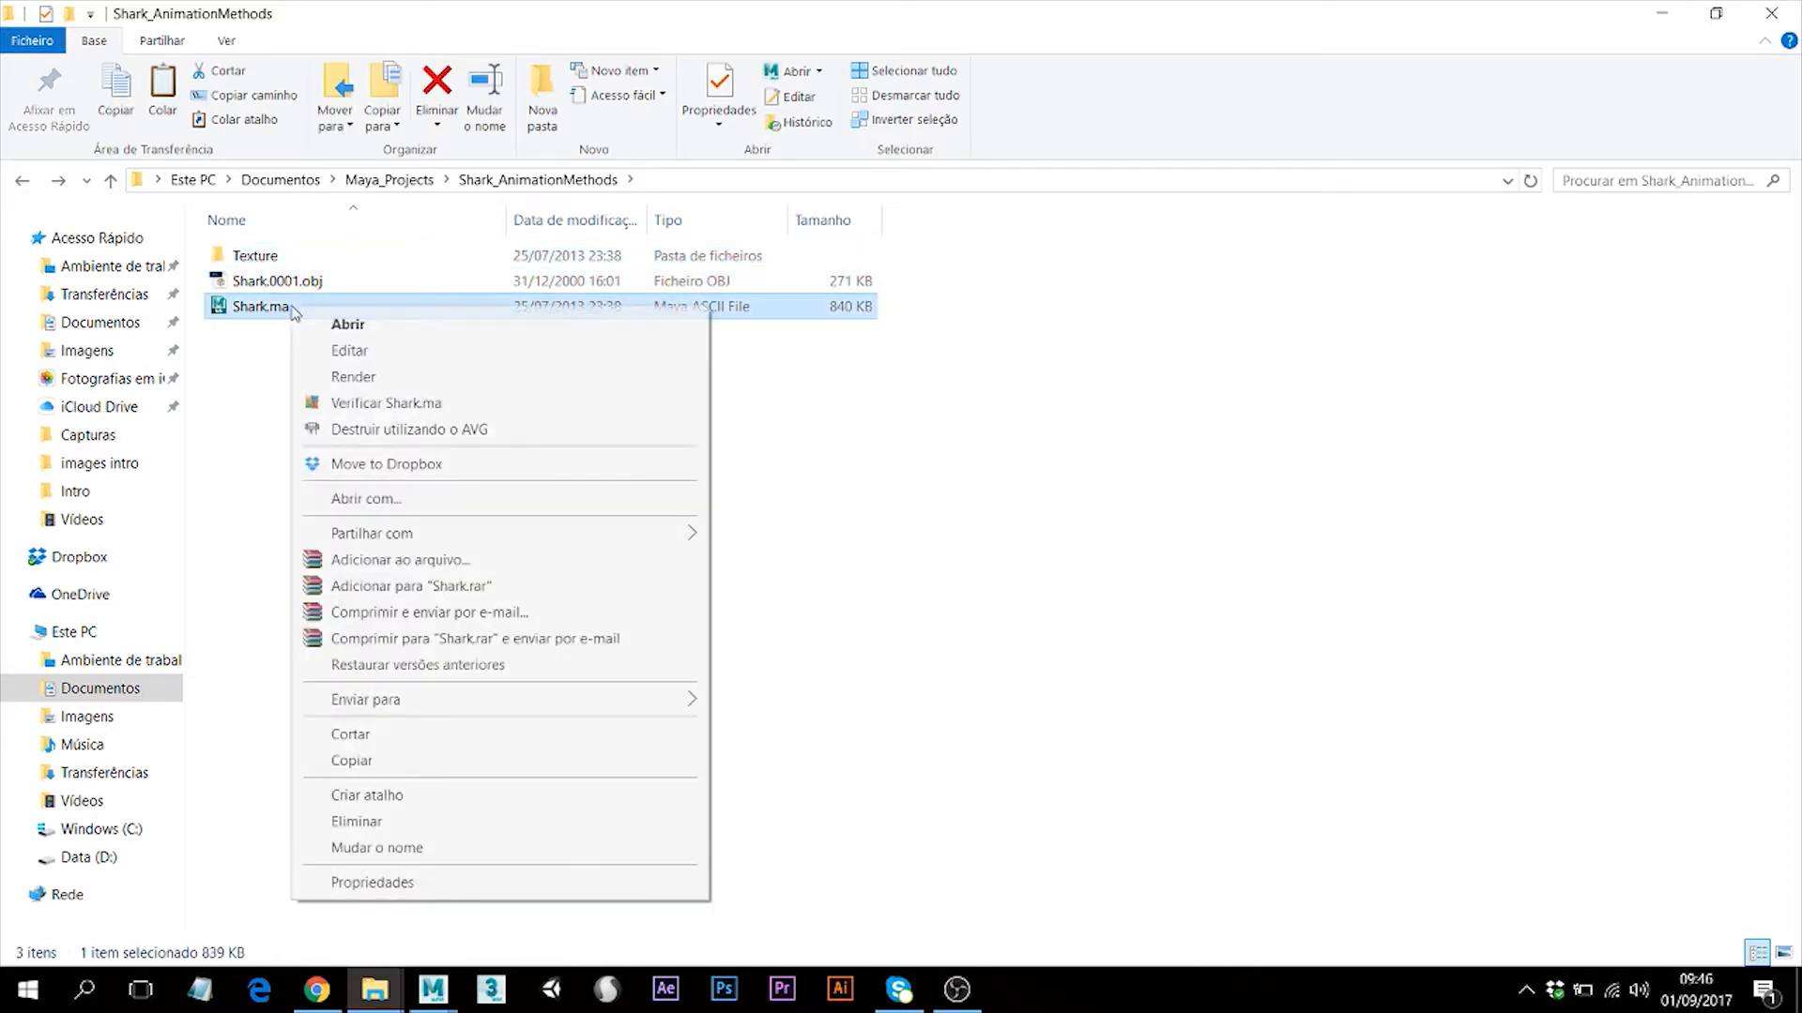
pyautogui.click(382, 768)
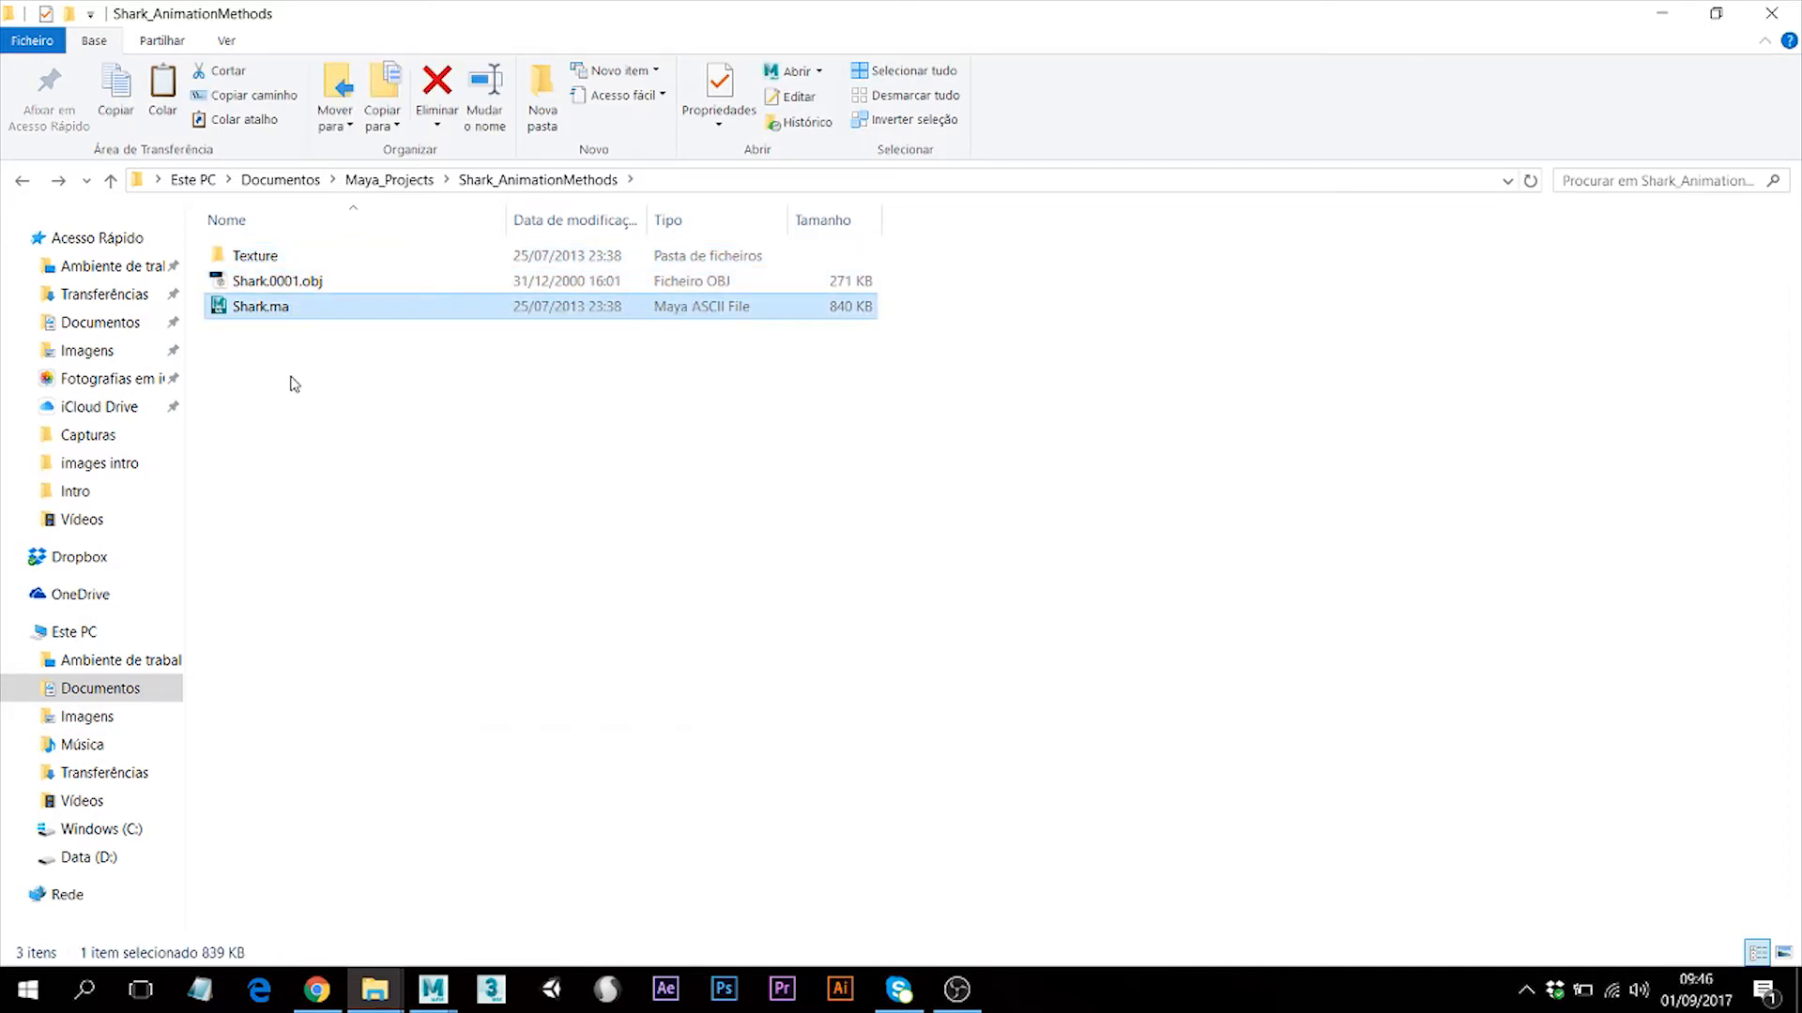
# Paste the copied Shark.ma into the scenes folder of the Tutorial project.
pyautogui.click(390, 179)
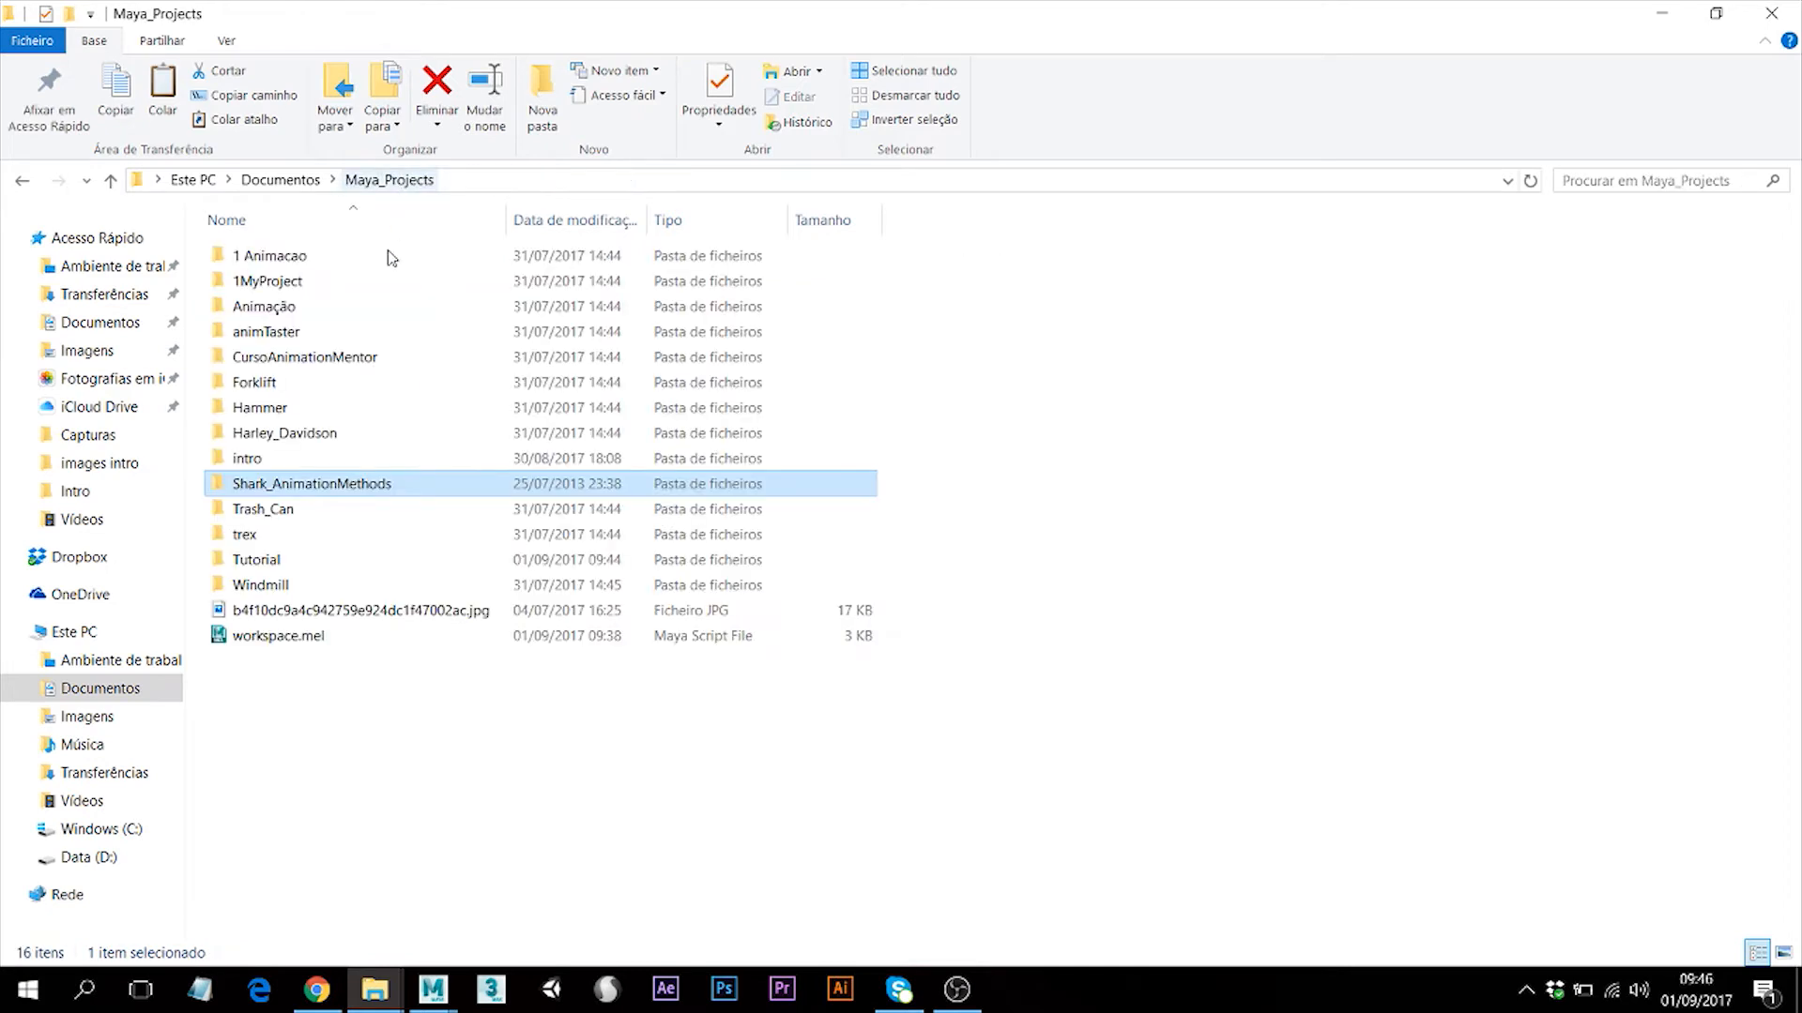
pyautogui.doubleClick(302, 561)
pyautogui.click(301, 490)
pyautogui.doubleClick(301, 493)
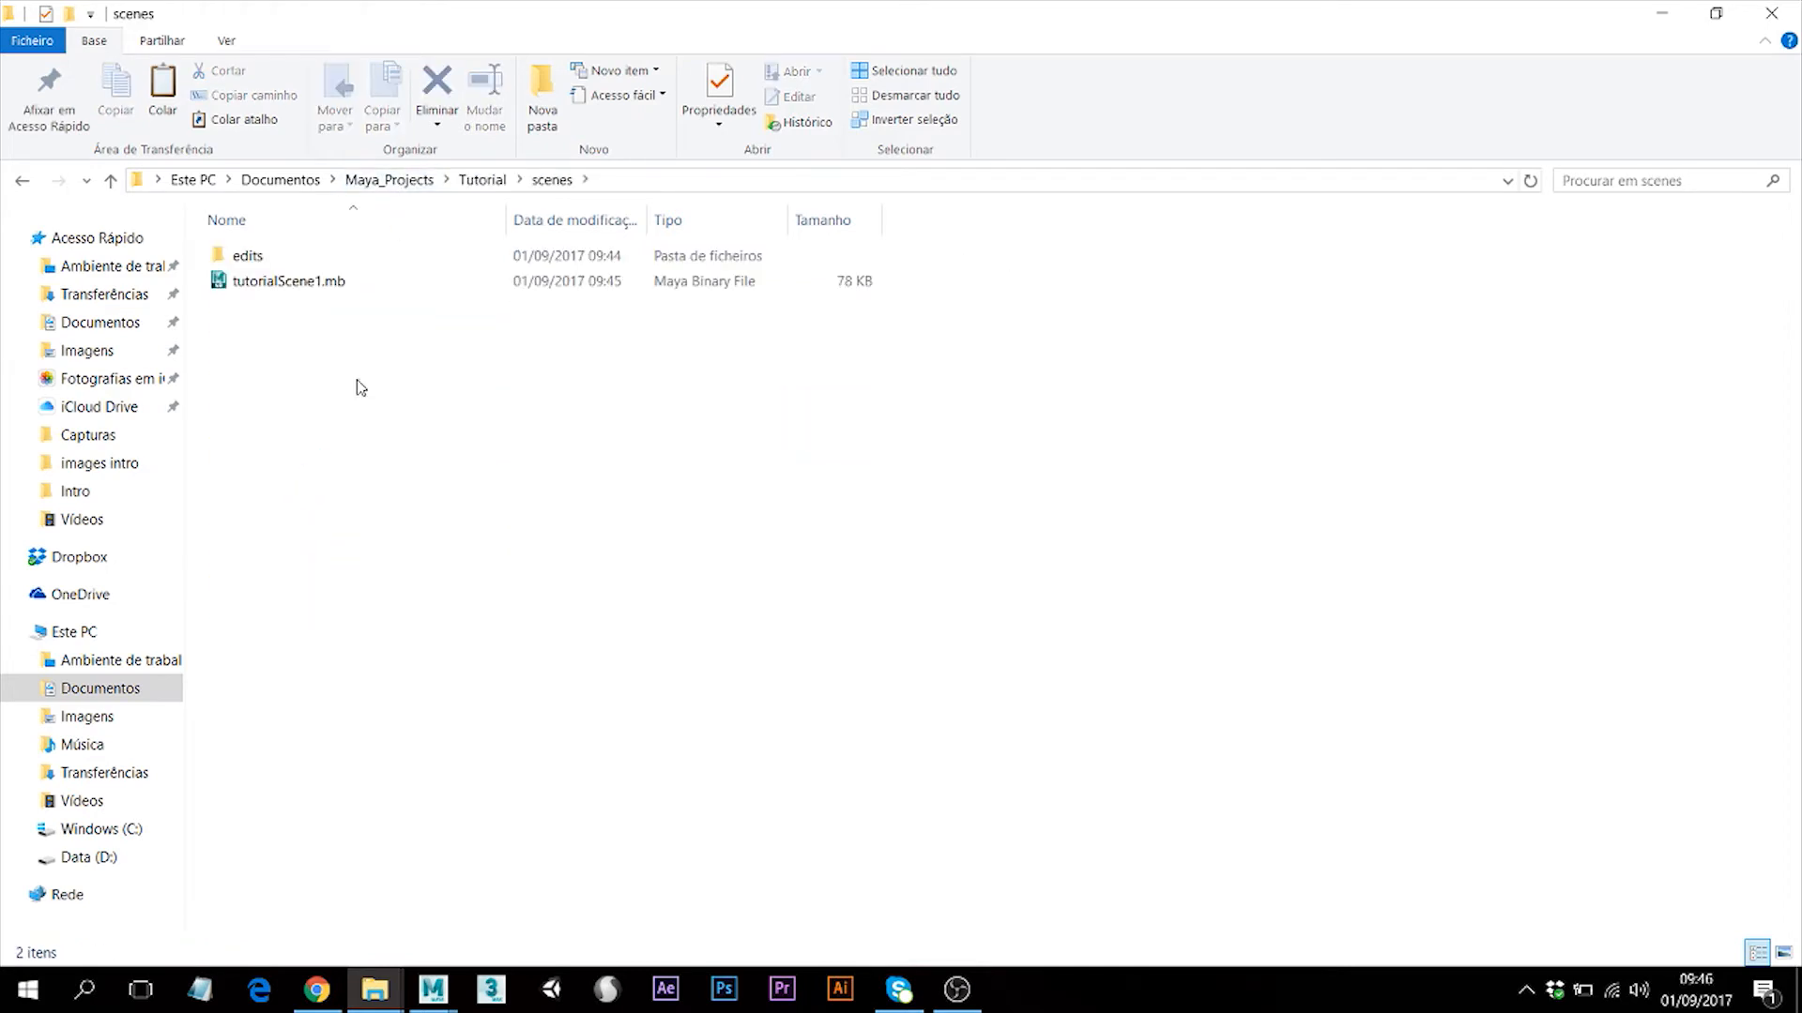
pyautogui.rightClick(356, 385)
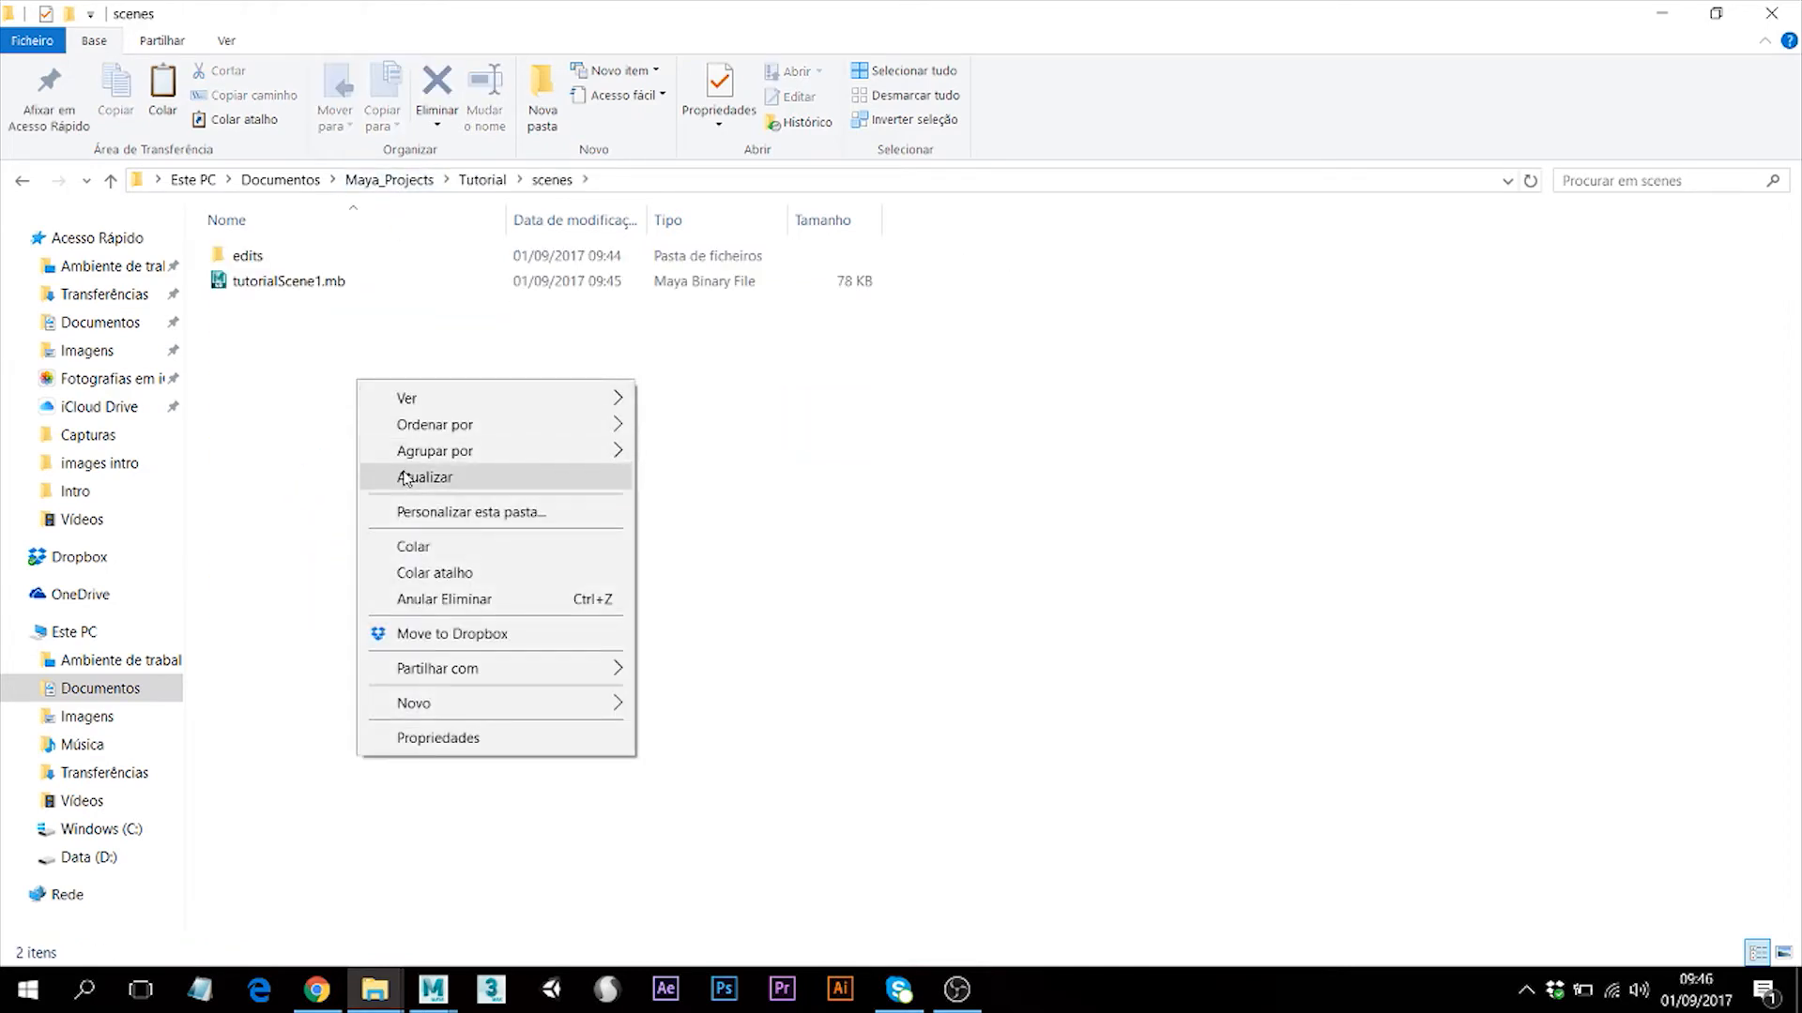
pyautogui.click(439, 548)
pyautogui.click(407, 465)
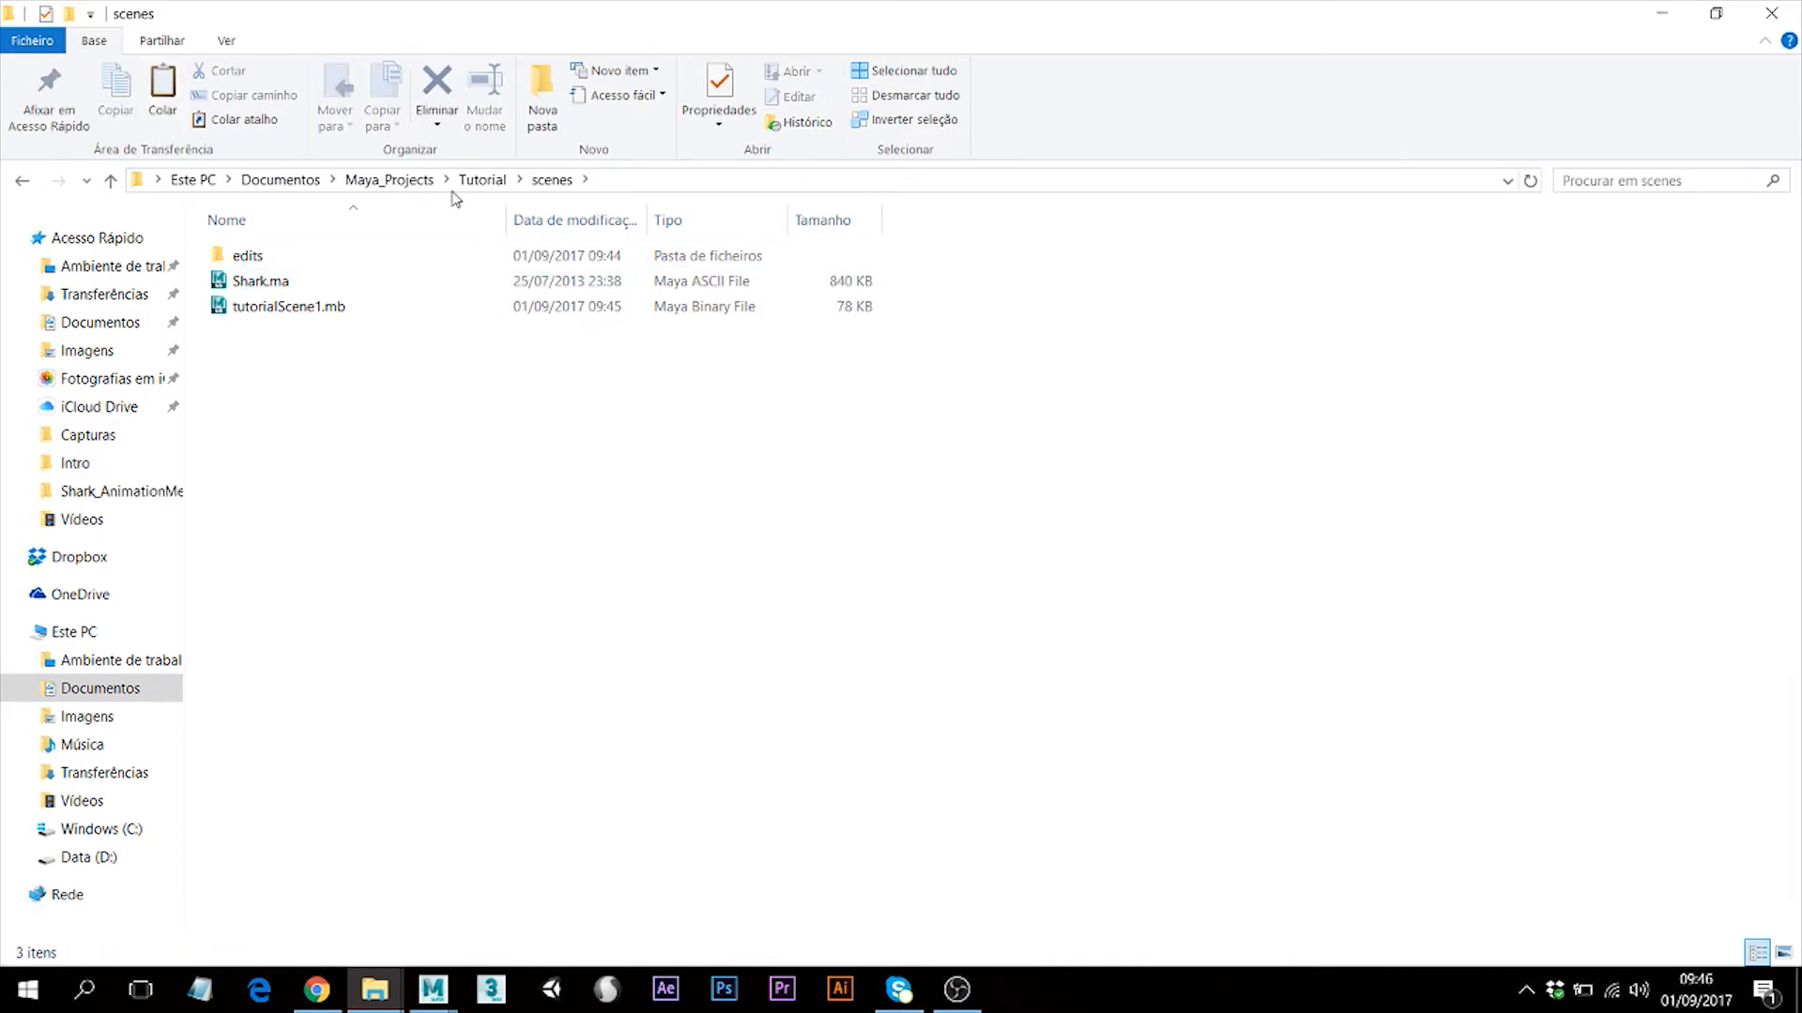
# Copy the six greatwhiteshark TGA images from the Texture folder inside Shark_AnimationMethods.
pyautogui.click(399, 181)
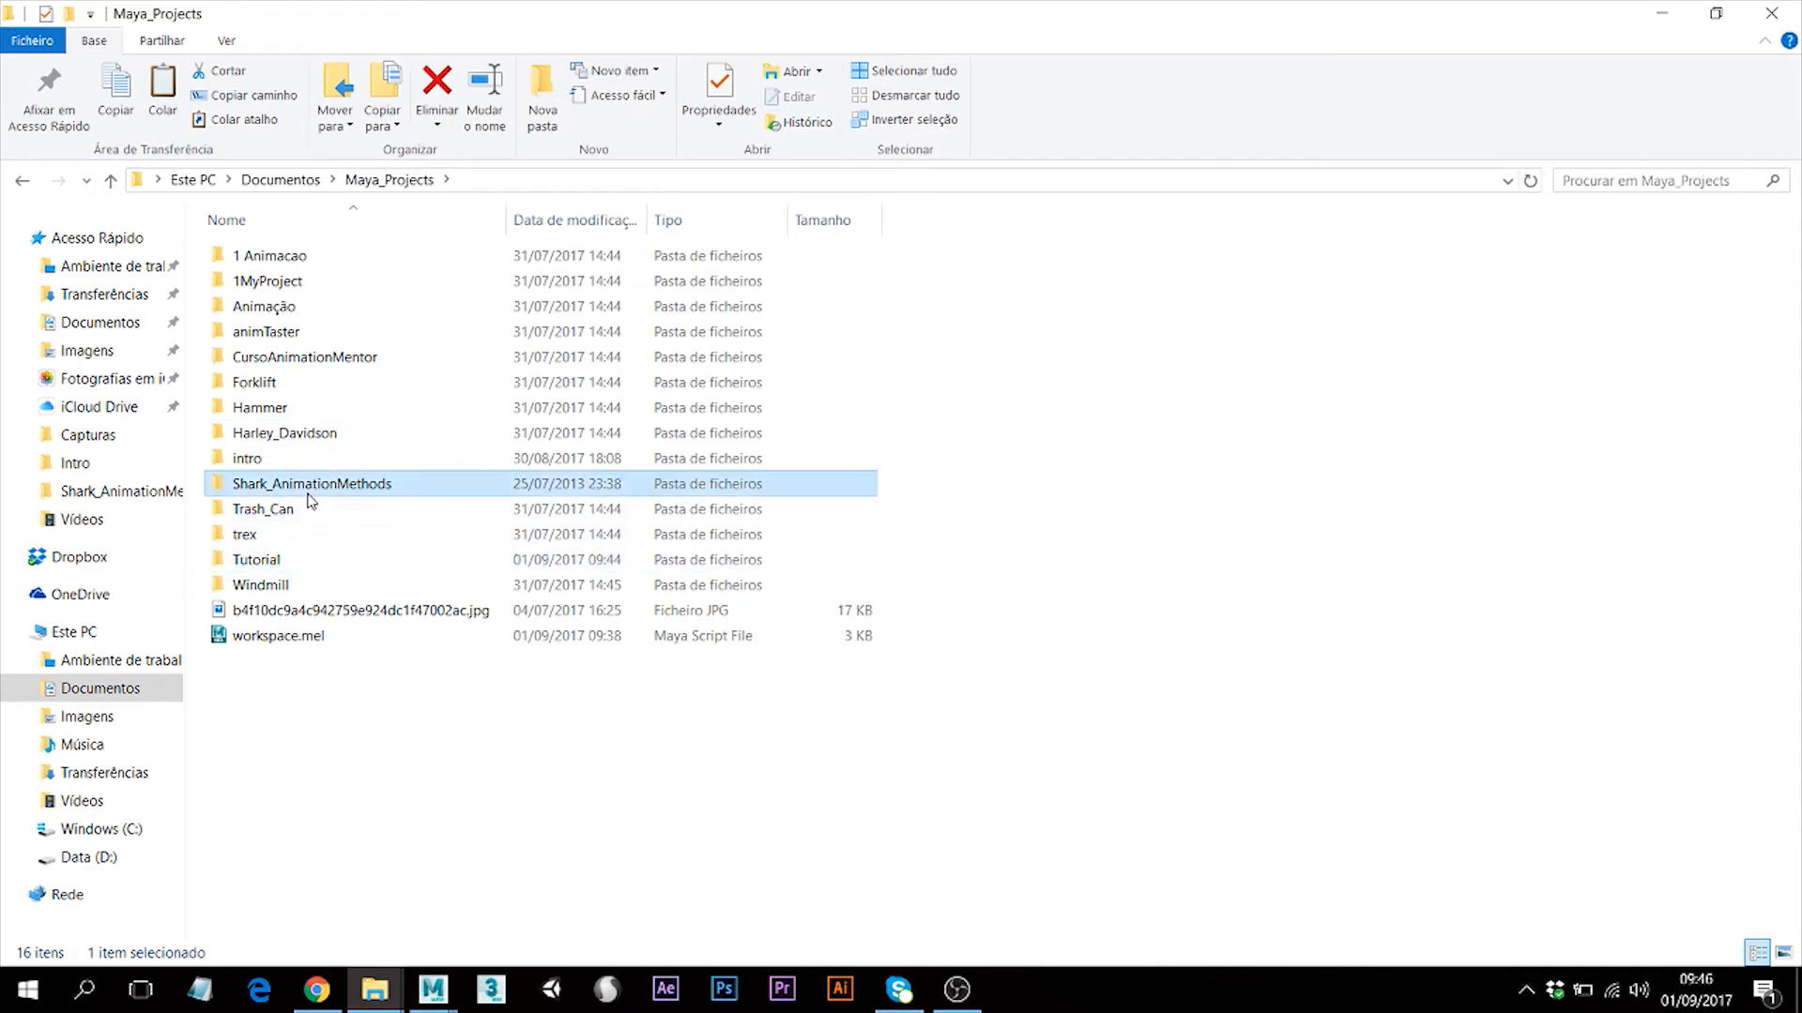
pyautogui.doubleClick(309, 486)
pyautogui.doubleClick(277, 269)
pyautogui.moveTo(1152, 412); pyautogui.dragTo(414, 280)
pyautogui.rightClick(414, 280)
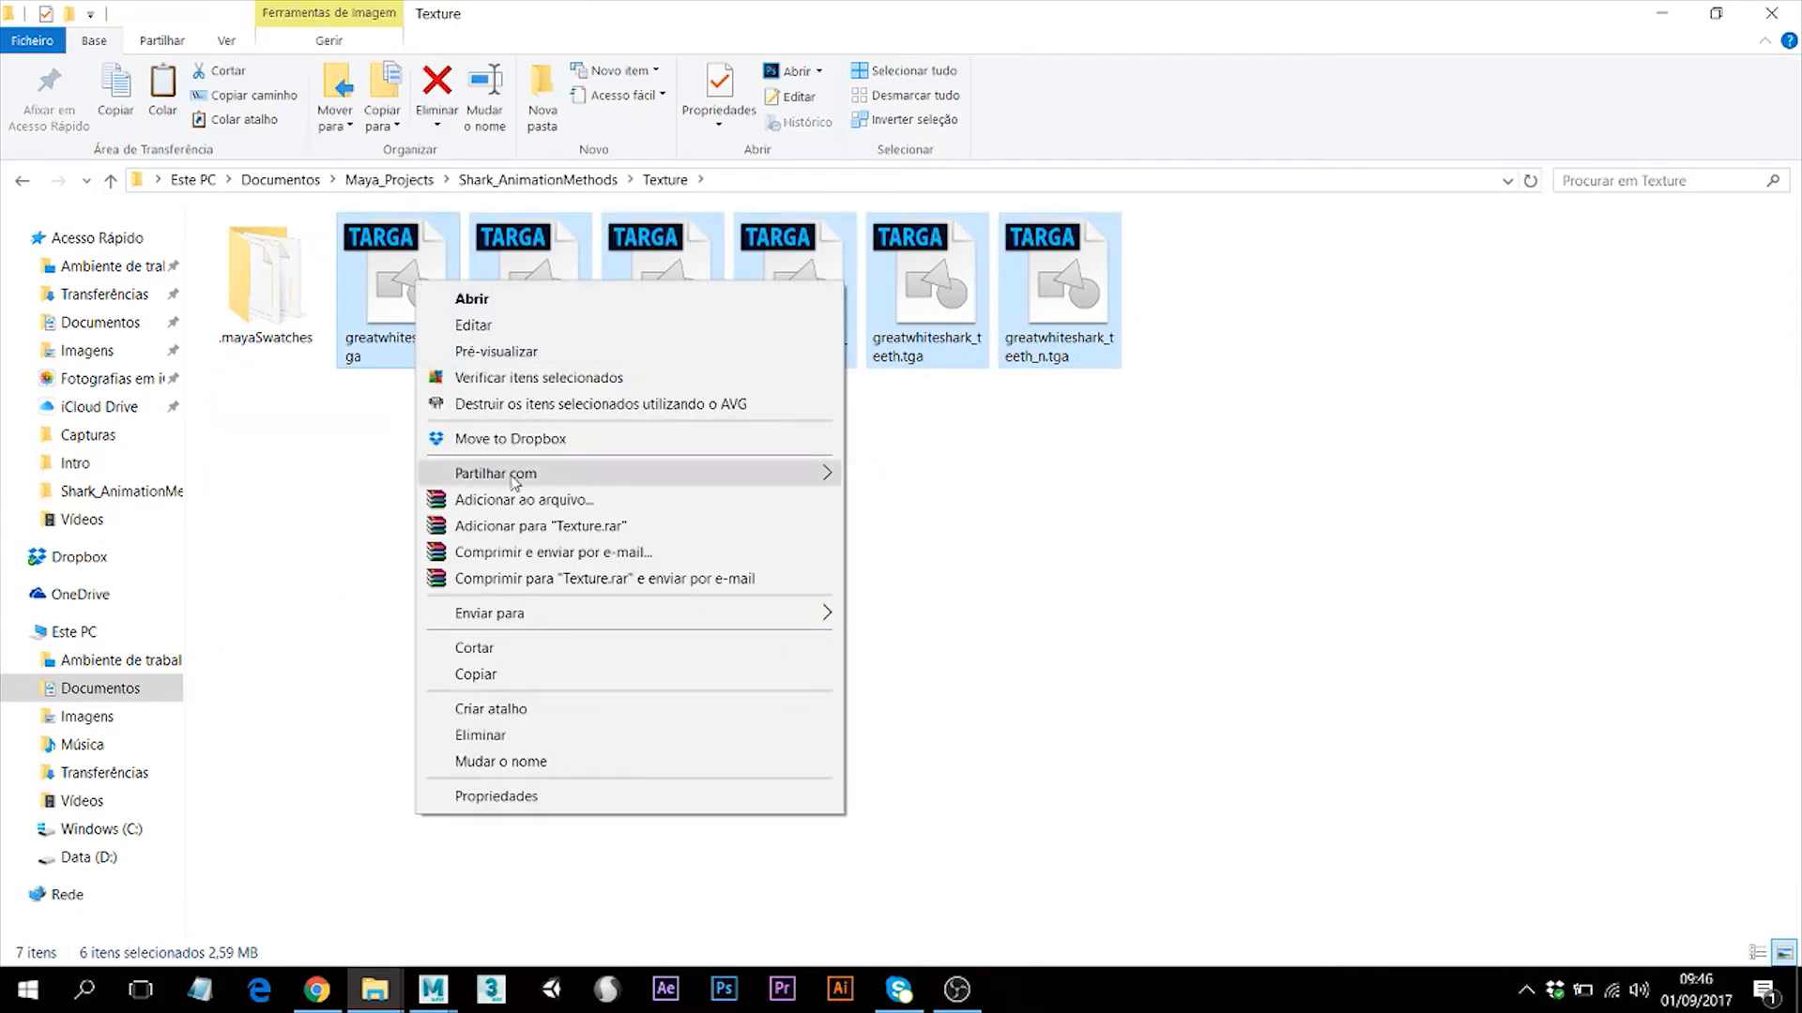
pyautogui.click(512, 674)
# Paste the copied texture images into the sourceimages folder of the Tutorial project.
pyautogui.click(538, 179)
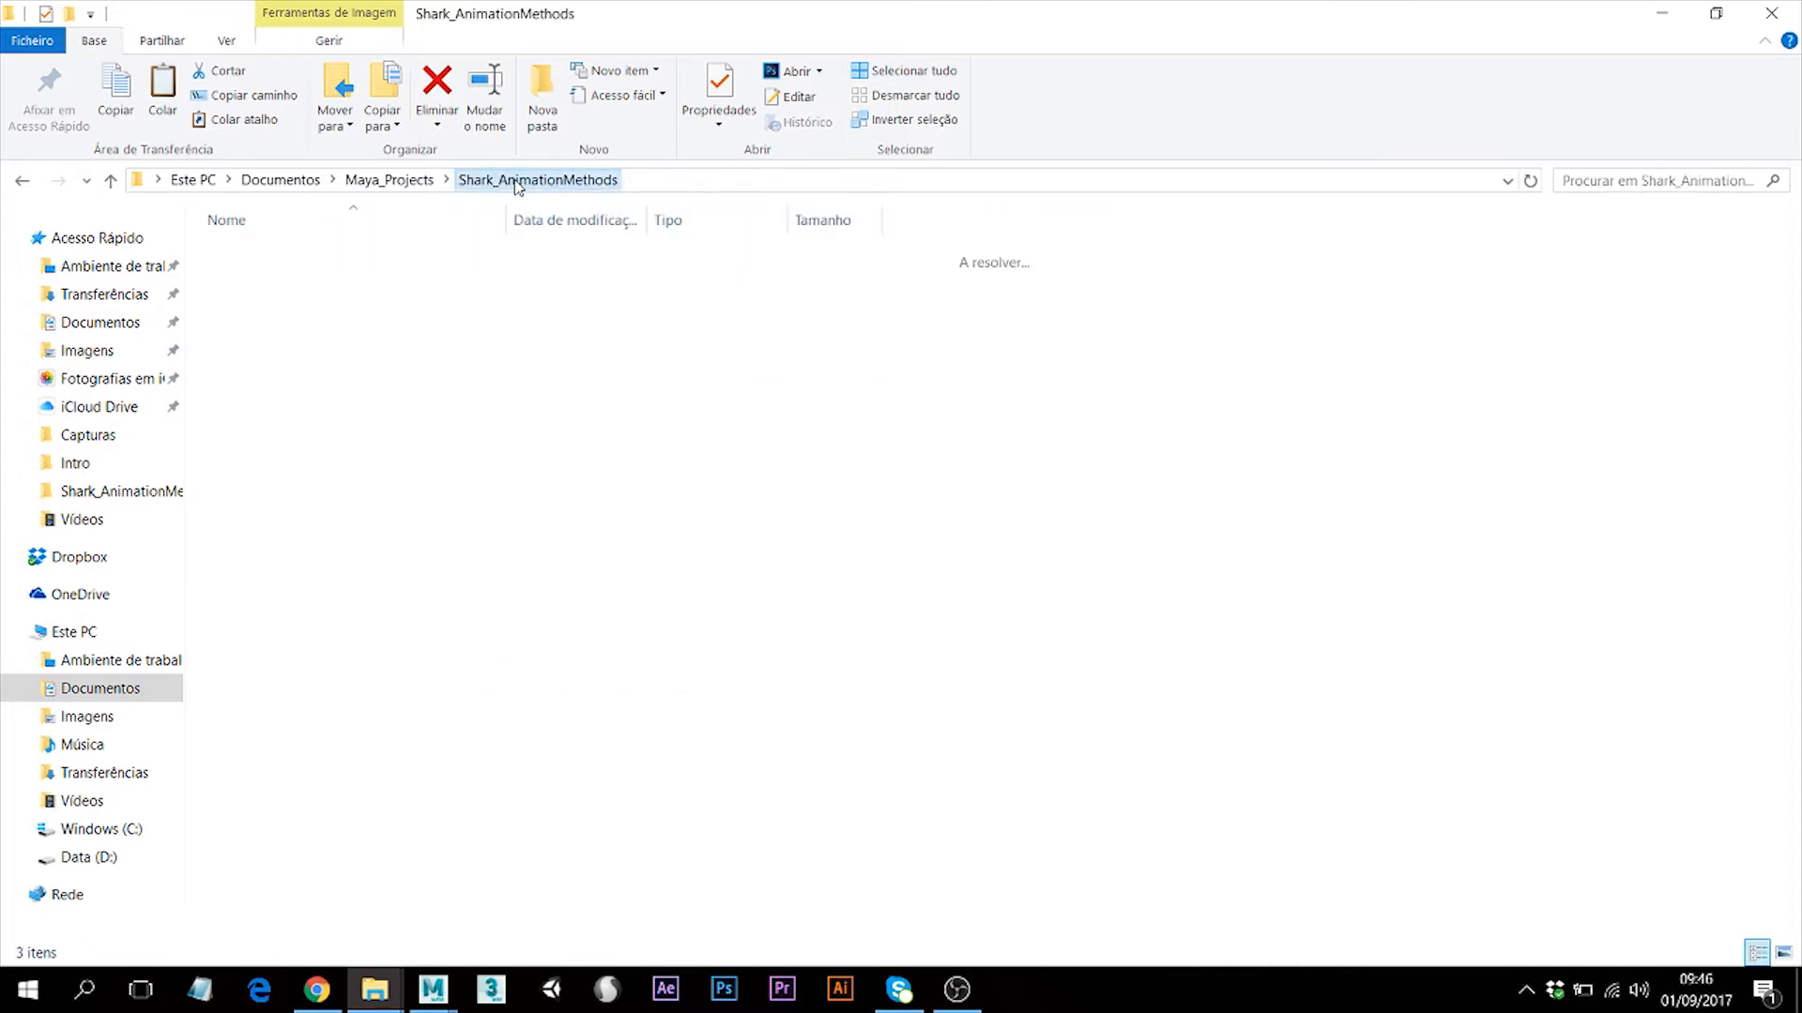
pyautogui.click(389, 179)
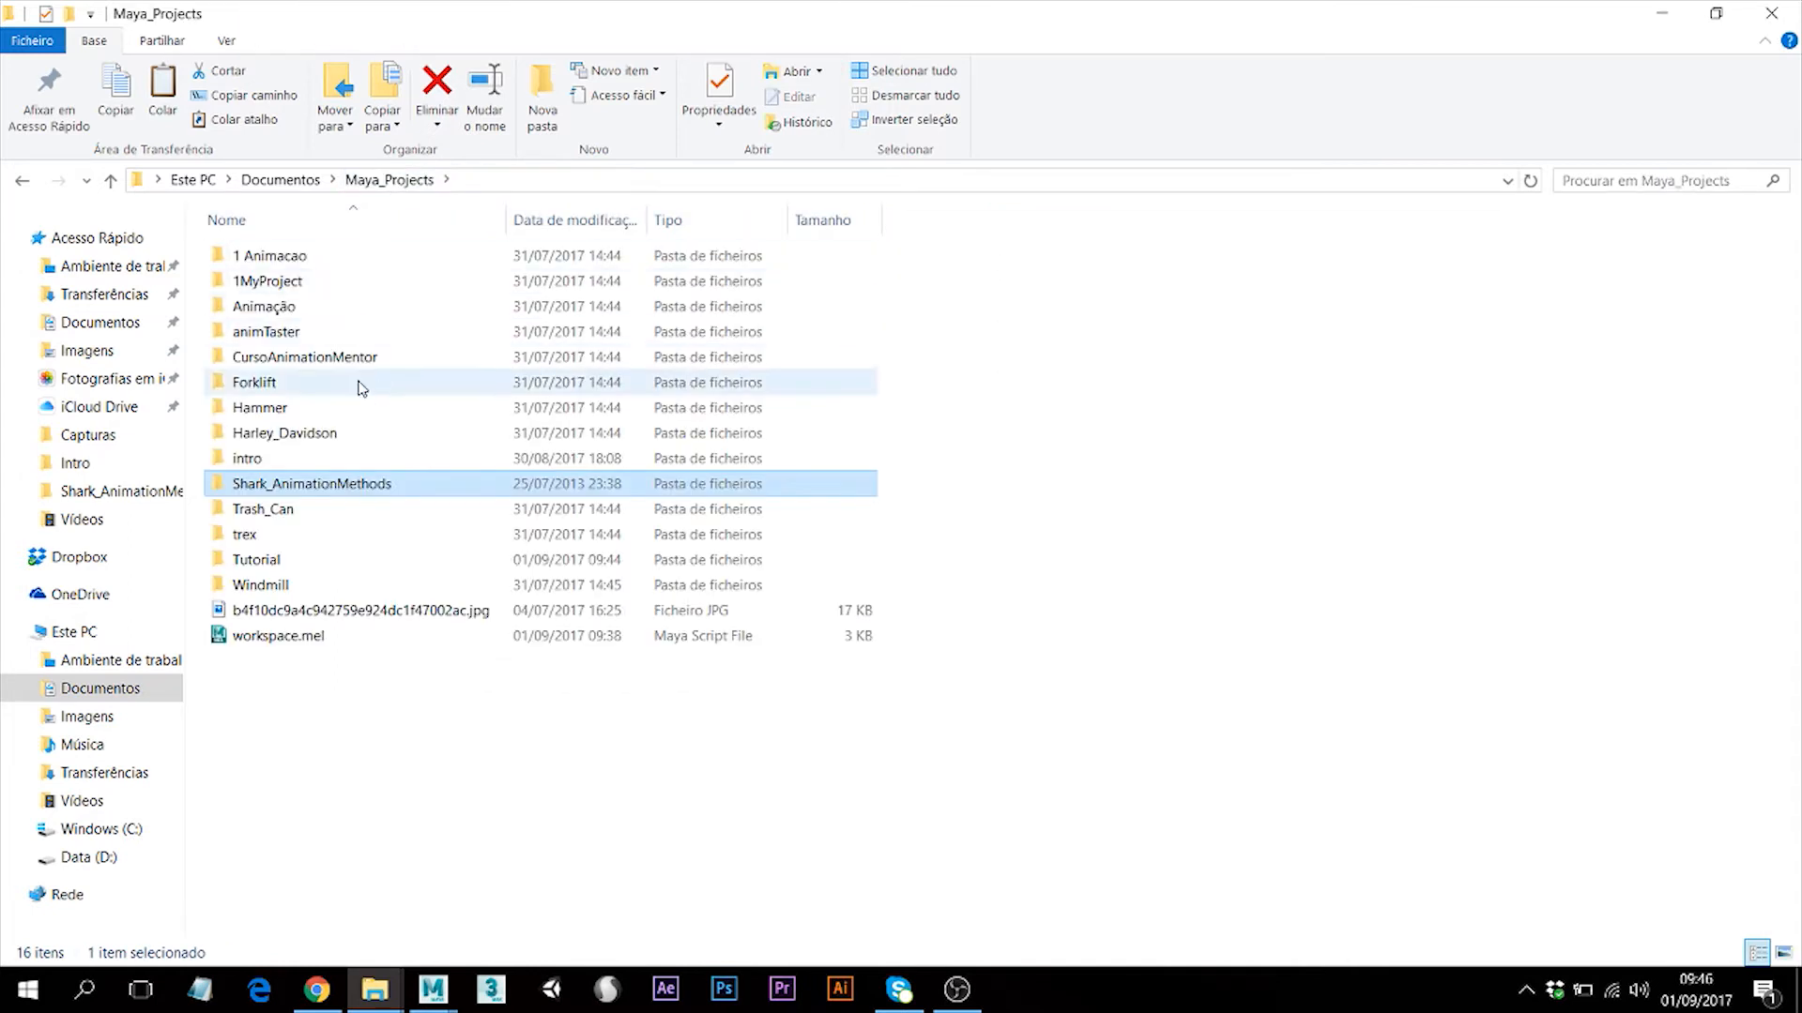
pyautogui.doubleClick(281, 561)
pyautogui.doubleClick(340, 561)
pyautogui.rightClick(650, 364)
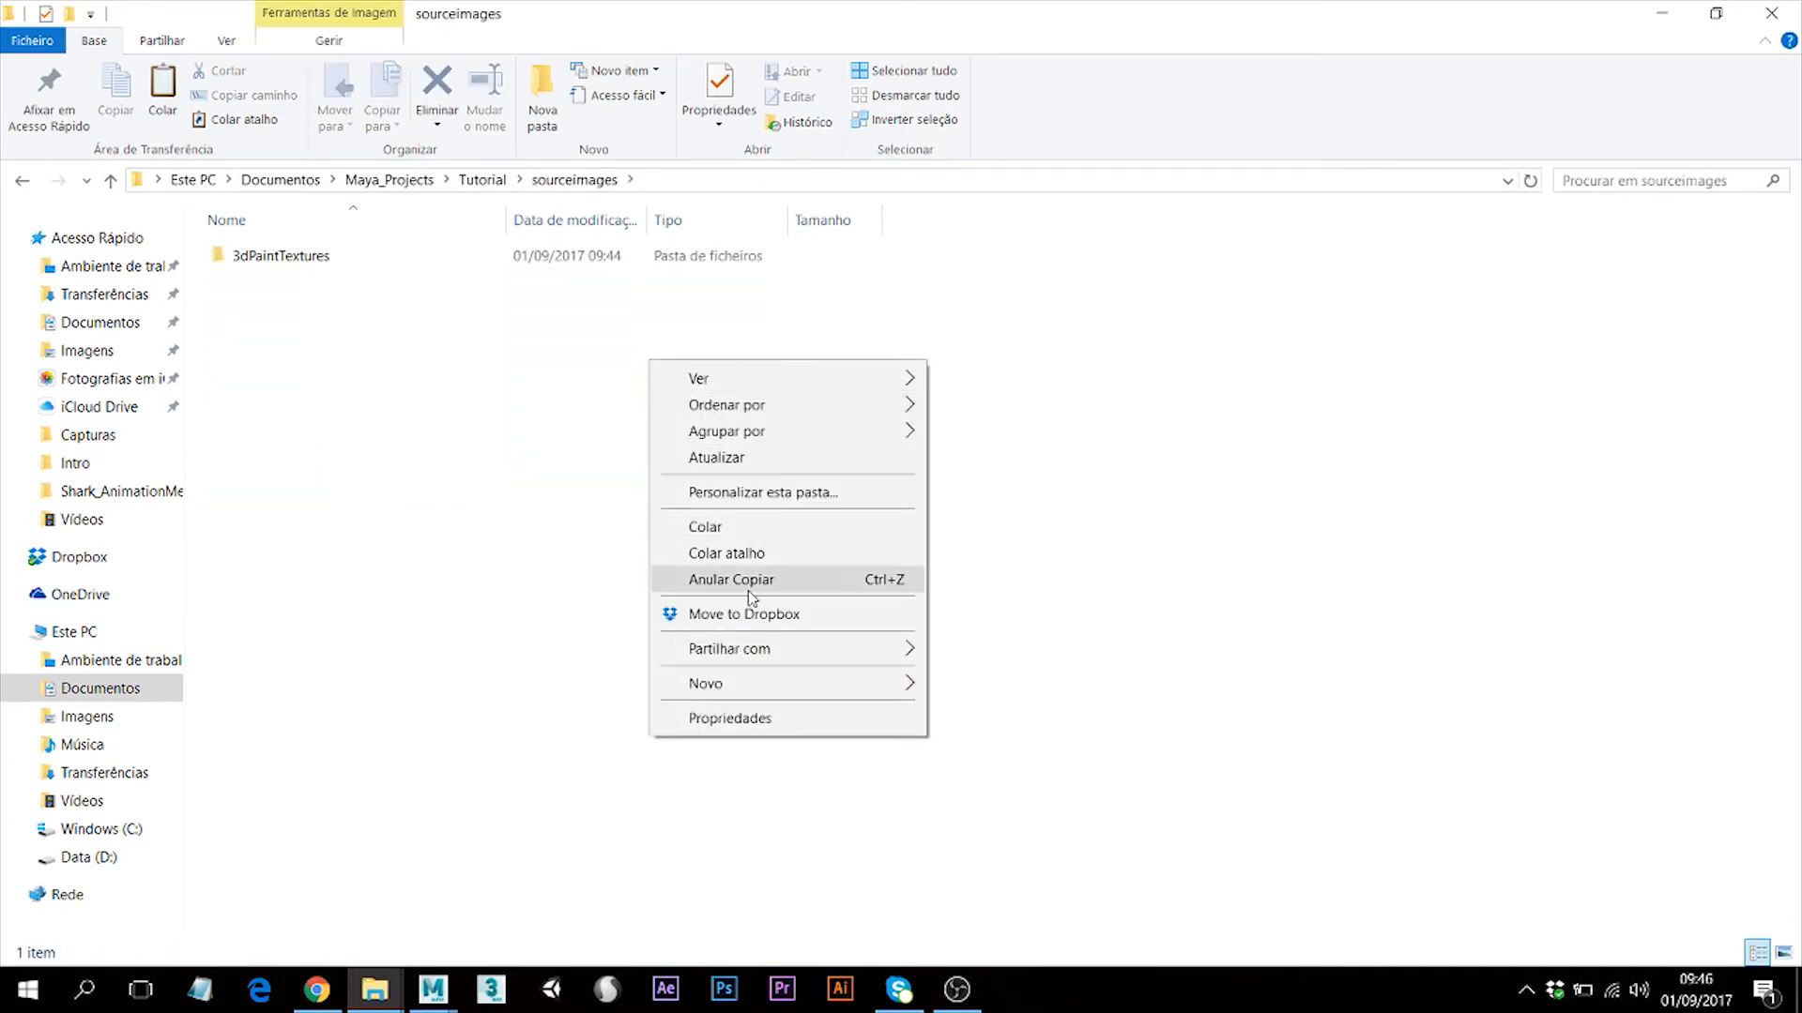
pyautogui.click(723, 526)
pyautogui.click(540, 536)
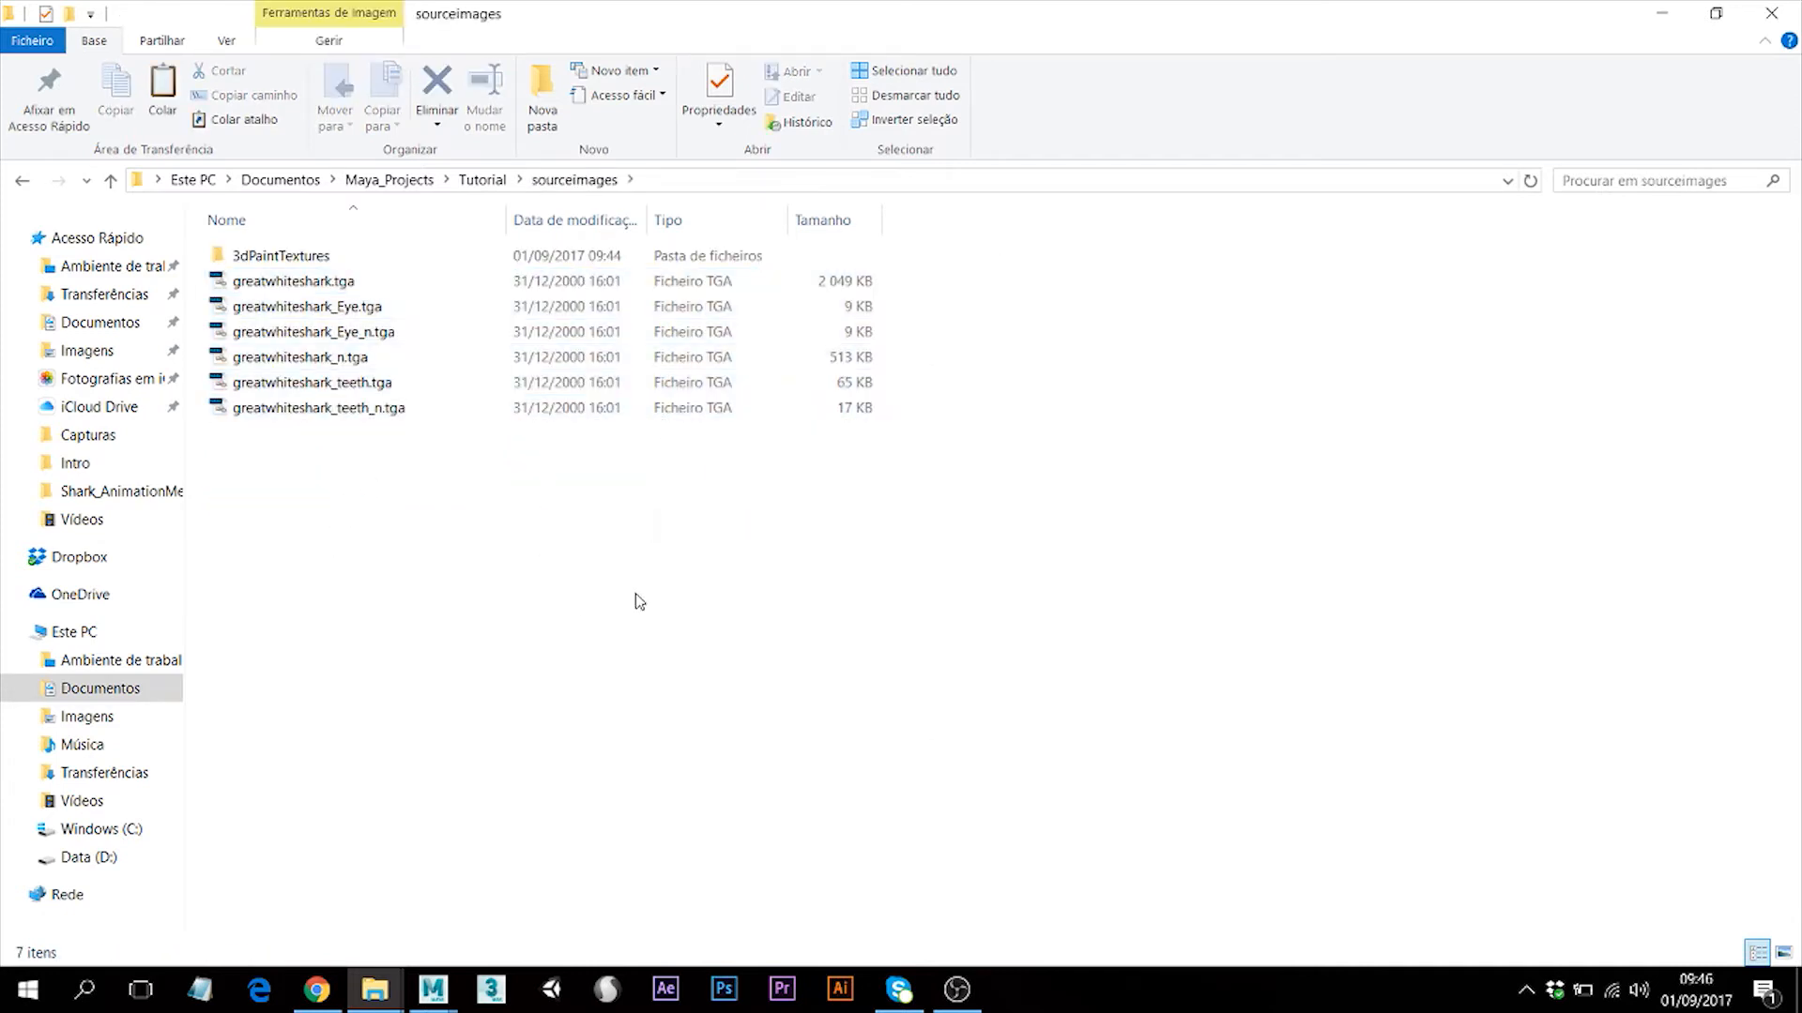
# Switch to Maya and open Shark.ma from the Tutorial project's scenes folder.
pyautogui.moveTo(441, 981)
pyautogui.click(549, 886)
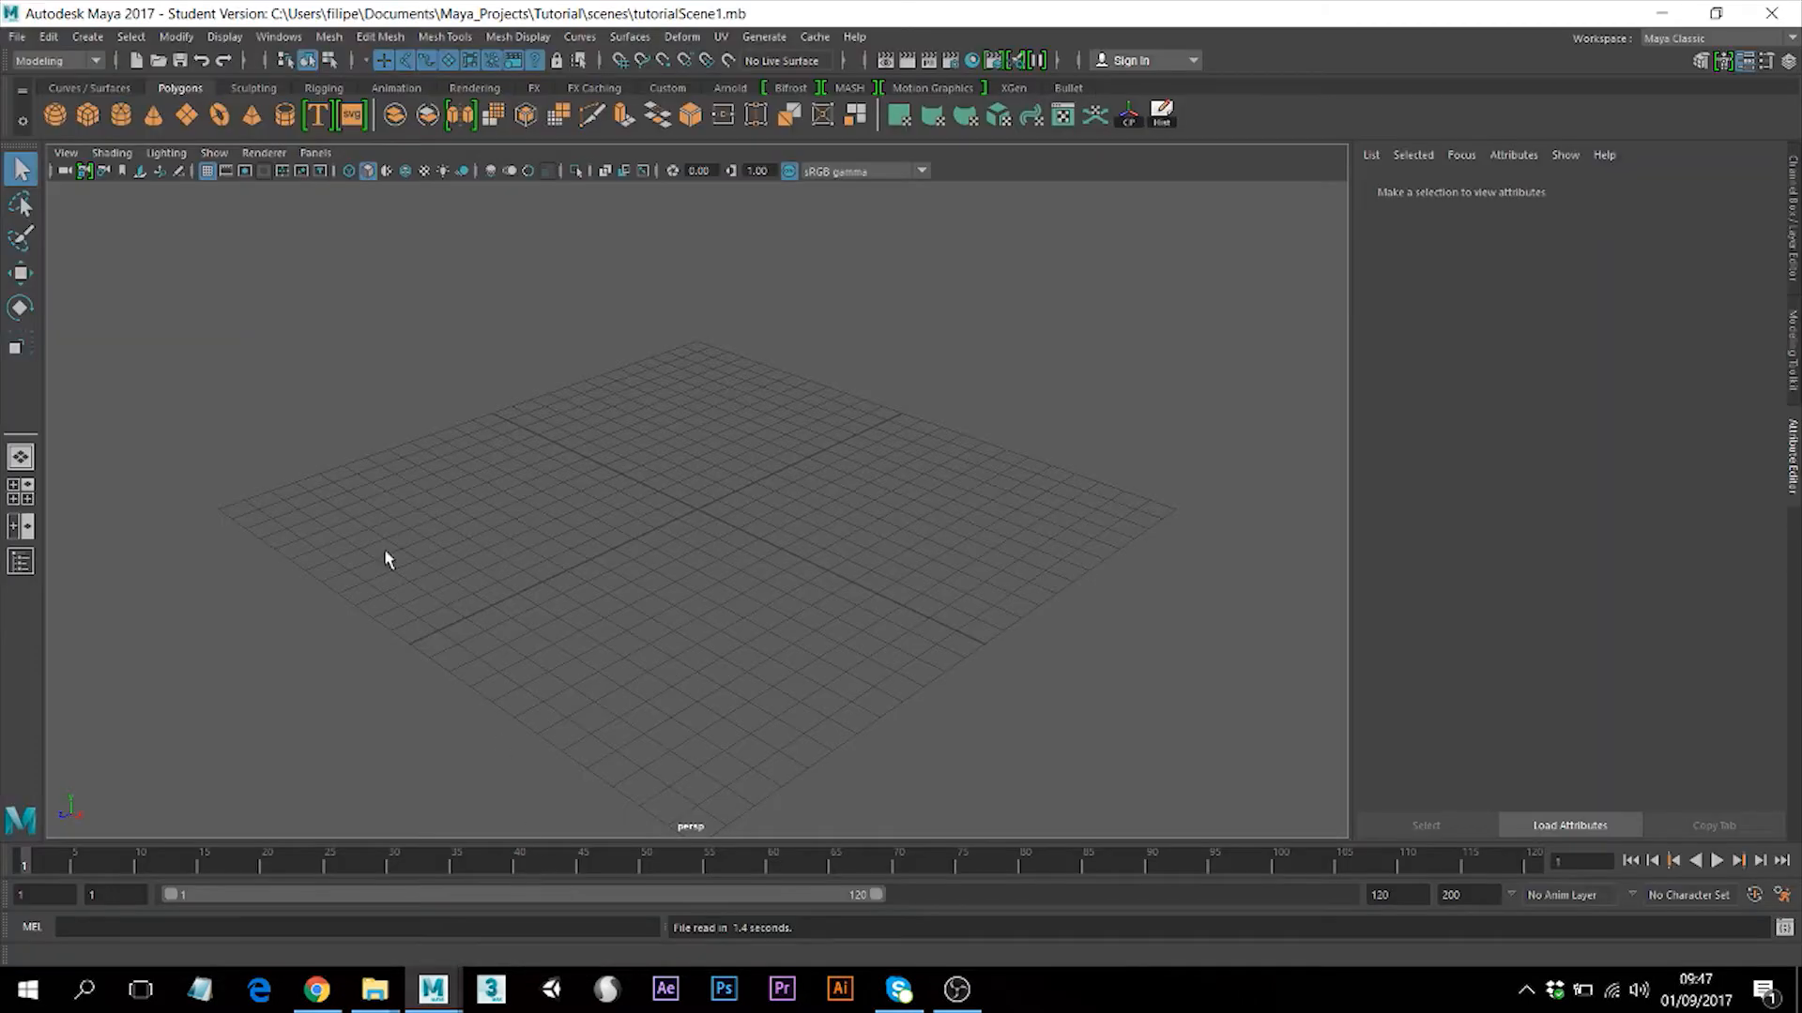
pyautogui.click(18, 38)
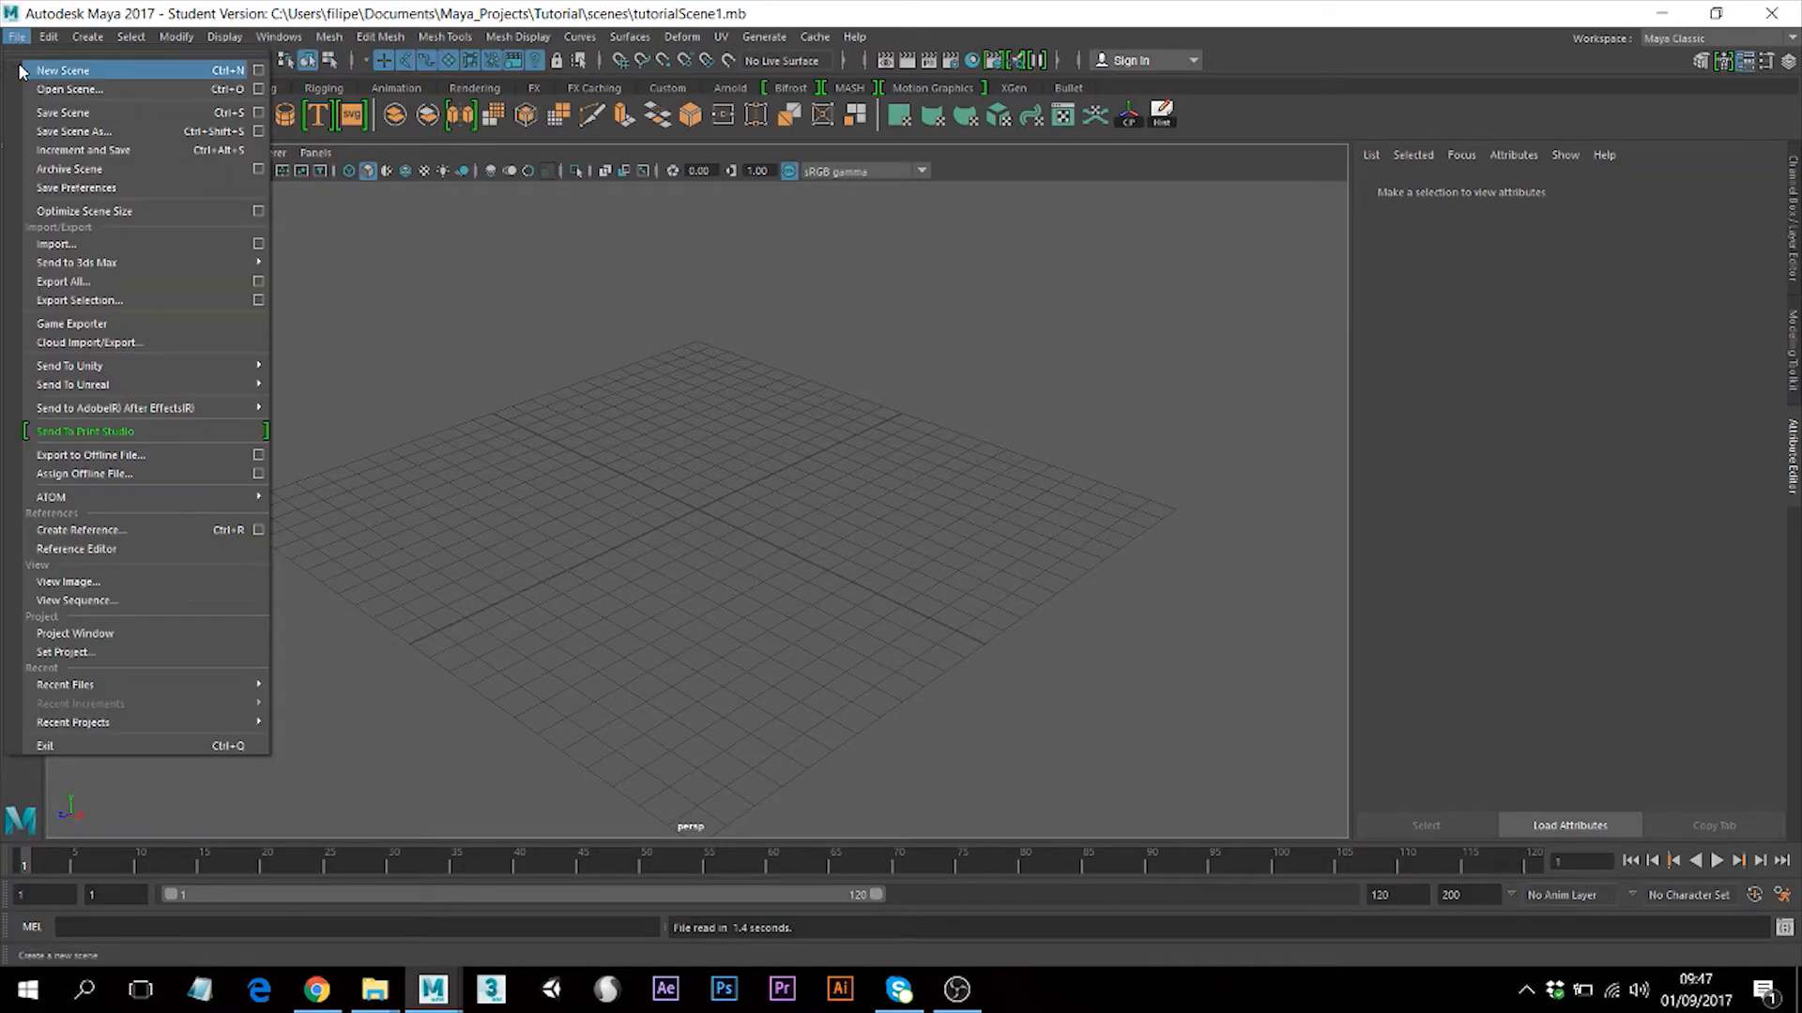
pyautogui.click(56, 91)
pyautogui.click(409, 361)
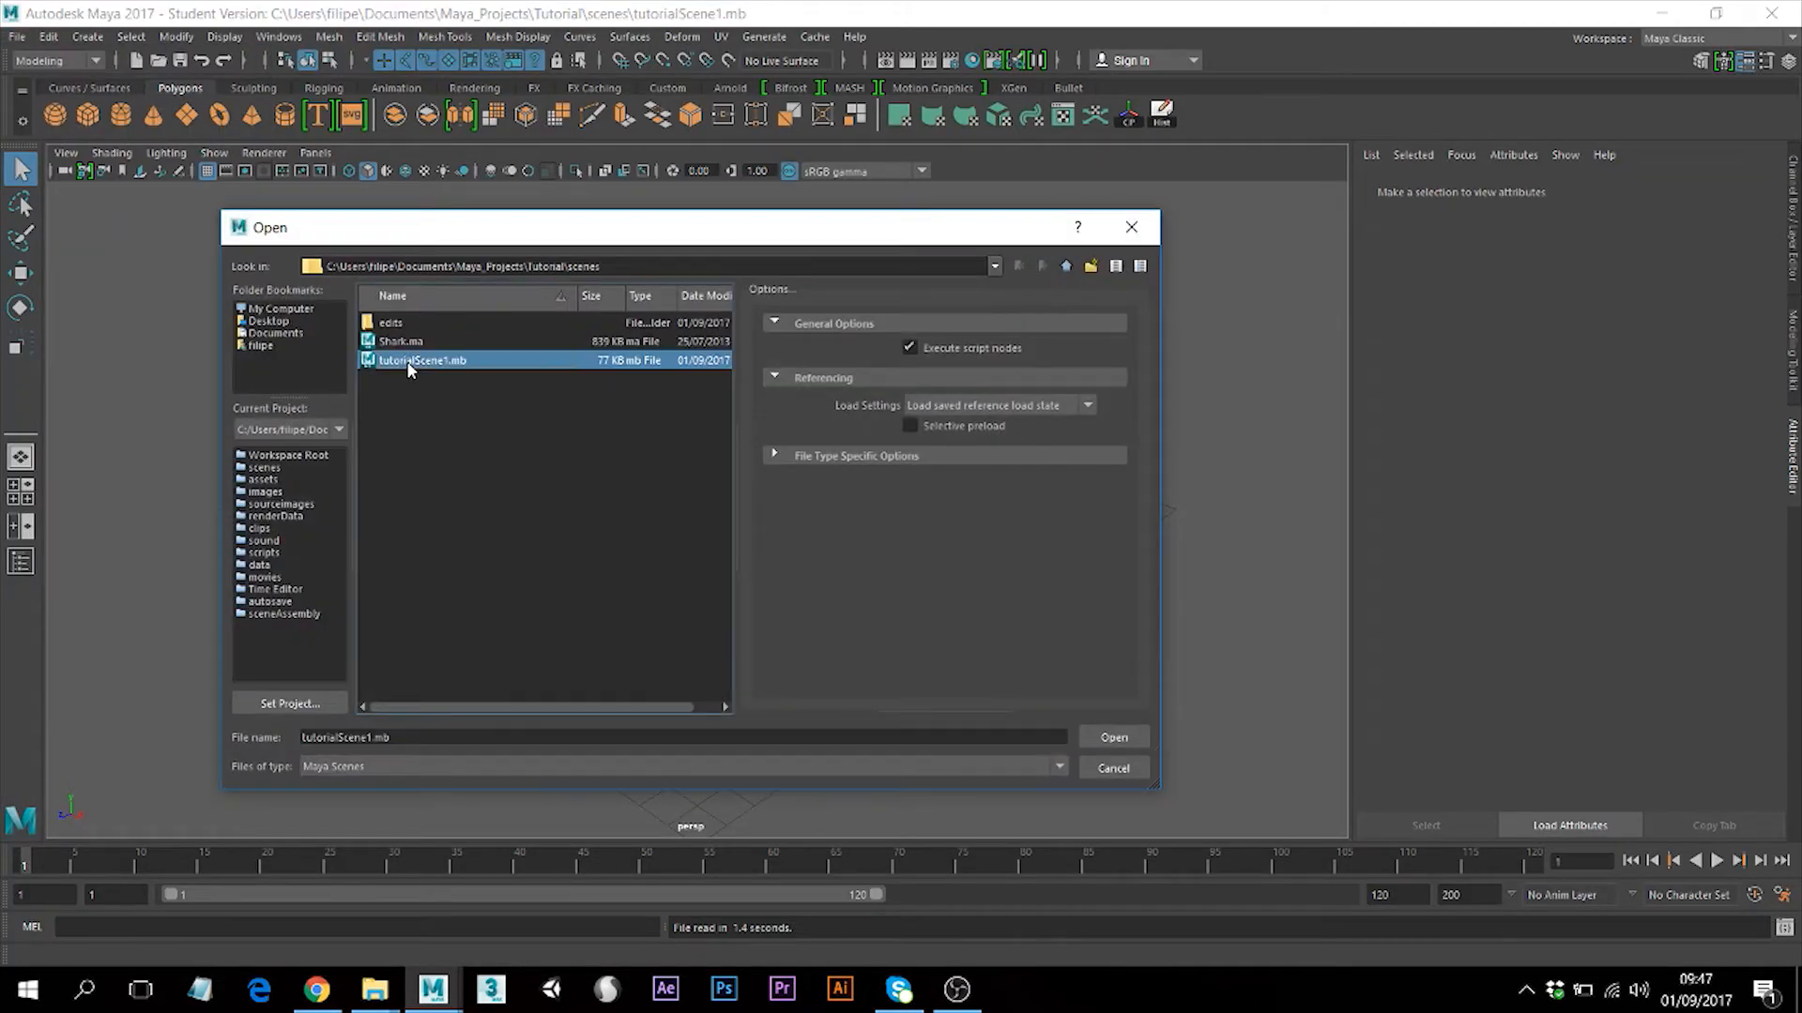
pyautogui.click(406, 345)
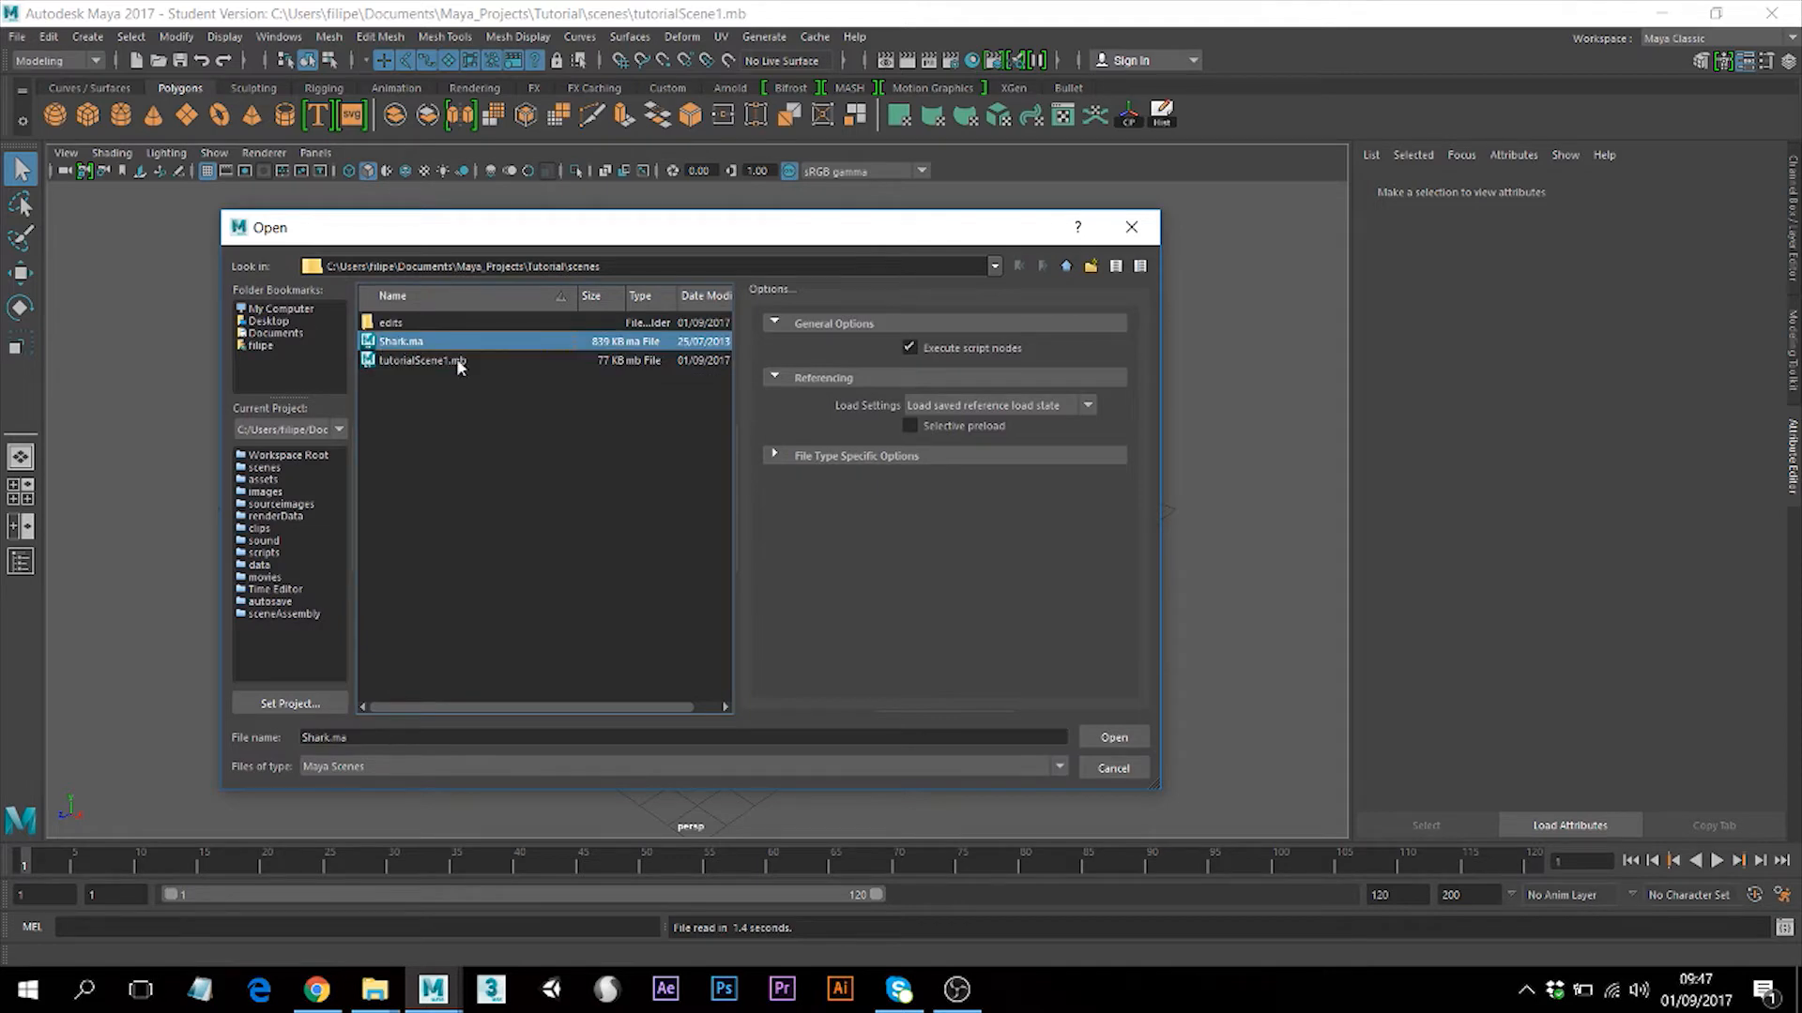
pyautogui.click(1107, 740)
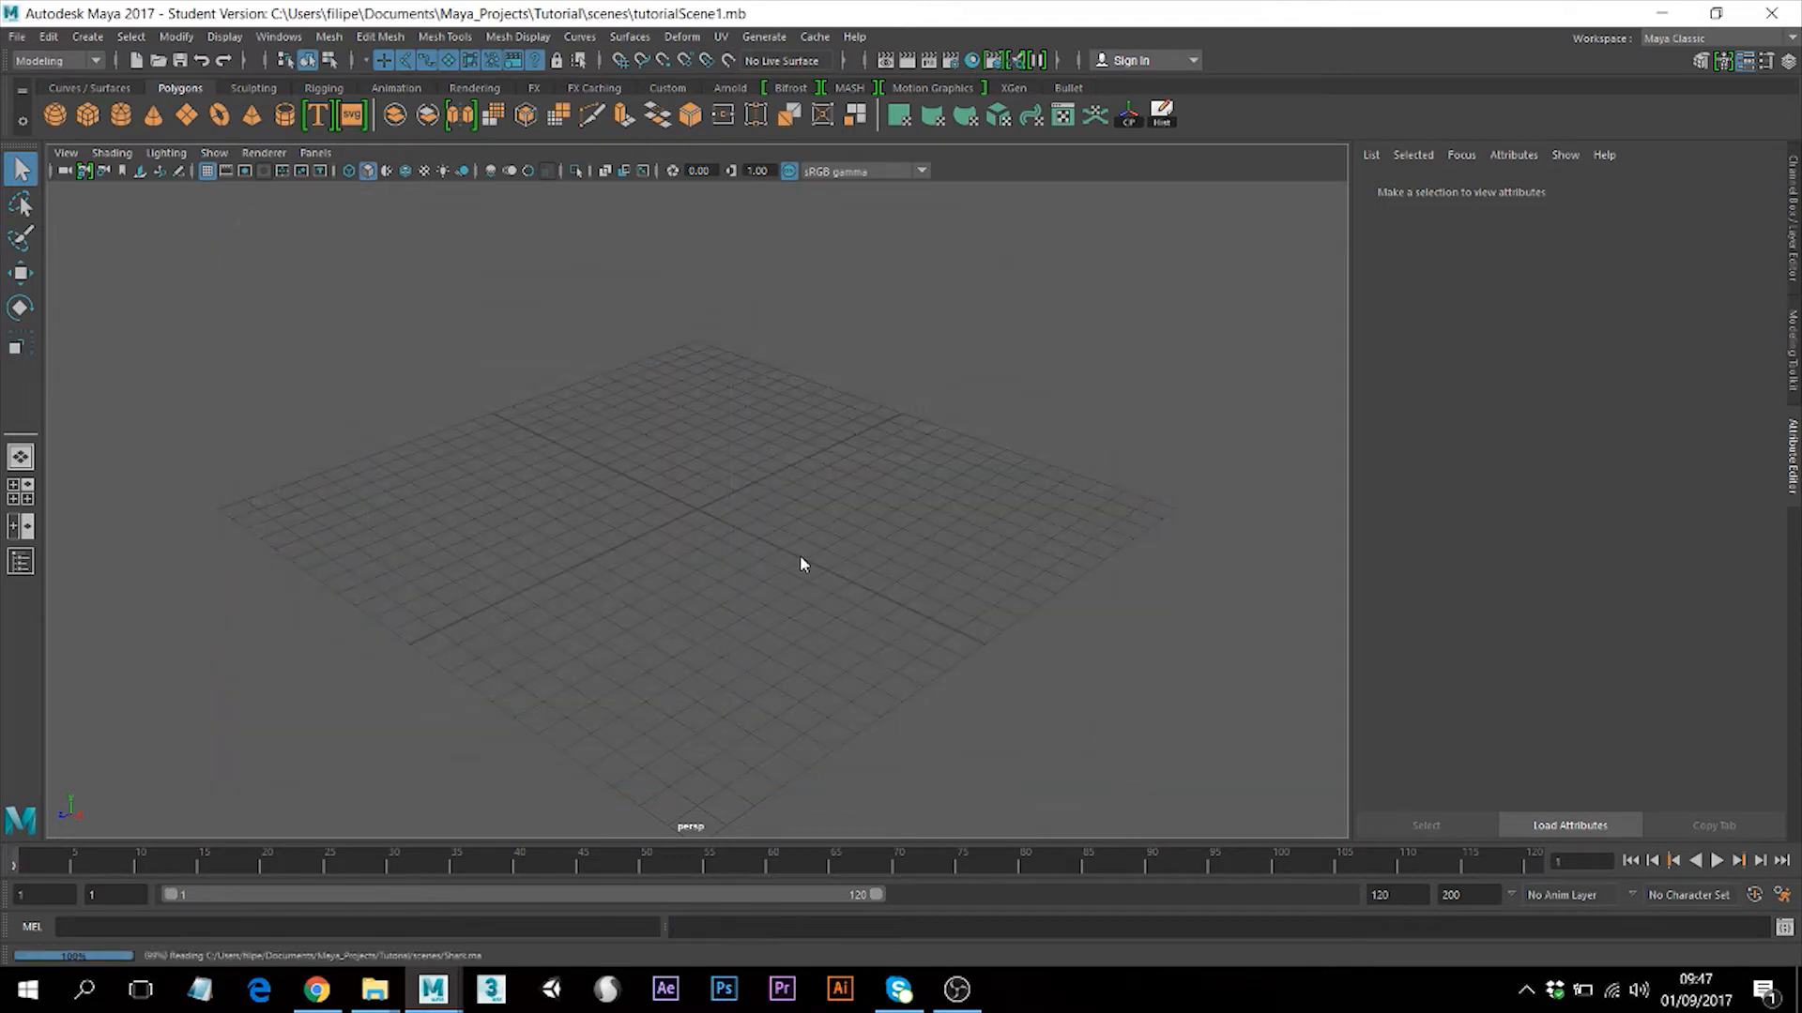
pyautogui.click(787, 531)
# Change the viewport to the perspective camera to show the shark in 3D.
pyautogui.keyDown('alt'); pyautogui.click(679, 615); pyautogui.keyUp('alt')
pyautogui.press('space')
pyautogui.moveTo(732, 574); pyautogui.dragTo(830, 549)
pyautogui.click(966, 551)
# Examine the textured shark model from several angles and distances.
pyautogui.scroll(3, 966, 551)
pyautogui.keyDown('alt'); pyautogui.moveTo(829, 550); pyautogui.dragTo(928, 545, button='right'); pyautogui.keyUp('alt')
pyautogui.keyDown('alt'); pyautogui.moveTo(927, 538); pyautogui.dragTo(804, 528); pyautogui.keyUp('alt')
pyautogui.scroll(-3, 806, 559)
pyautogui.scroll(-2, 816, 525)
pyautogui.keyDown('alt'); pyautogui.moveTo(830, 524); pyautogui.dragTo(757, 516, button='middle'); pyautogui.keyUp('alt')
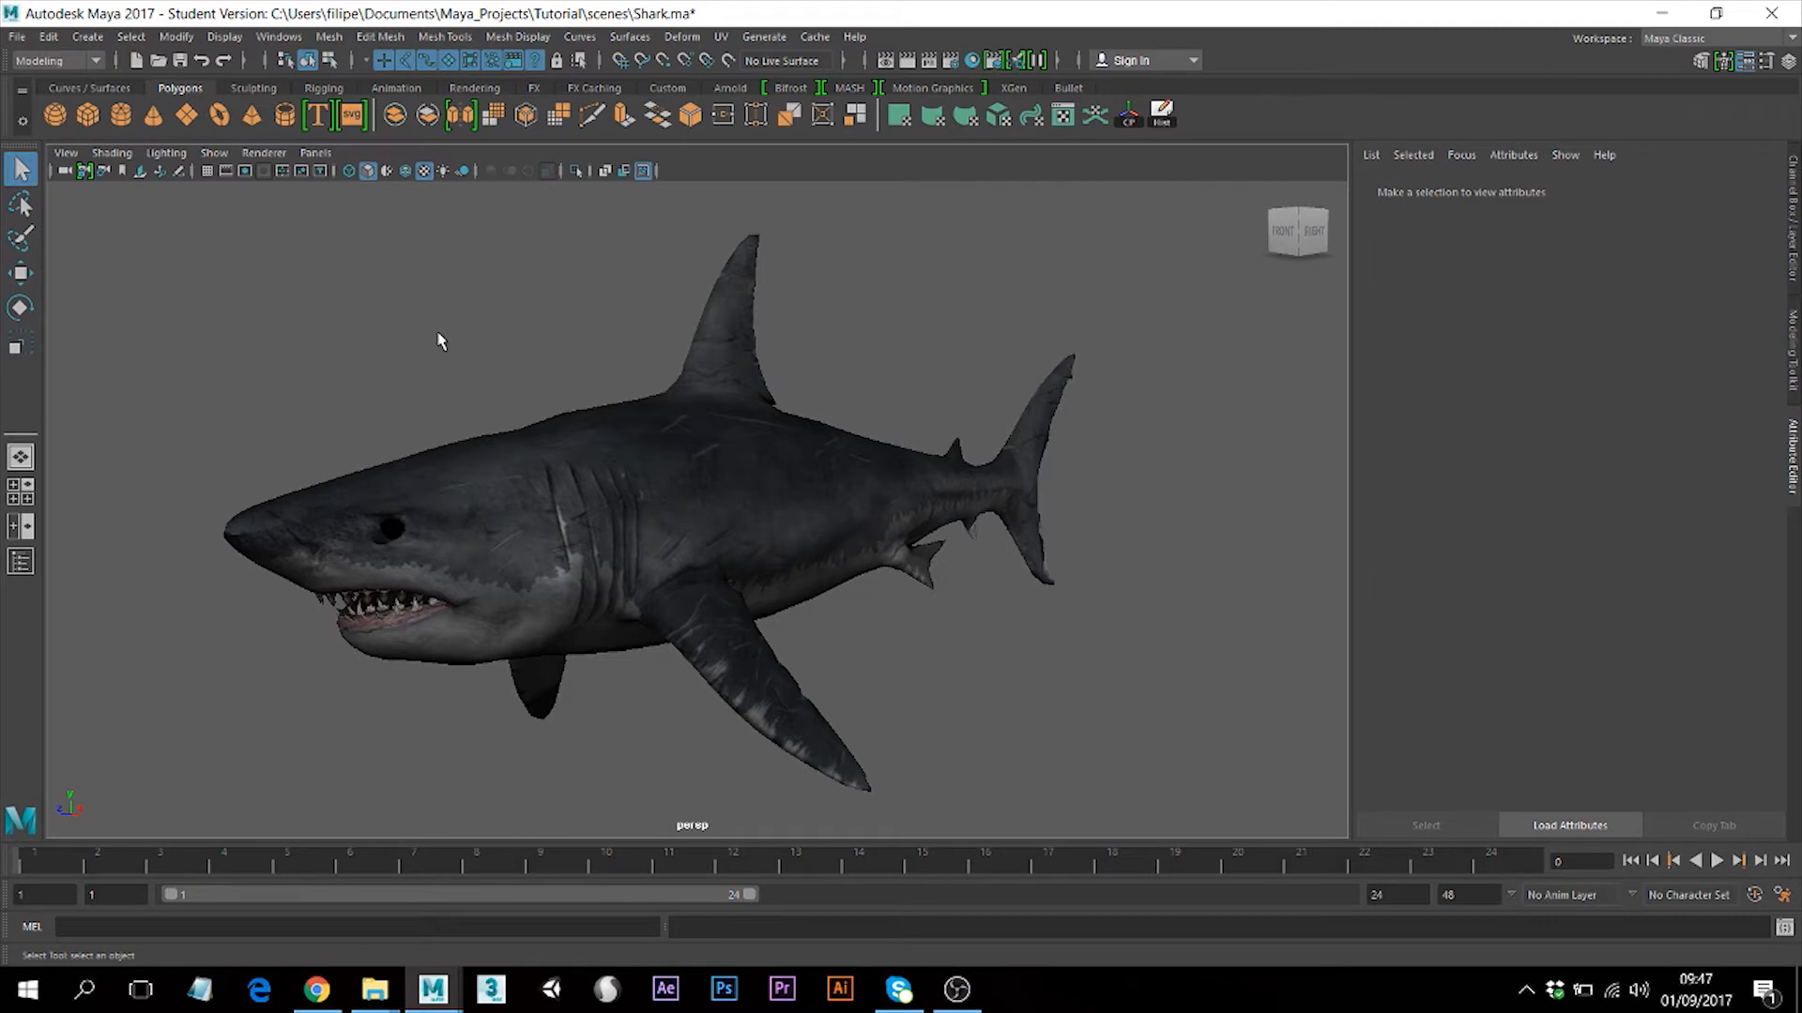
pyautogui.moveTo(673, 452)
pyautogui.keyDown('alt'); pyautogui.mouseDown()
pyautogui.moveTo(632, 495)
pyautogui.moveTo(780, 503)
pyautogui.moveTo(797, 484)
pyautogui.moveTo(648, 482)
pyautogui.moveTo(672, 478)
pyautogui.mouseUp(); pyautogui.keyUp('alt')
pyautogui.scroll(2, 667, 475)
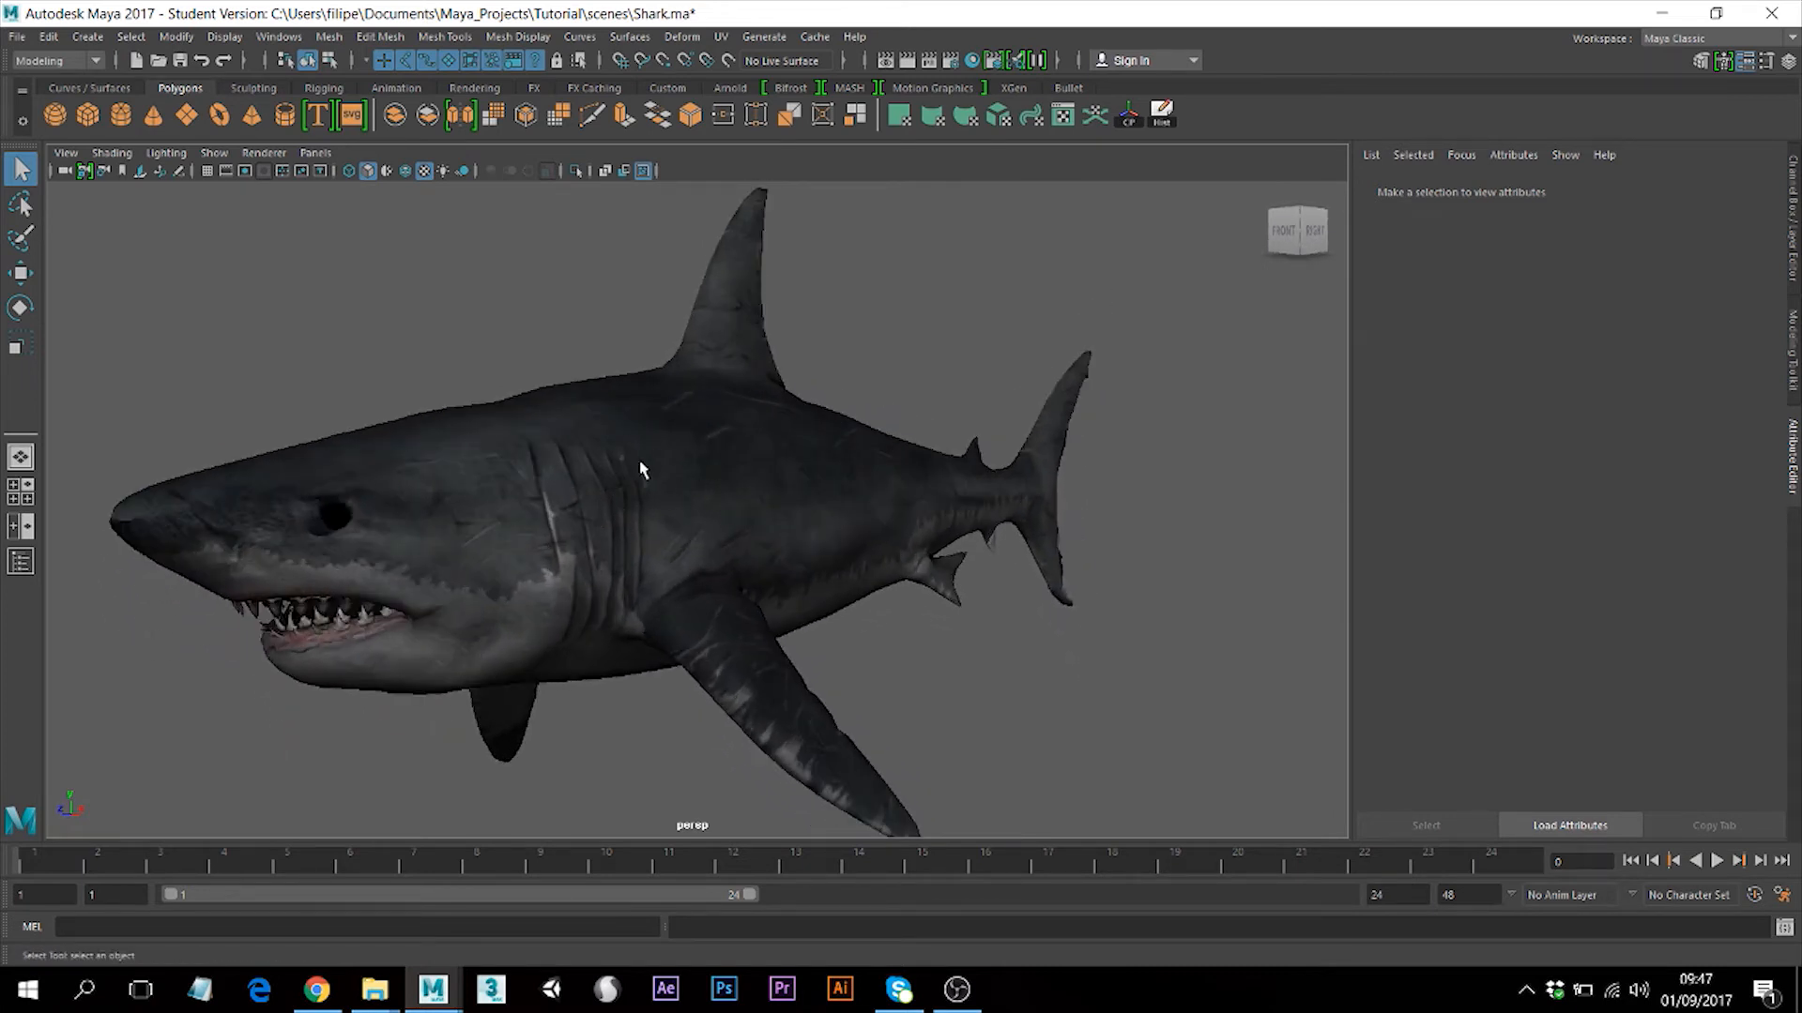
pyautogui.click(727, 499)
pyautogui.keyDown('alt'); pyautogui.moveTo(516, 495); pyautogui.dragTo(714, 483); pyautogui.keyUp('alt')
pyautogui.click(579, 420)
pyautogui.keyDown('alt'); pyautogui.moveTo(817, 511); pyautogui.dragTo(620, 507); pyautogui.keyUp('alt')
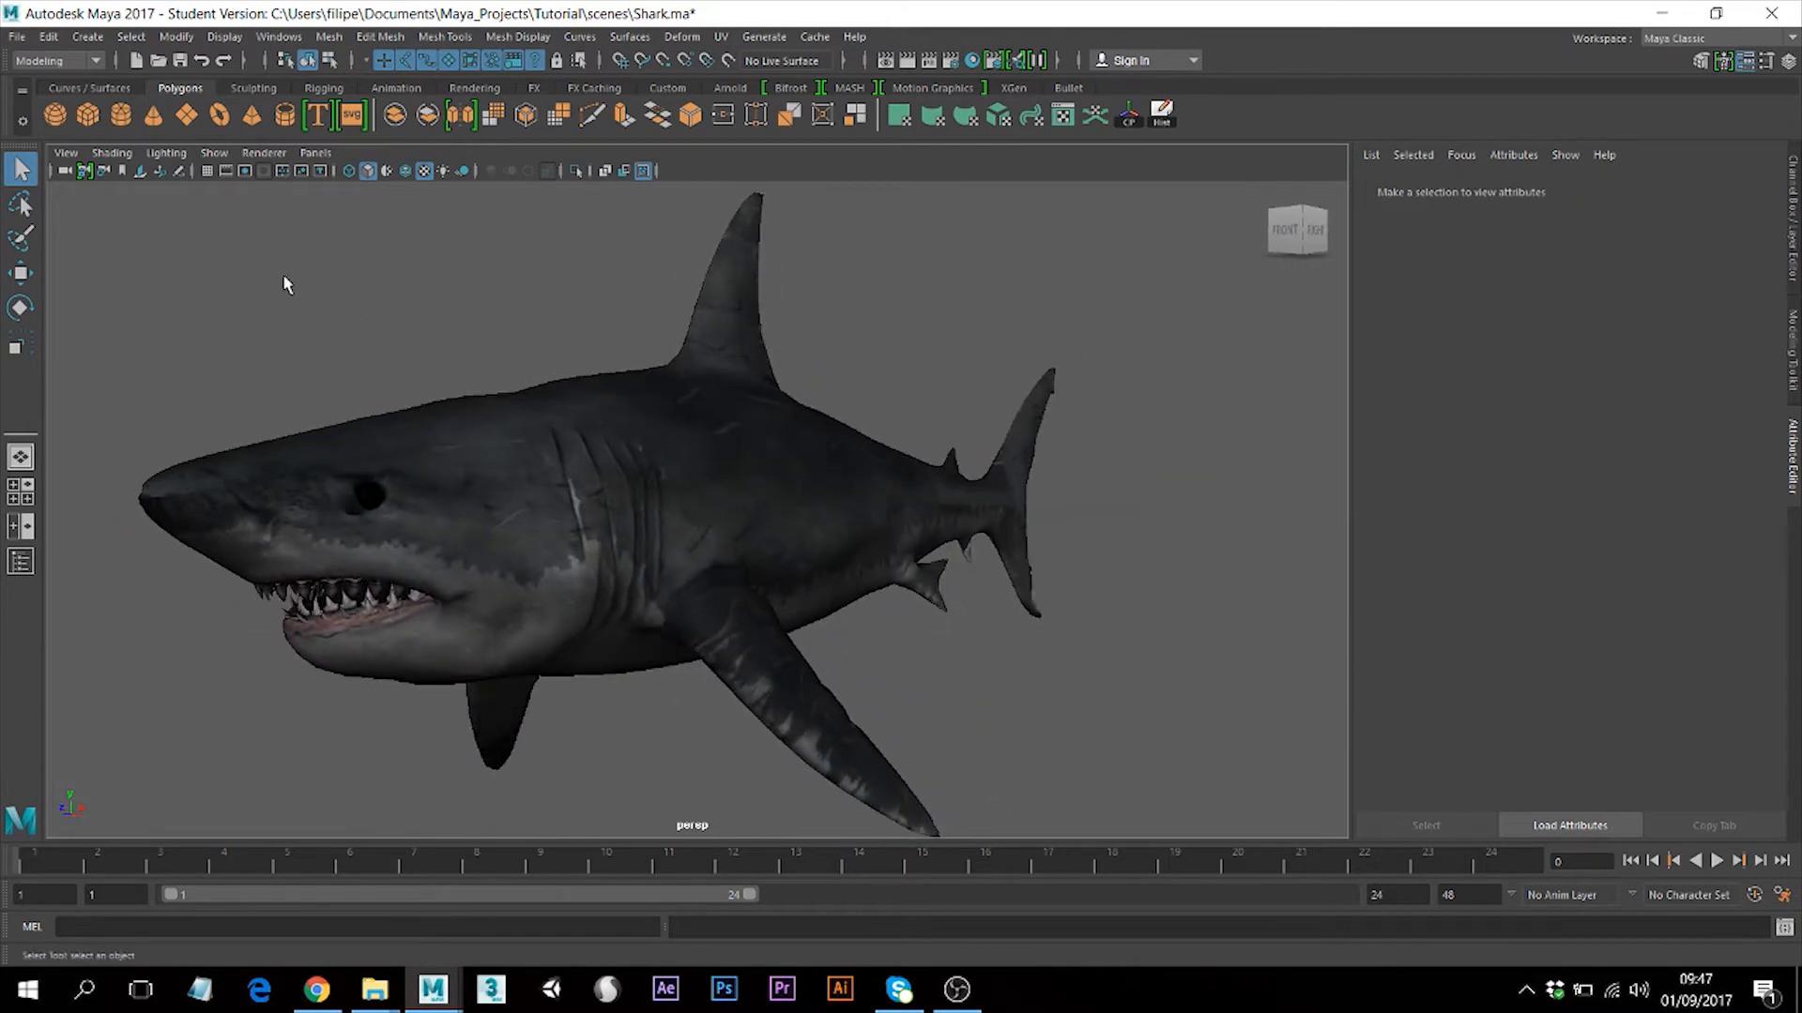
# Set the current project to the parent Maya_Projects folder instead of Tutorial.
pyautogui.click(17, 37)
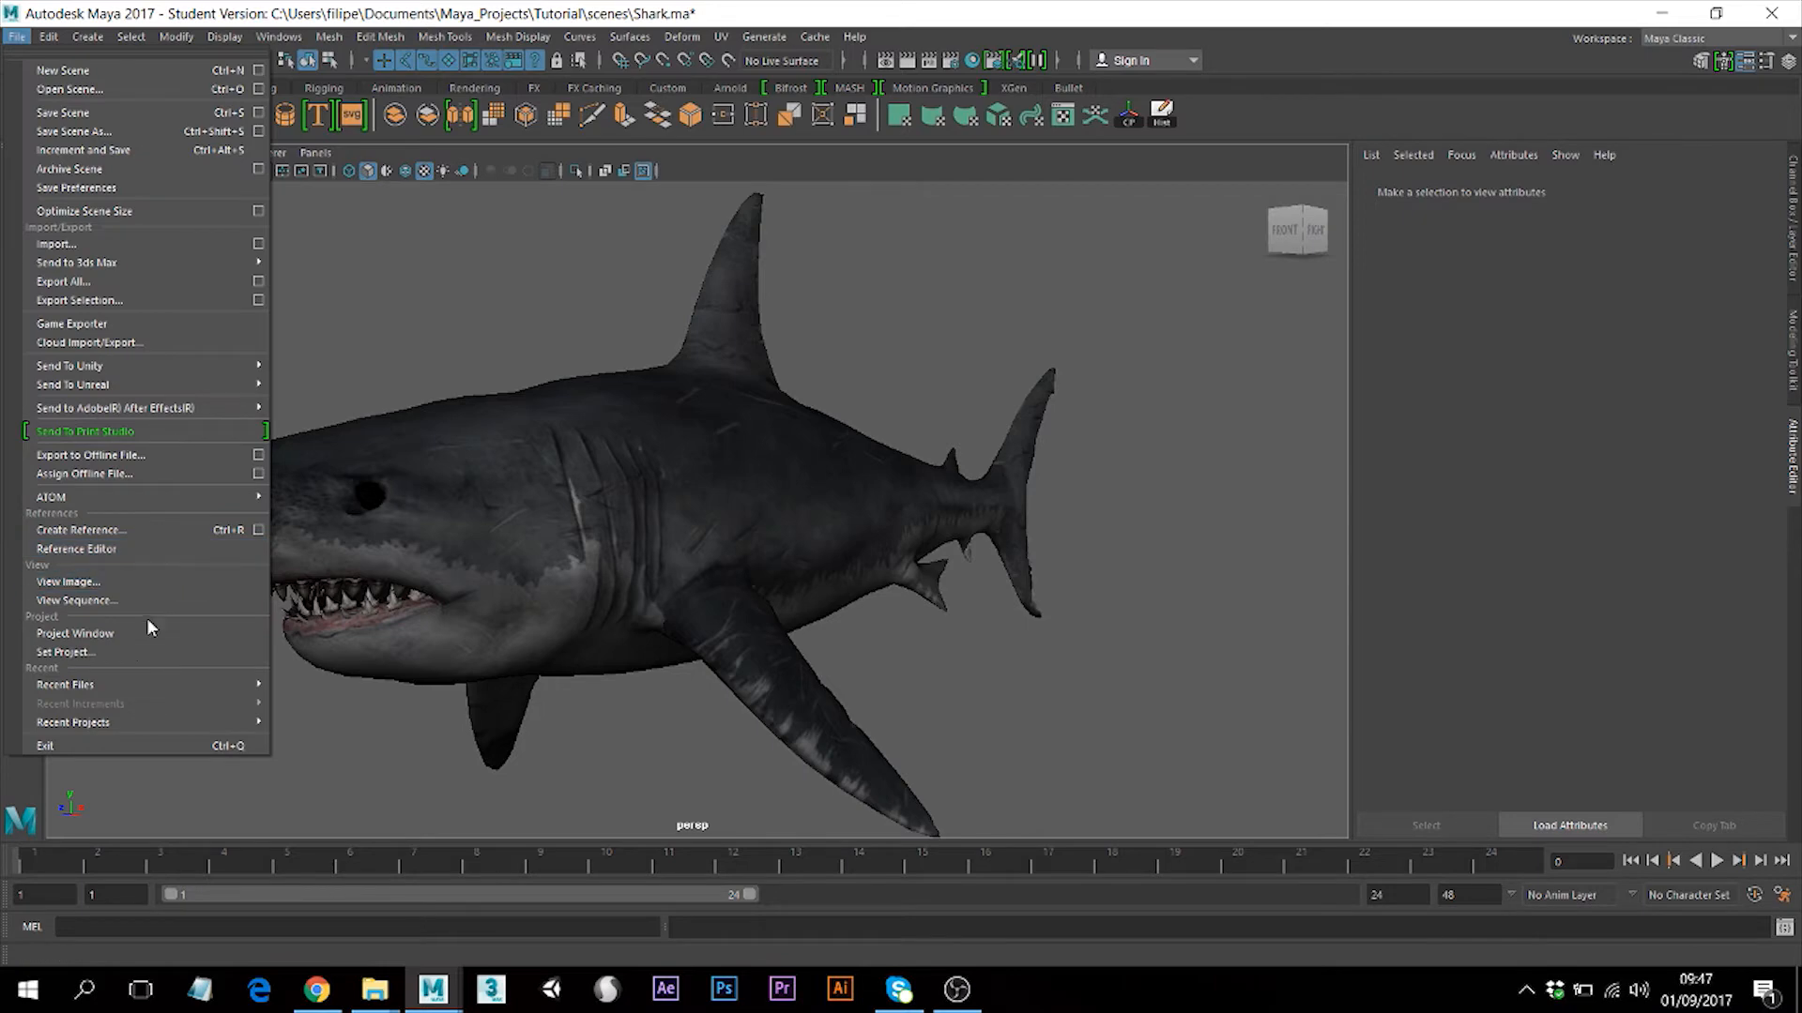
pyautogui.click(117, 652)
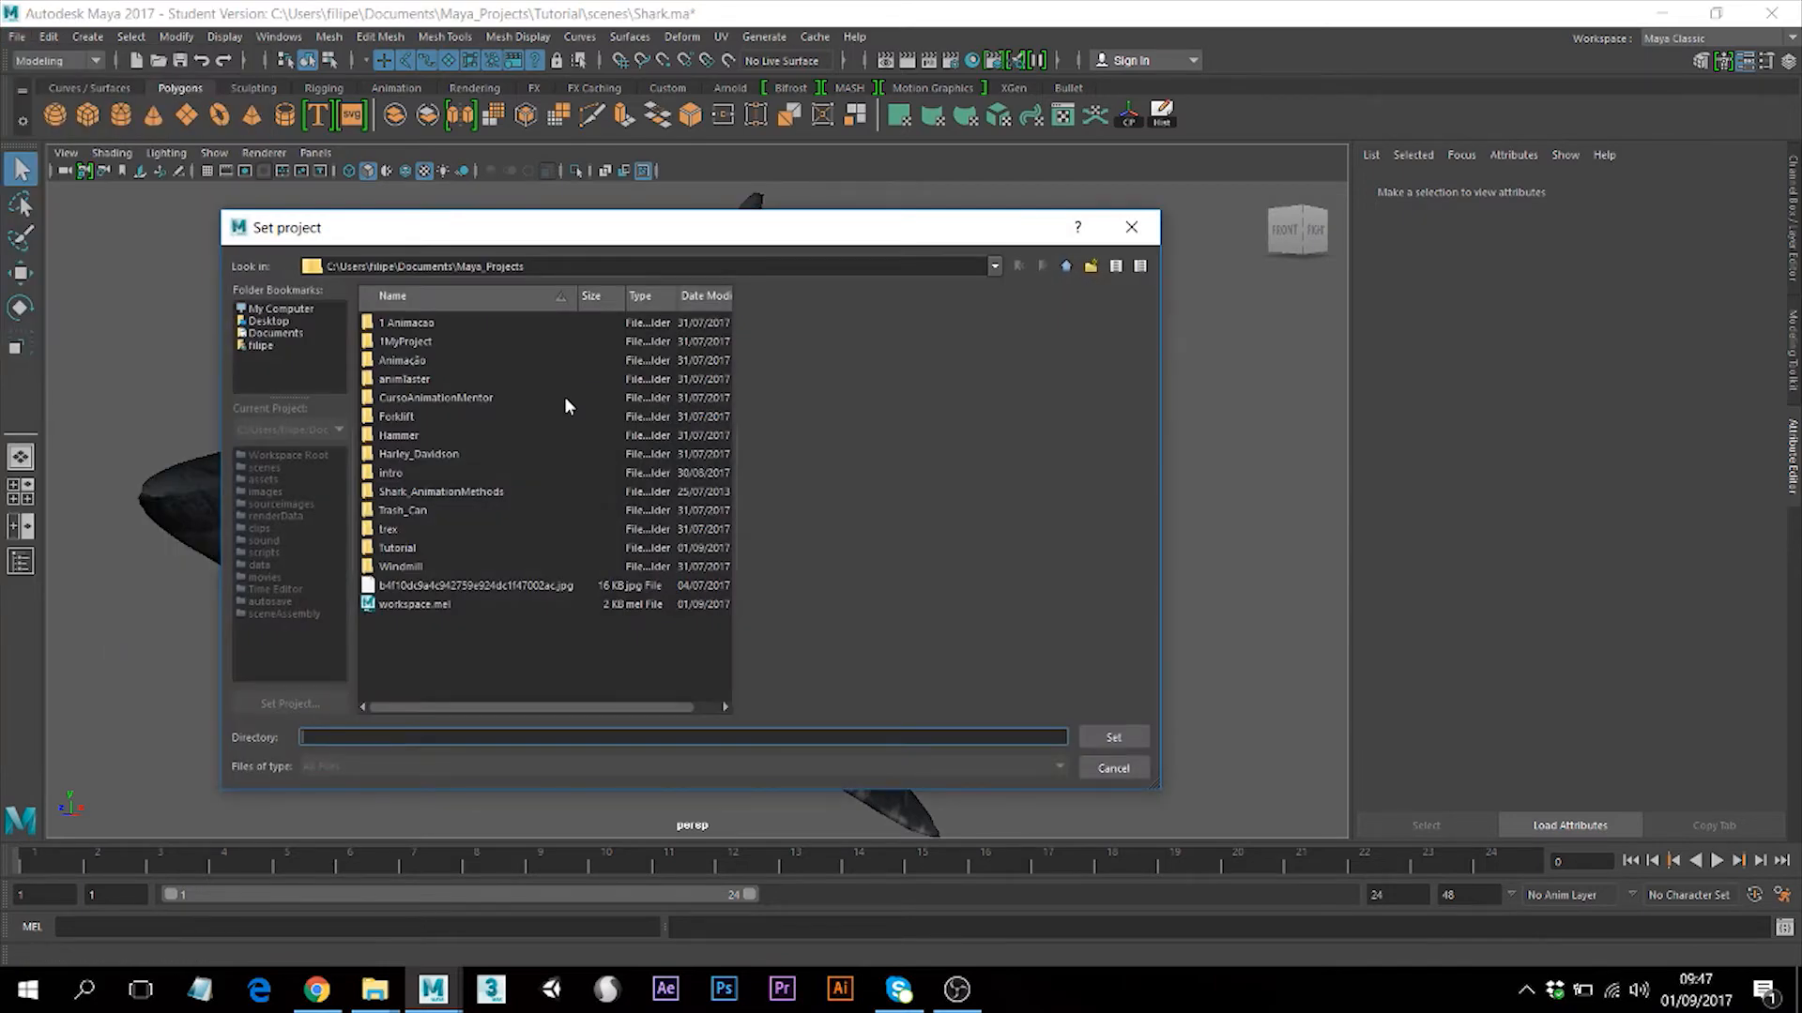
pyautogui.click(538, 267)
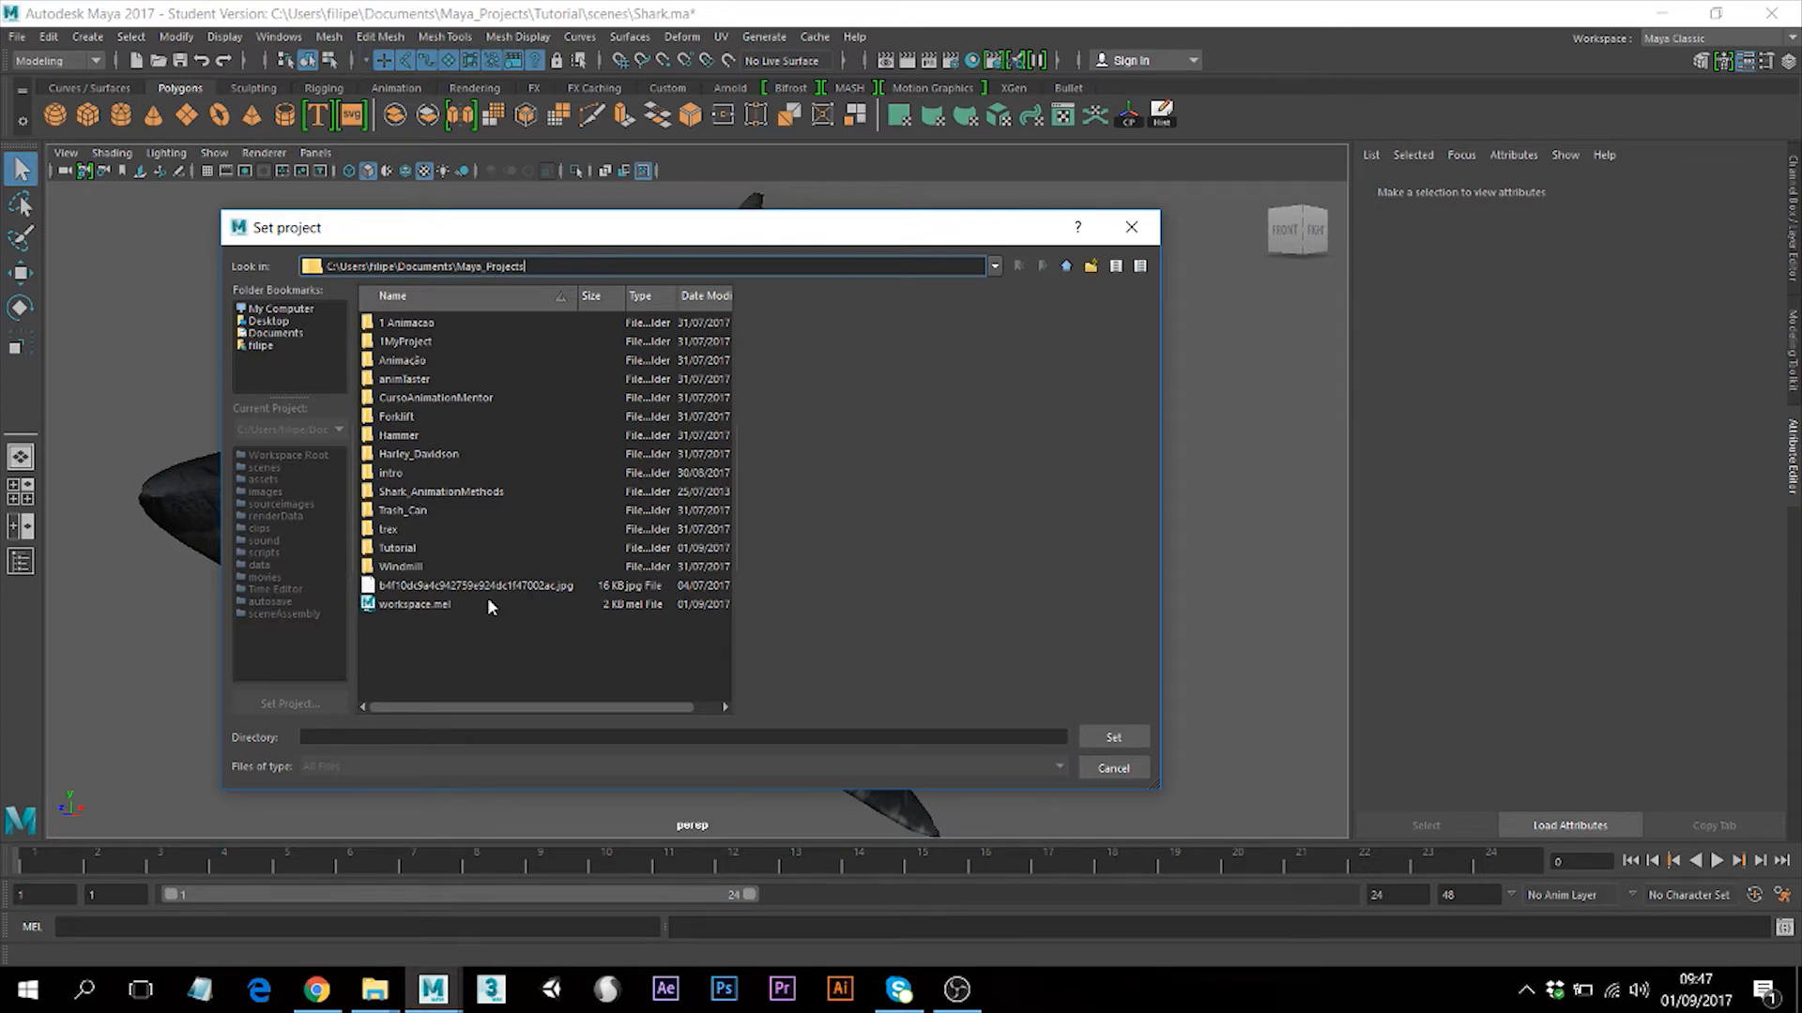
pyautogui.click(1114, 736)
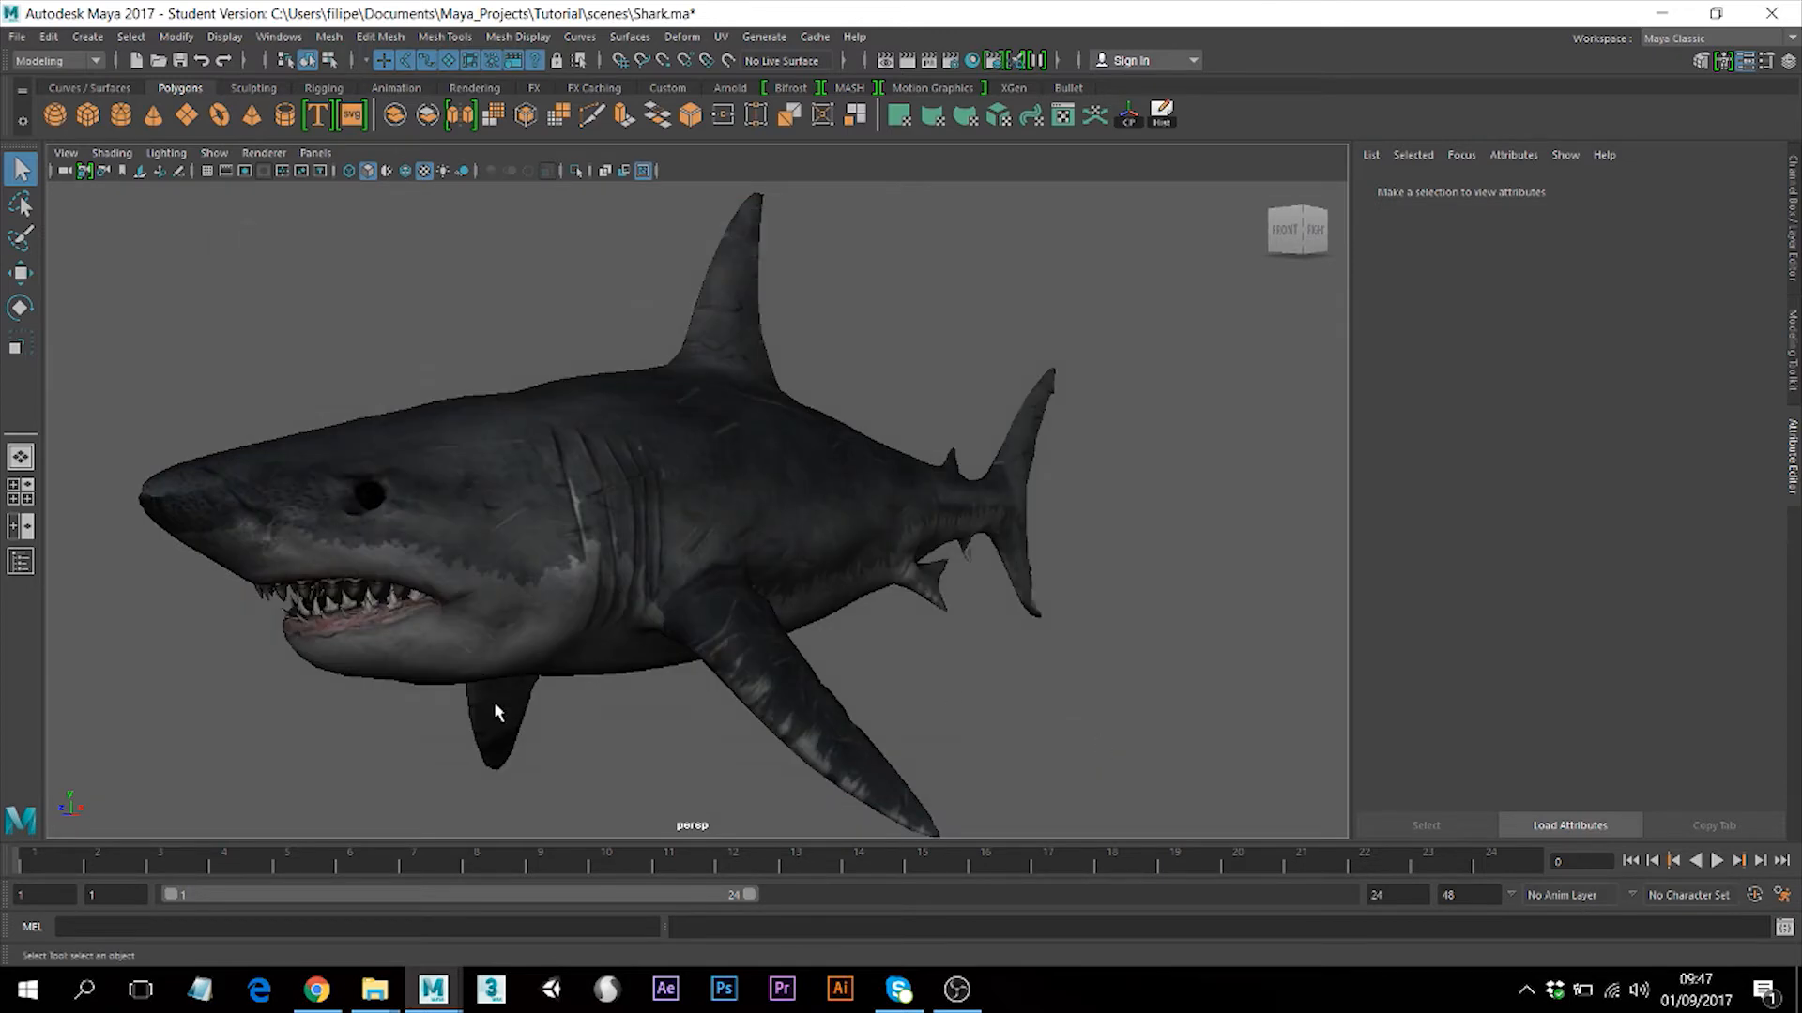
# Browse through Documents and Maya_Projects to the Tutorial project's scenes folder and reopen Shark.ma.
pyautogui.click(16, 35)
pyautogui.click(84, 95)
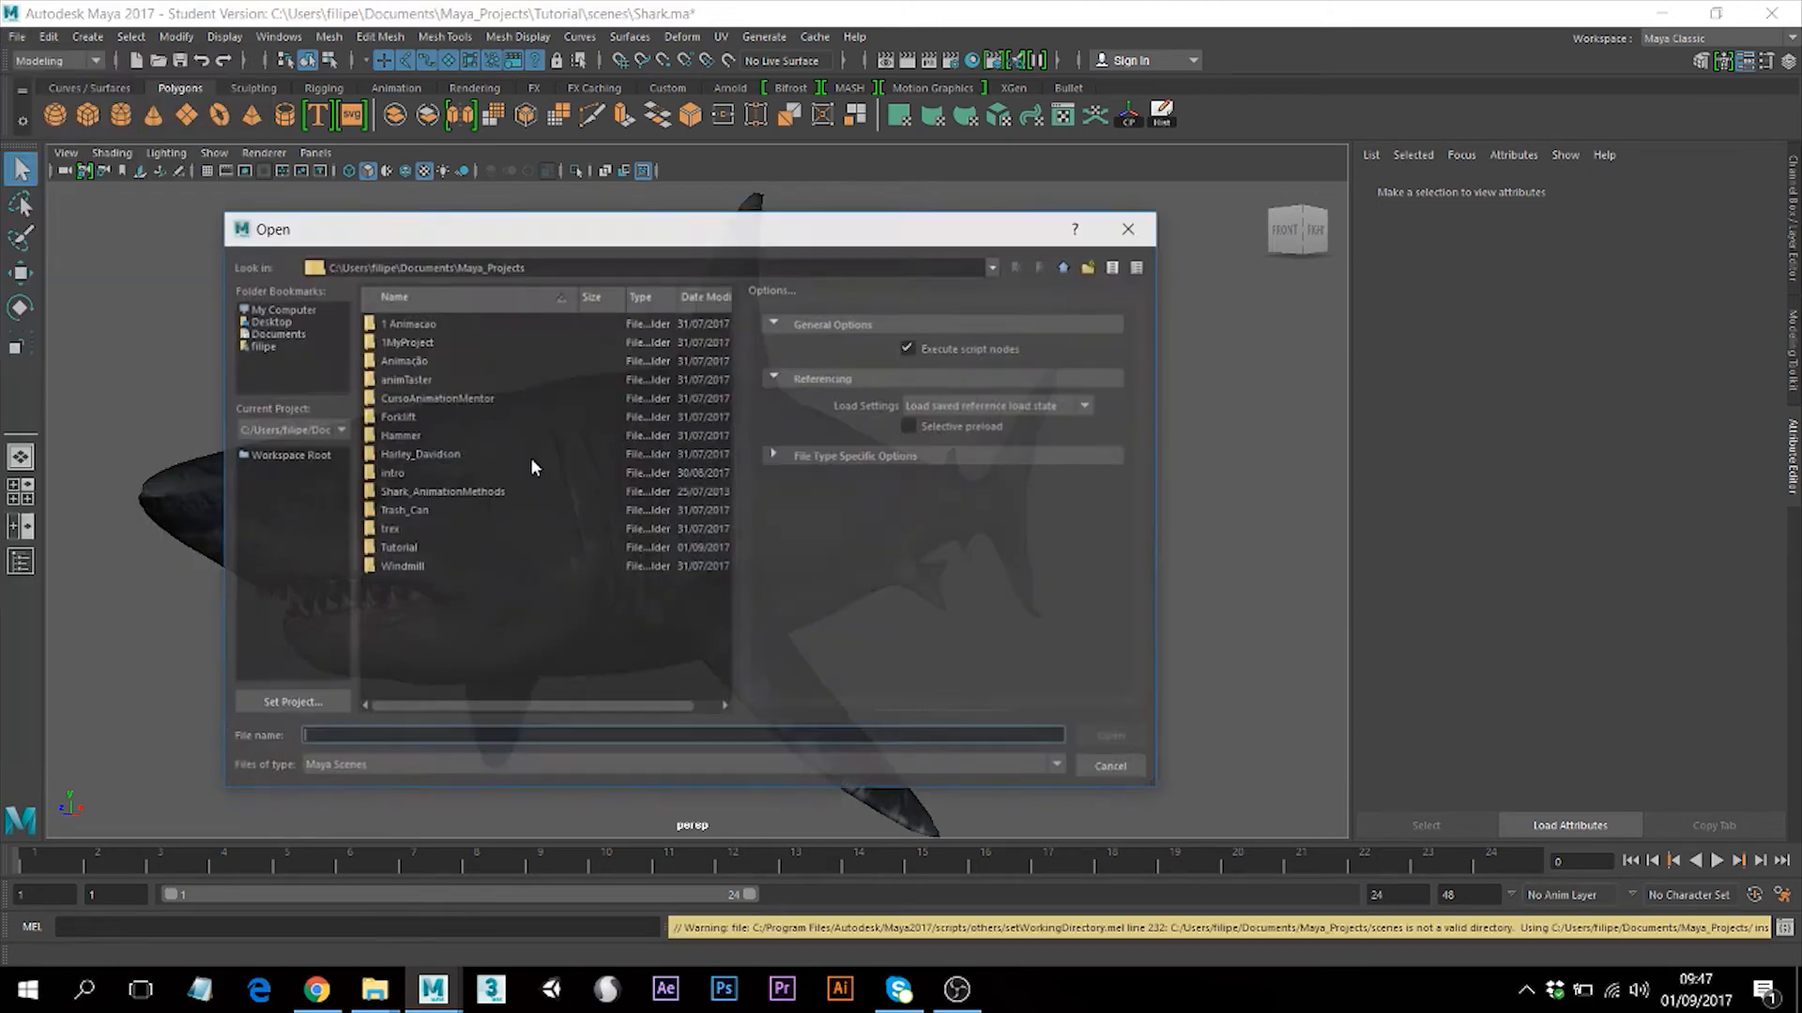
pyautogui.click(263, 346)
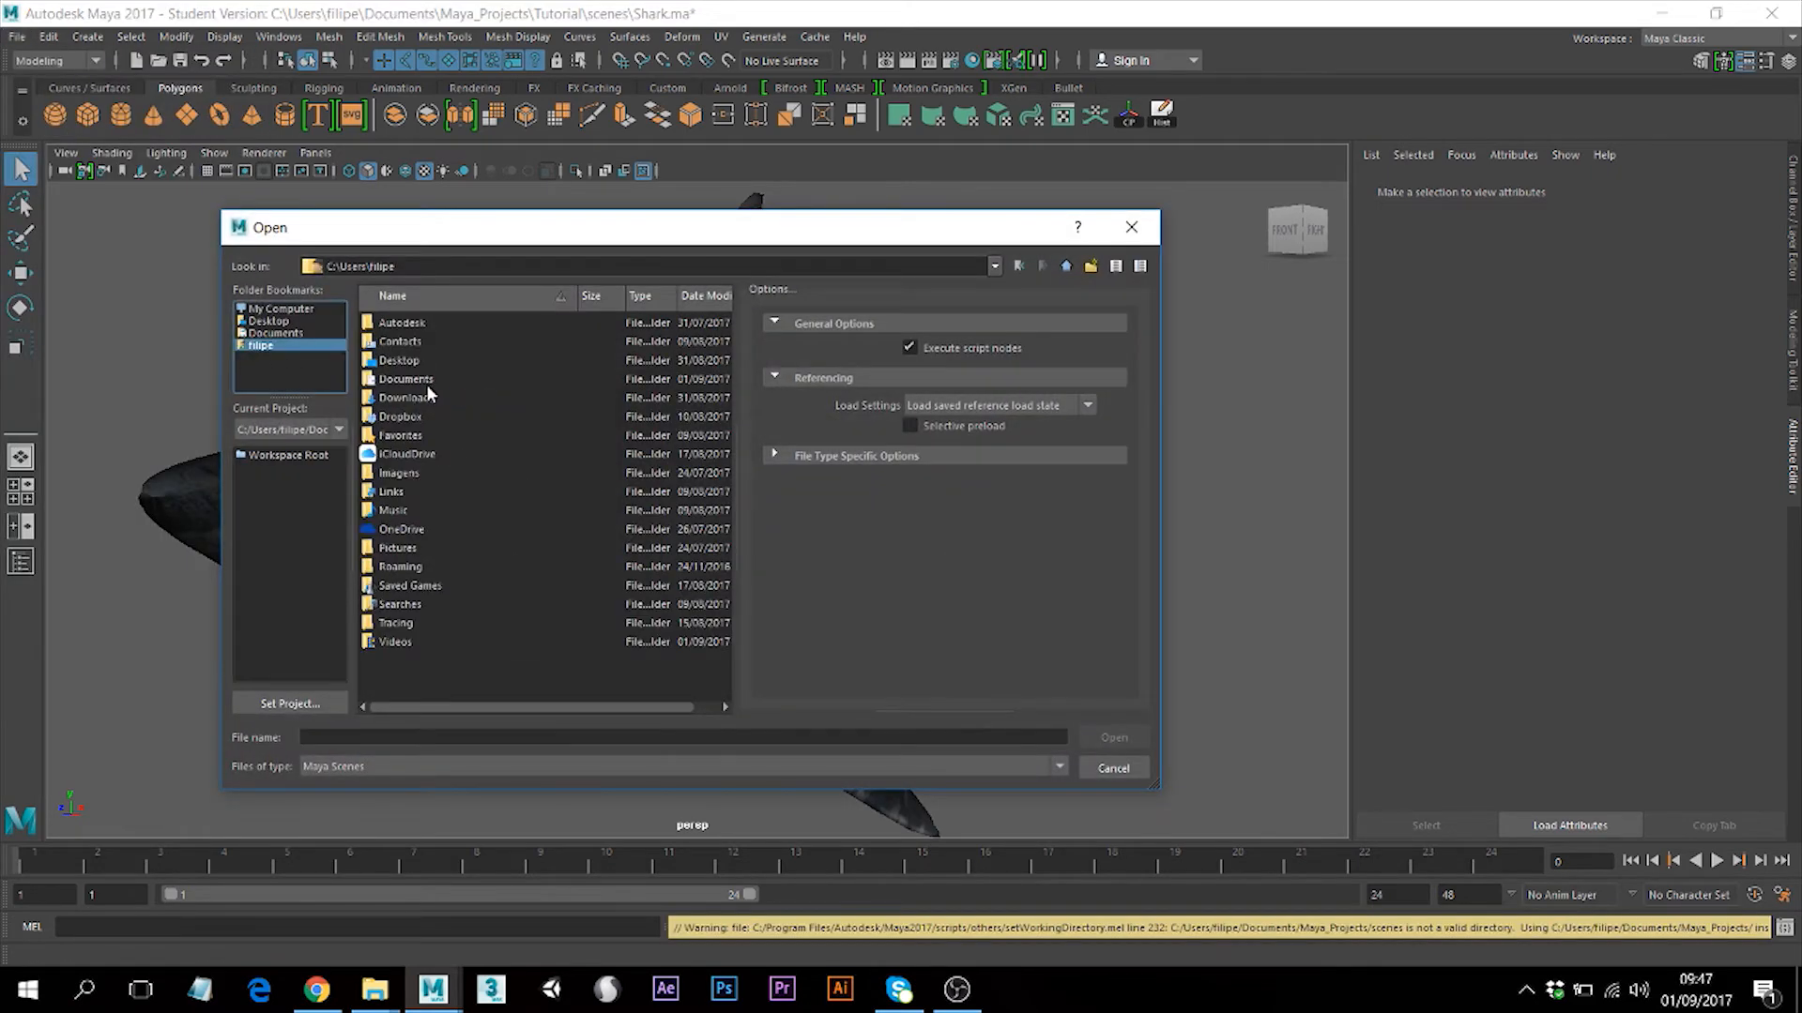
pyautogui.doubleClick(419, 380)
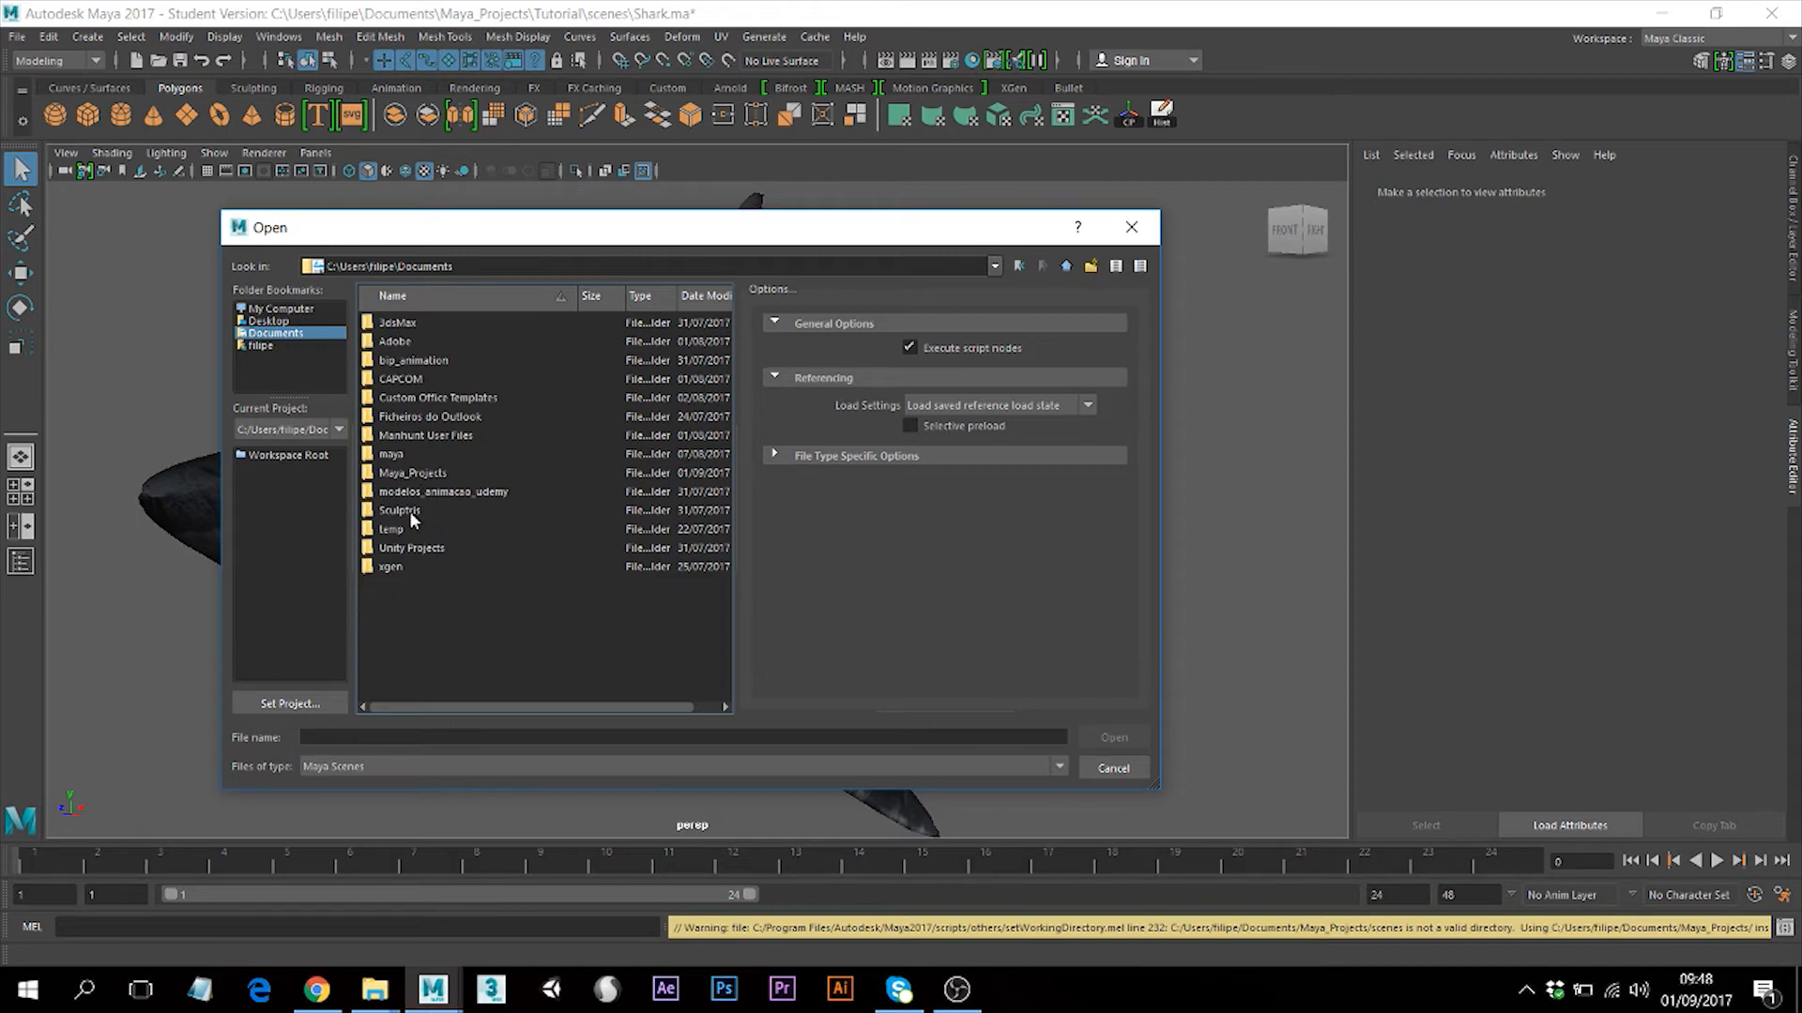
pyautogui.doubleClick(411, 473)
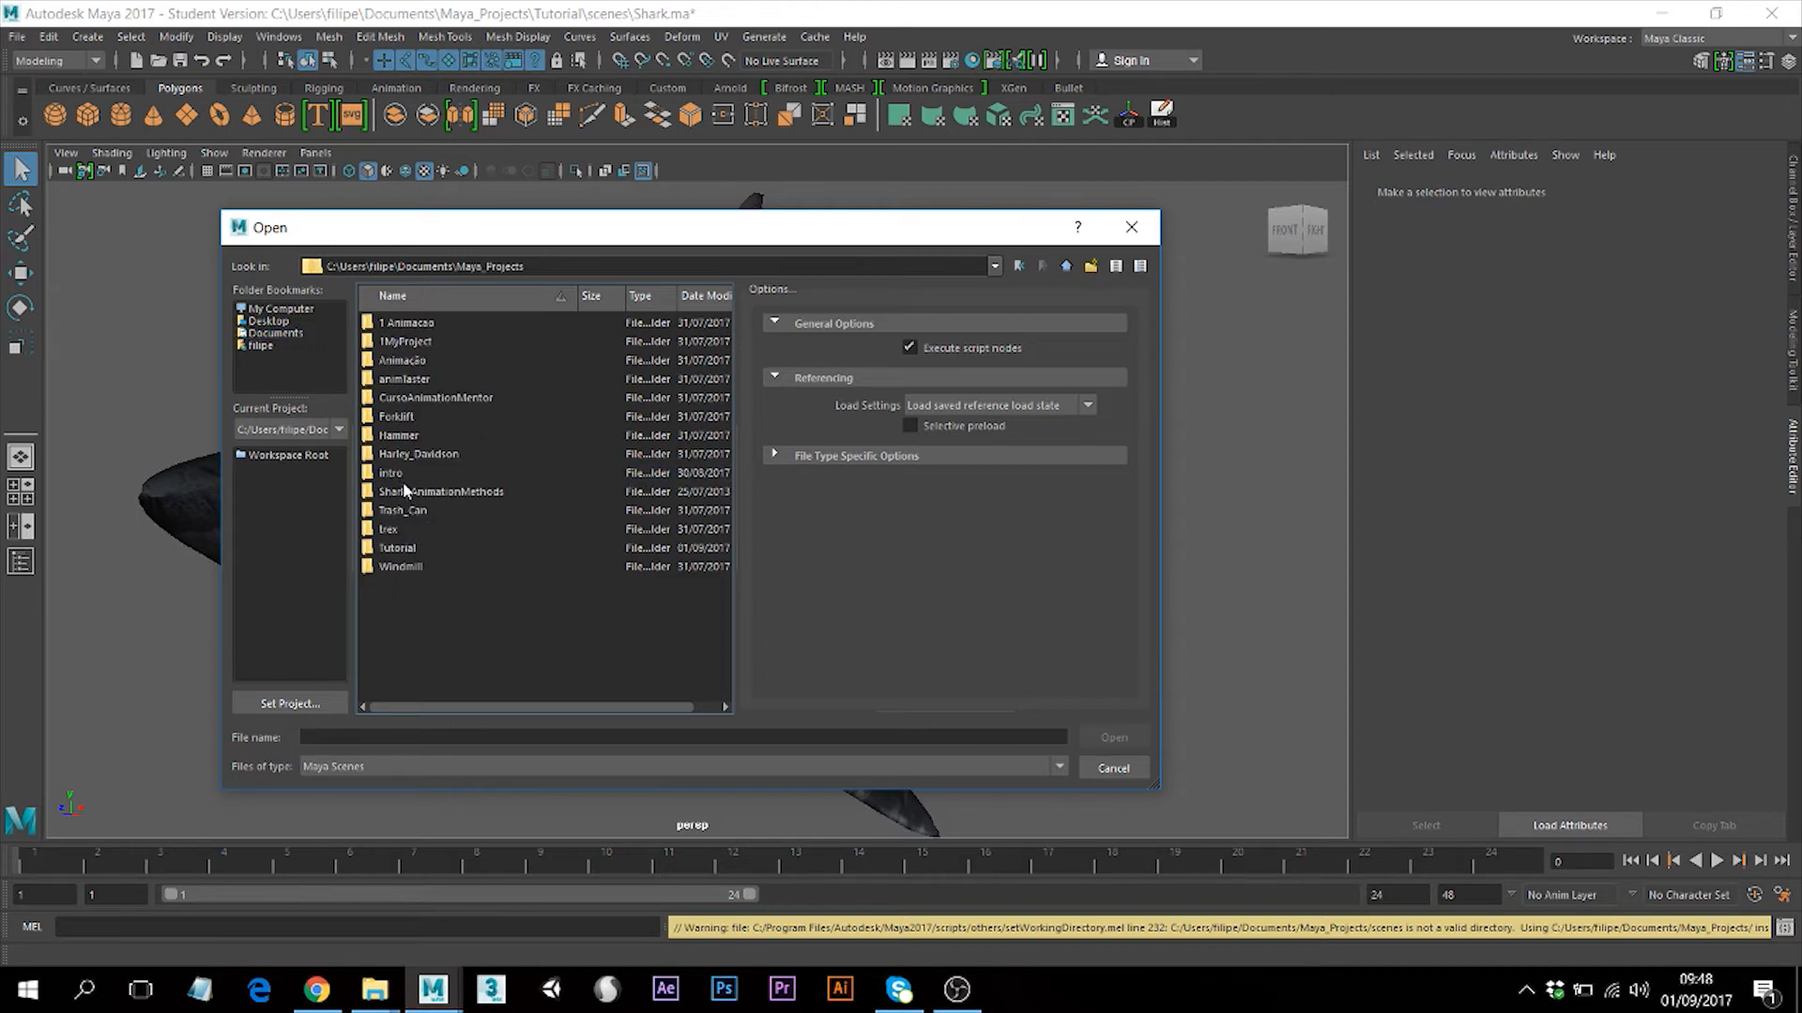
pyautogui.doubleClick(409, 549)
pyautogui.doubleClick(422, 488)
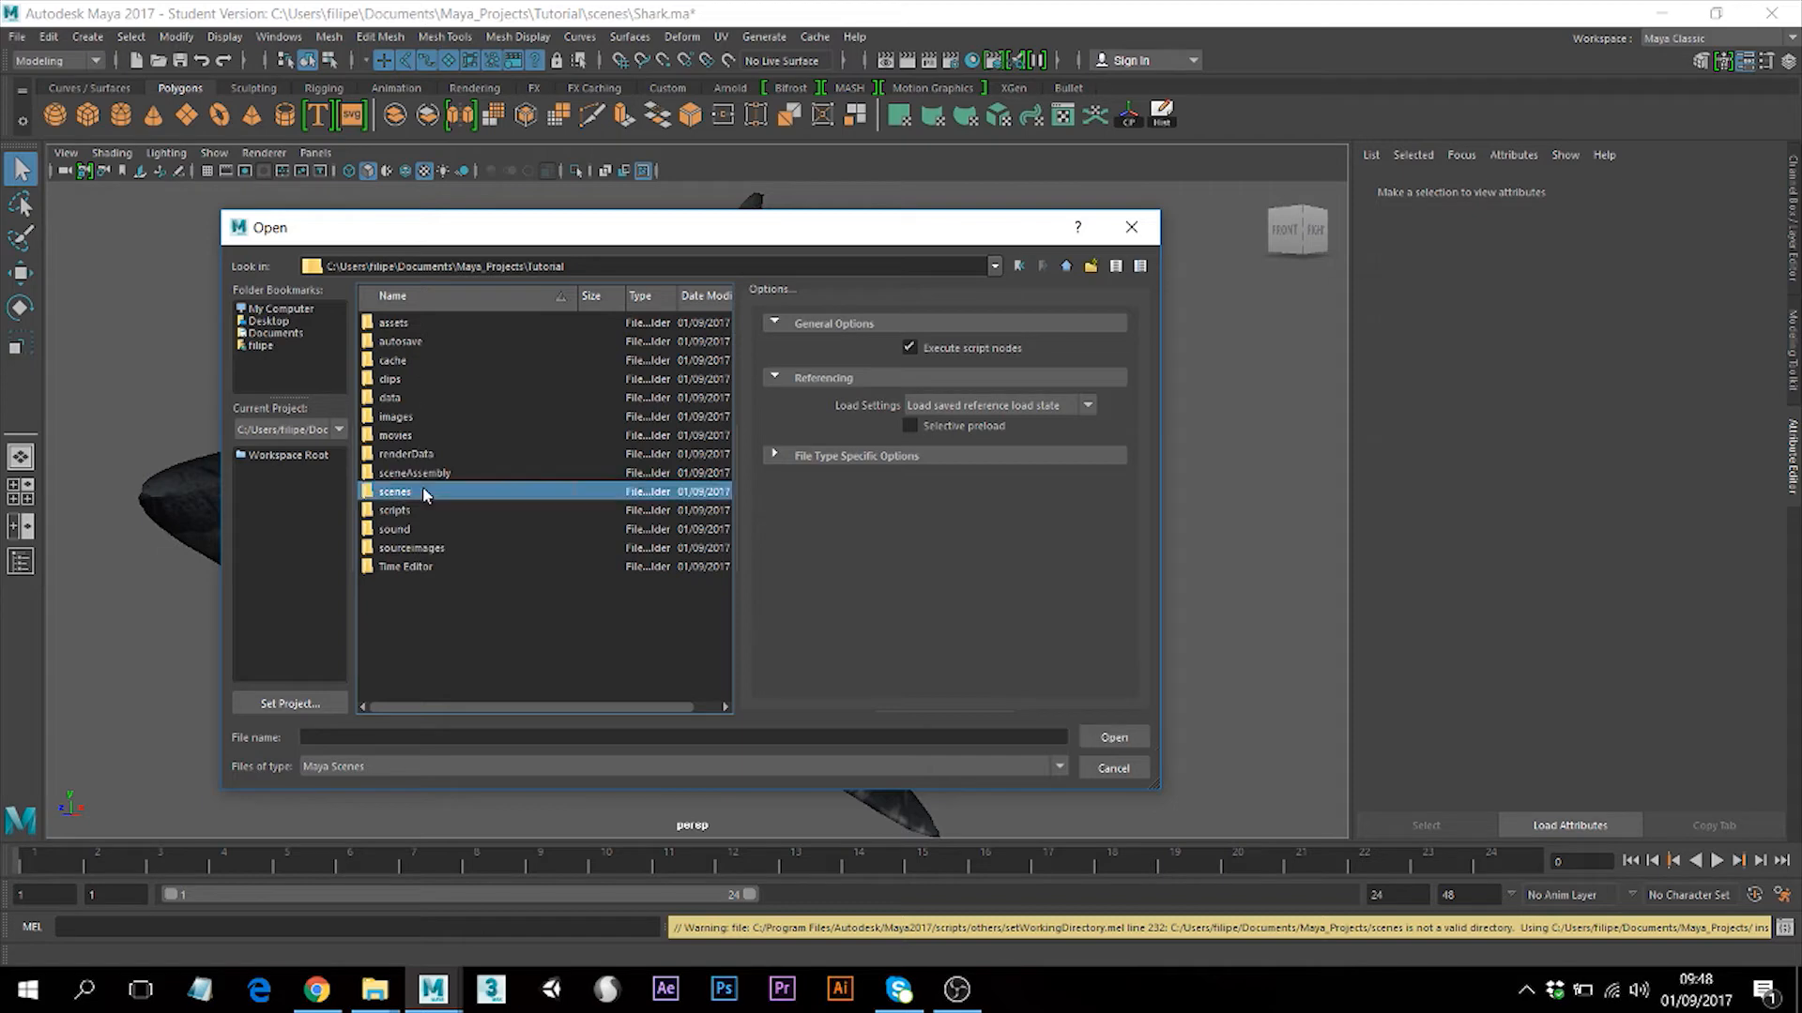
pyautogui.click(410, 341)
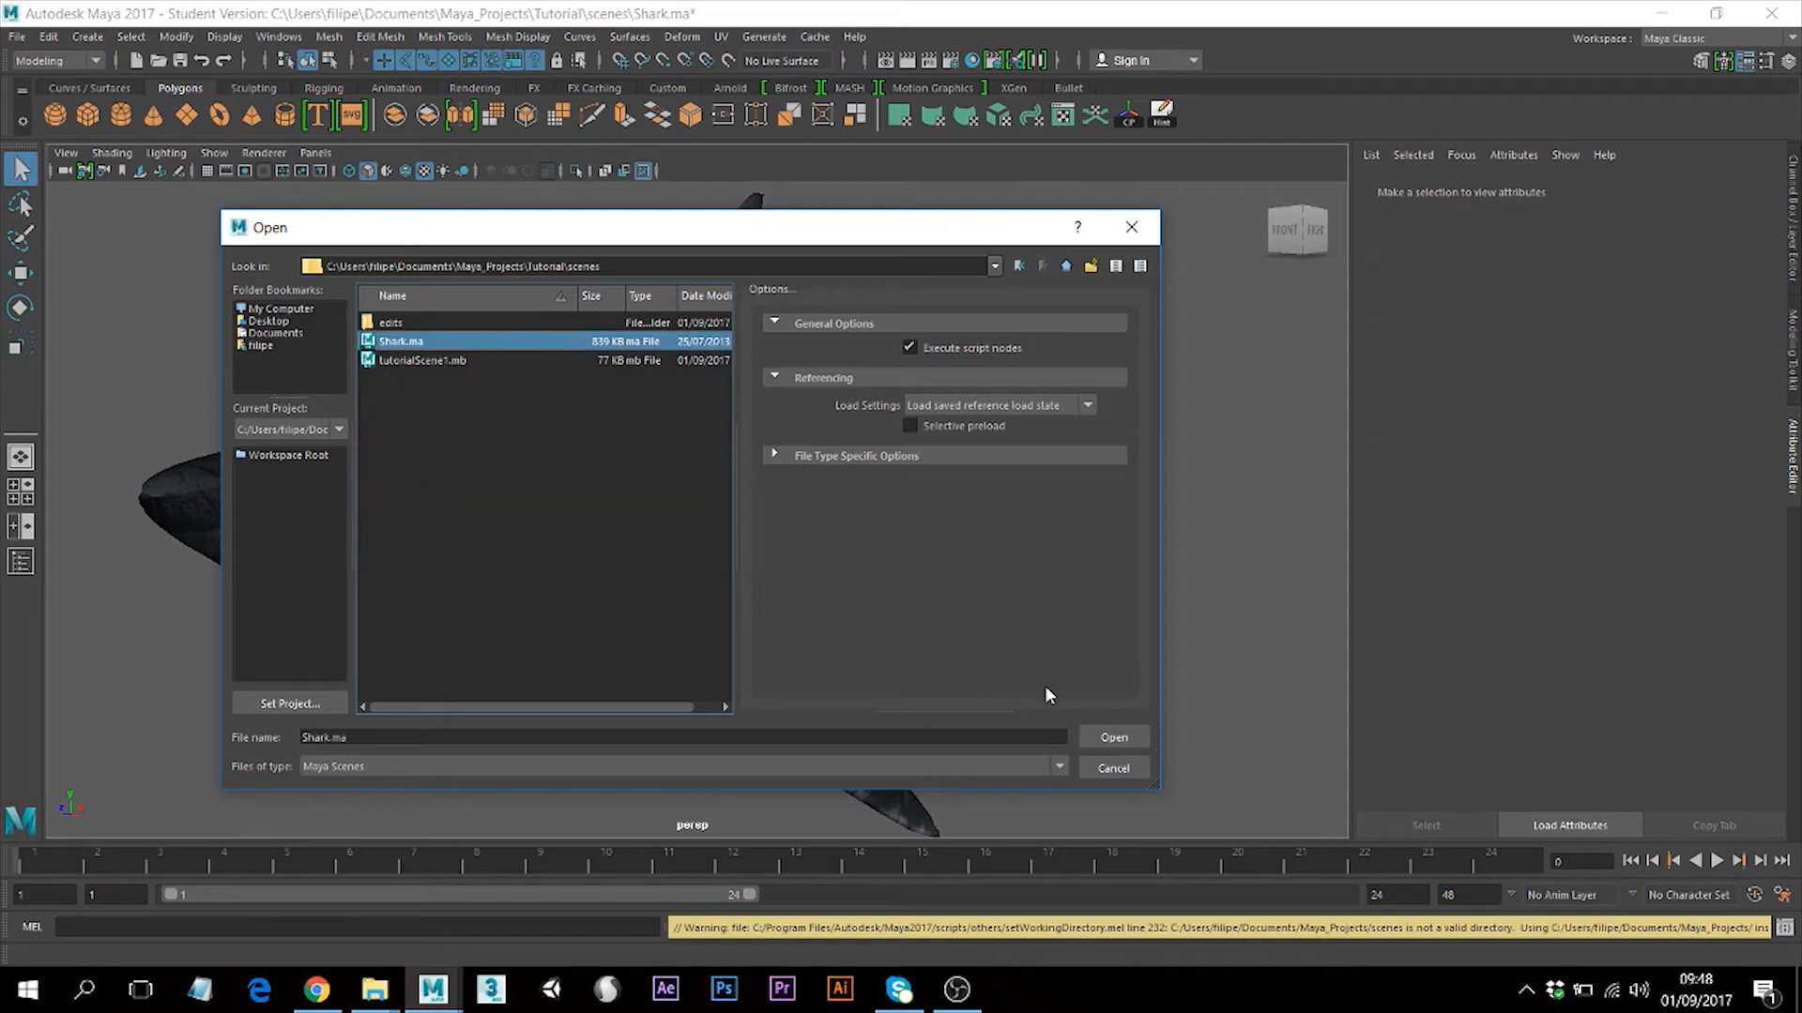
pyautogui.click(1110, 738)
pyautogui.click(889, 491)
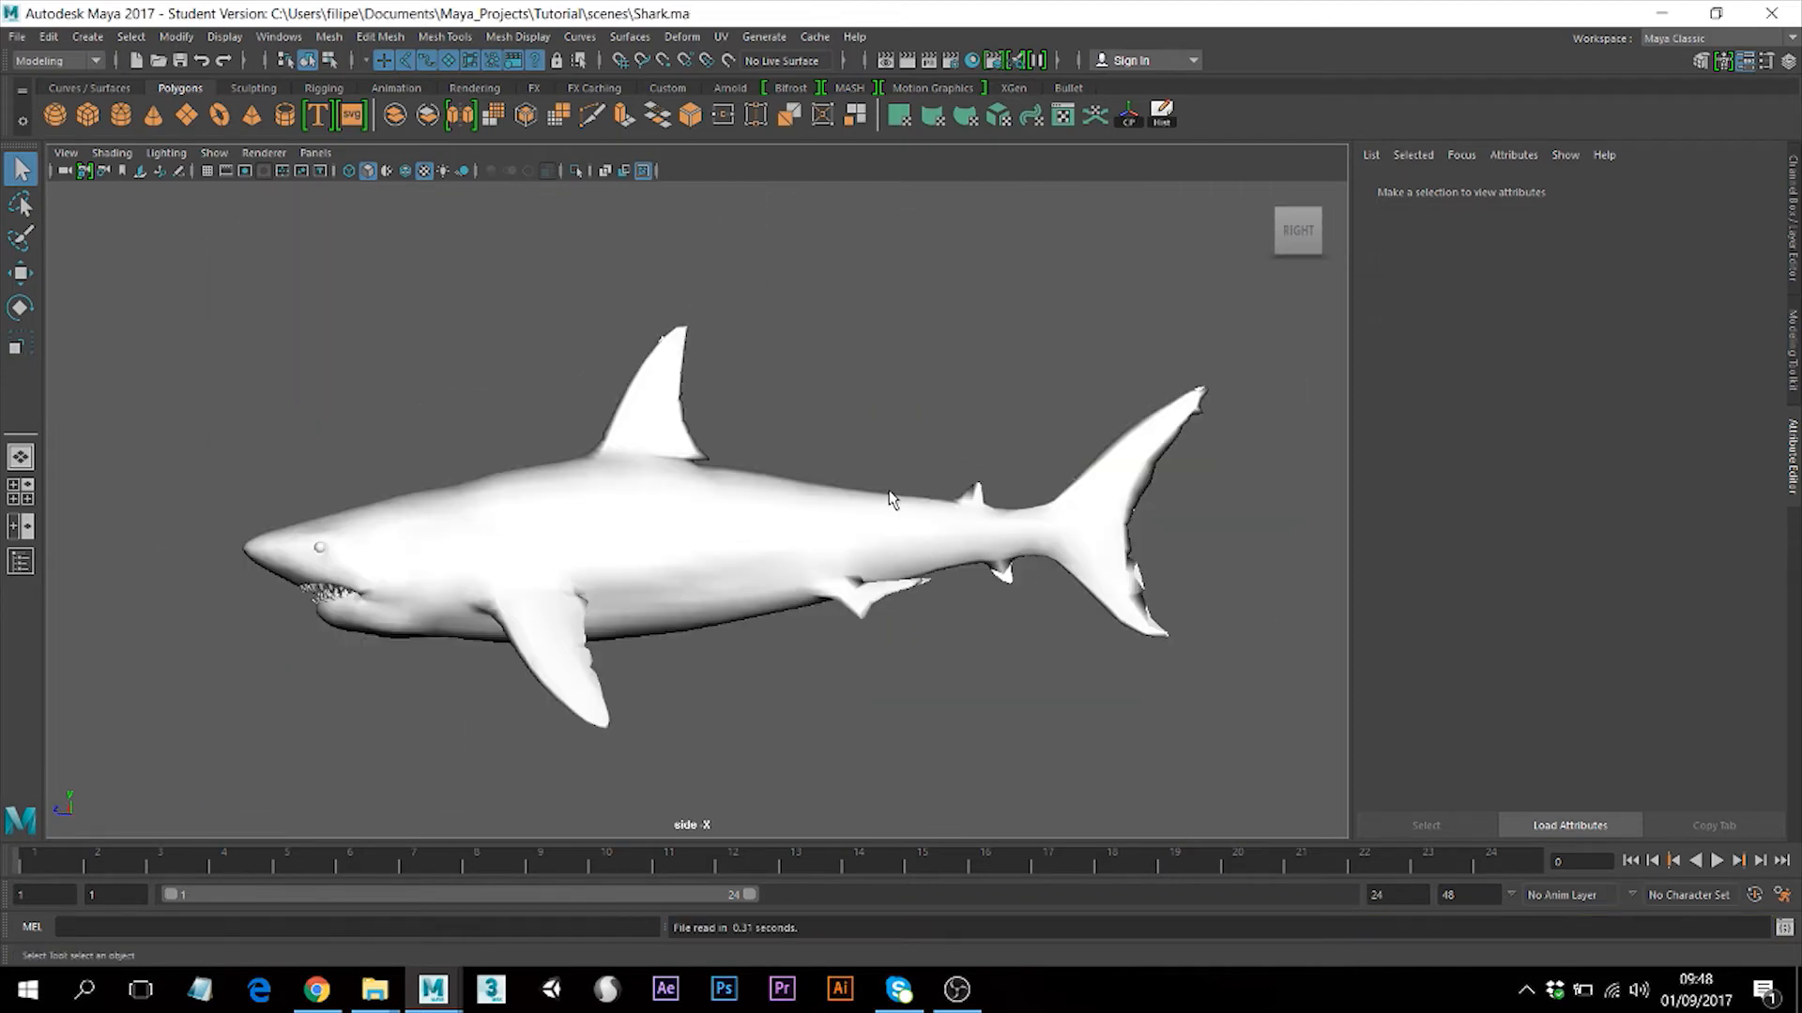
# Switch the reopened scene from the side view to perspective and view the shark at an angle.
pyautogui.click(671, 515)
pyautogui.press('space')
pyautogui.moveTo(665, 473); pyautogui.dragTo(711, 513)
pyautogui.click(829, 548)
pyautogui.keyDown('alt'); pyautogui.moveTo(573, 536); pyautogui.dragTo(658, 509); pyautogui.keyUp('alt')
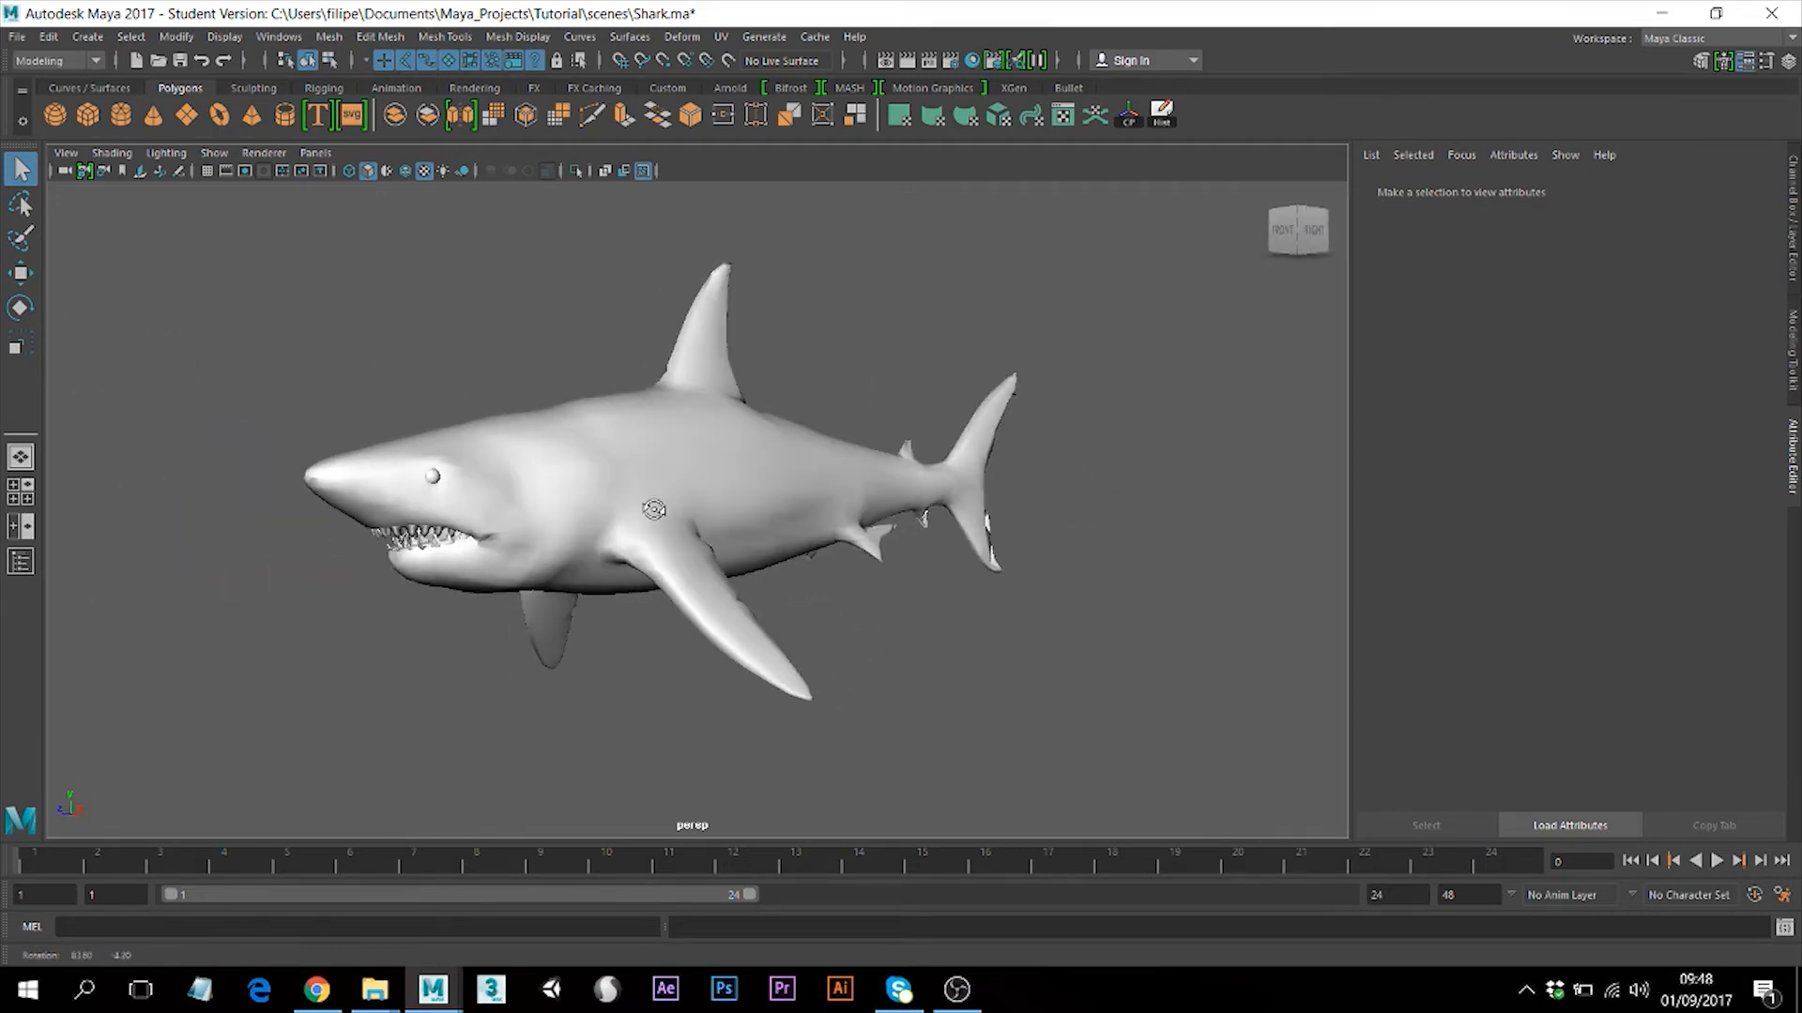
# Get a closer view of the shark, turn on textured shading and keep the shark mesh selected.
pyautogui.click(658, 509)
pyautogui.scroll(5, 788, 535)
pyautogui.keyDown('alt'); pyautogui.moveTo(780, 526); pyautogui.dragTo(790, 531); pyautogui.keyUp('alt')
pyautogui.moveTo(788, 522)
pyautogui.keyDown('alt'); pyautogui.mouseDown(button='right')
pyautogui.moveTo(788, 539)
pyautogui.moveTo(784, 488)
pyautogui.mouseUp(button='right'); pyautogui.keyUp('alt')
pyautogui.press('6')
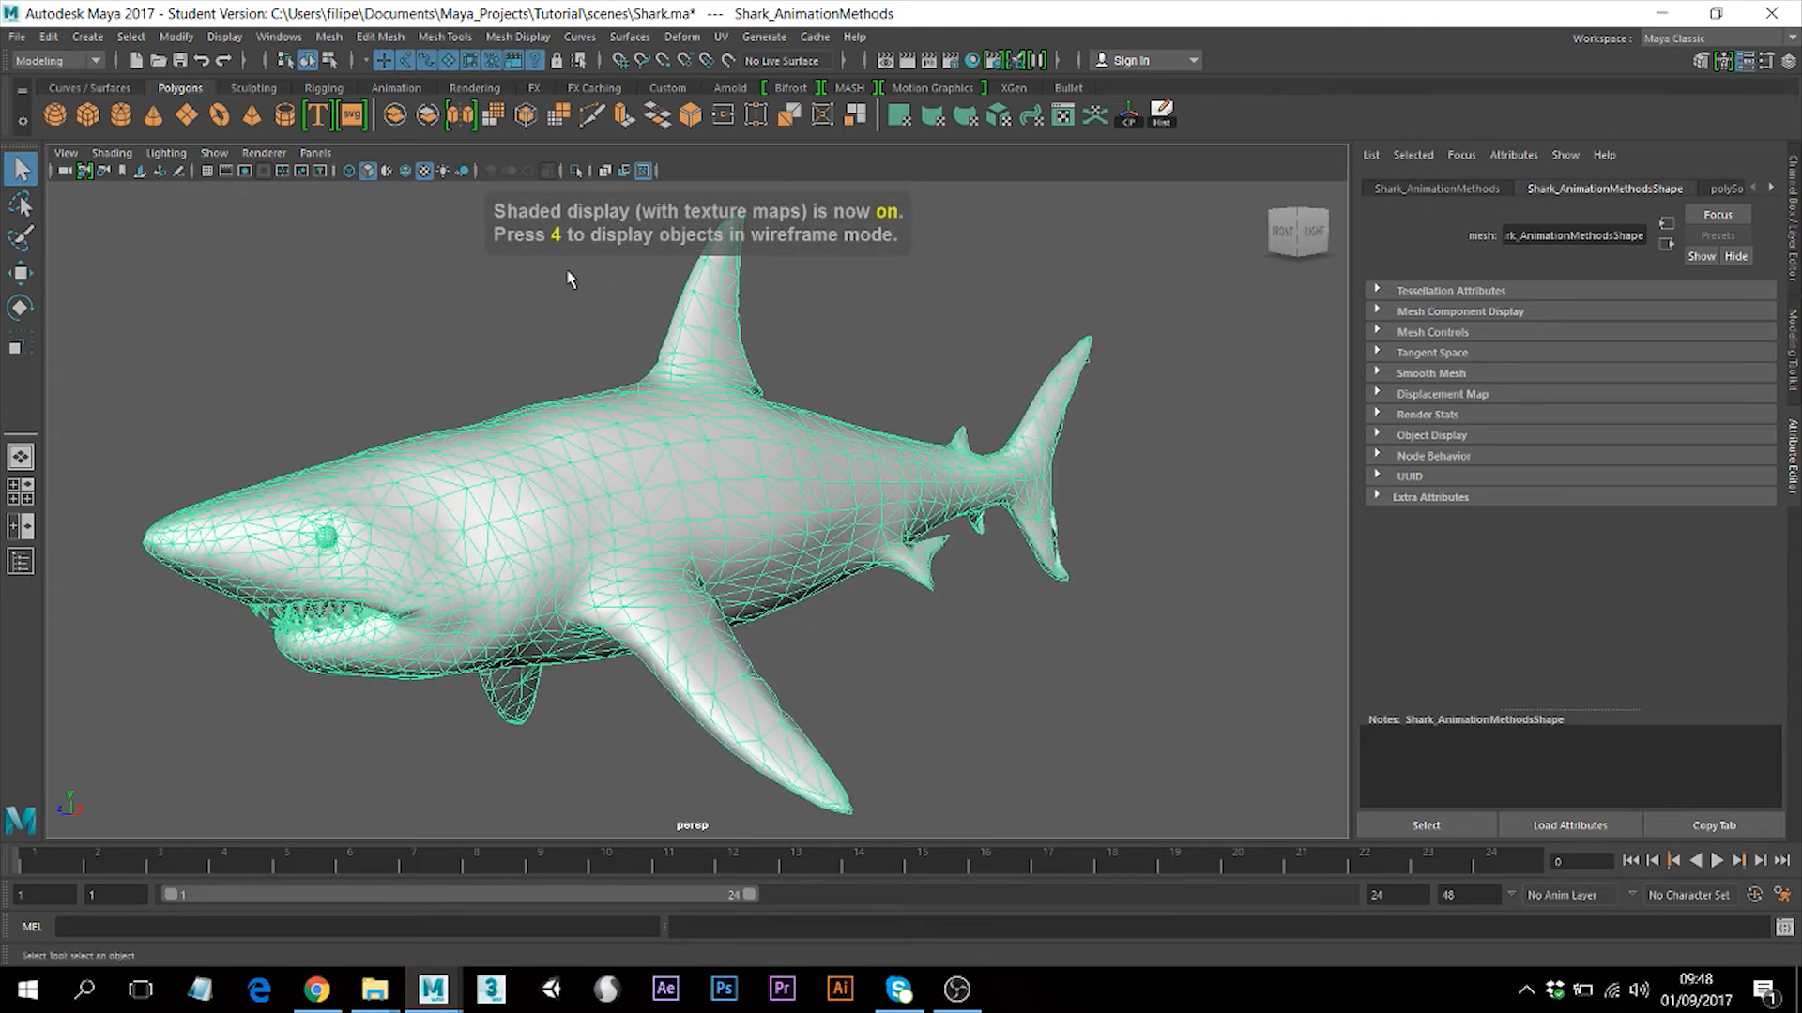
pyautogui.click(639, 229)
pyautogui.click(690, 469)
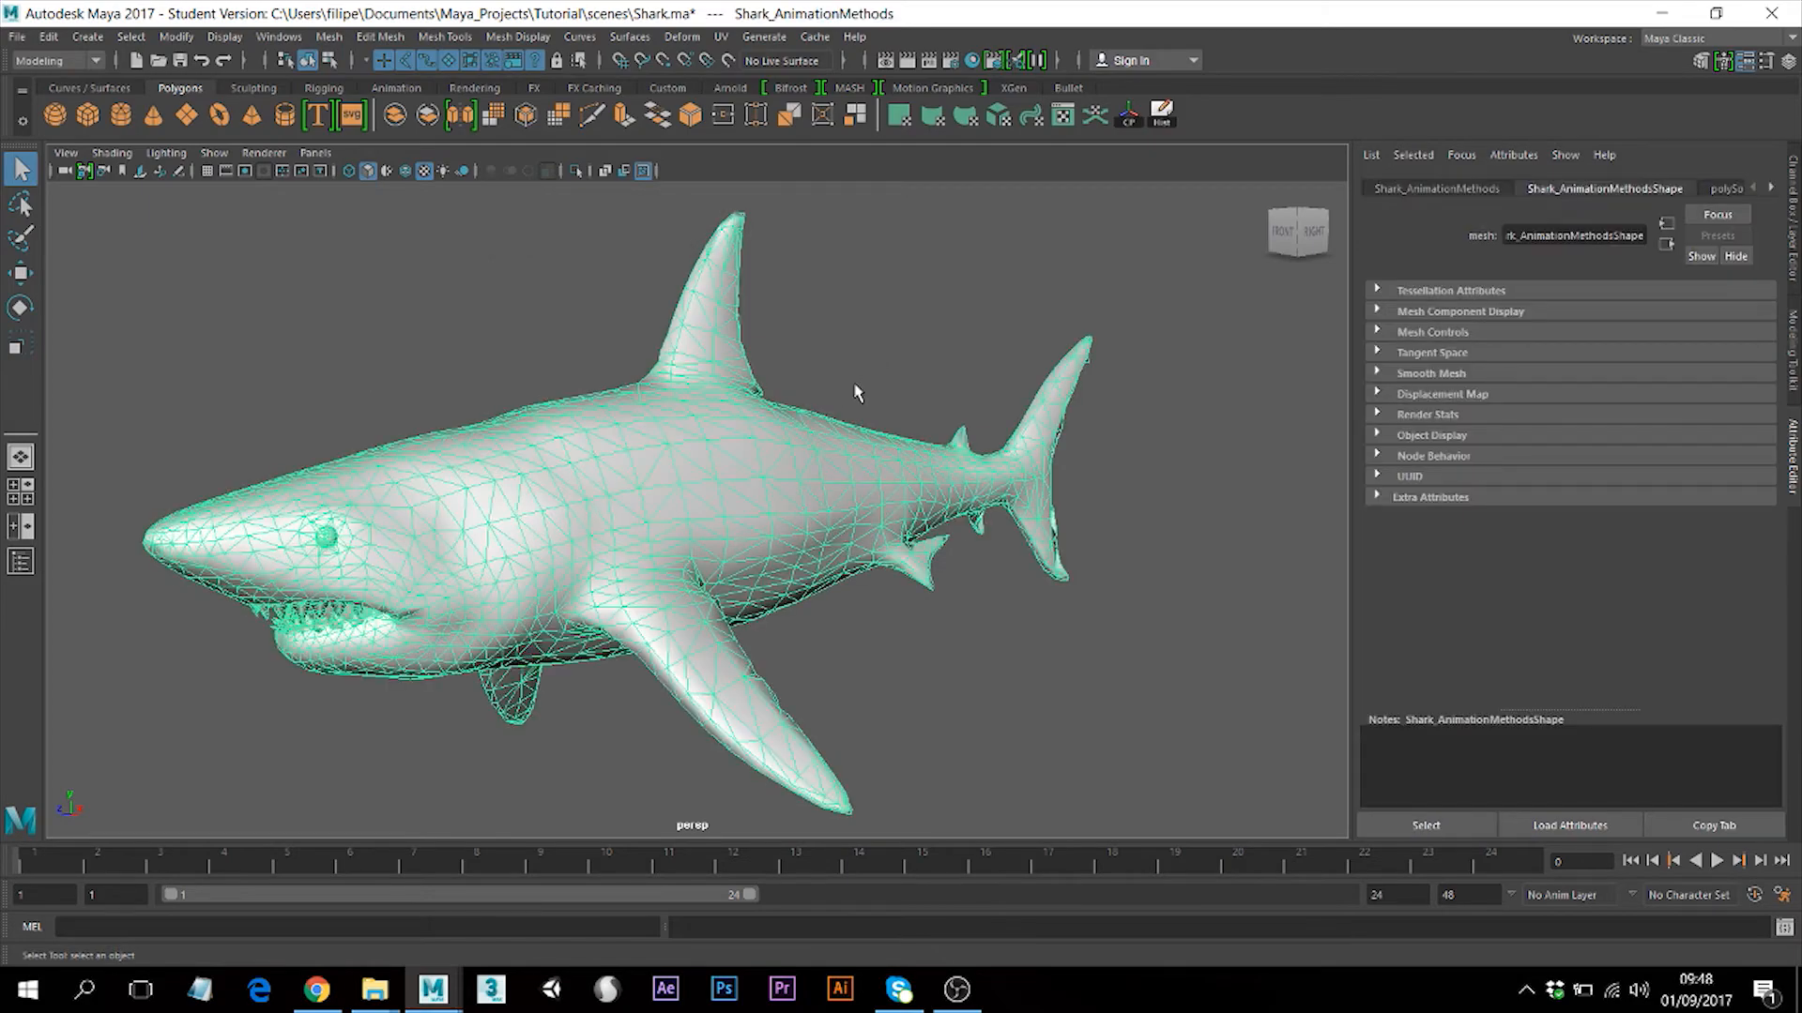
# Reselect the shark mesh and examine its body, eye and teeth materials in turn.
pyautogui.keyDown('alt'); pyautogui.moveTo(664, 479); pyautogui.dragTo(853, 491); pyautogui.keyUp('alt')
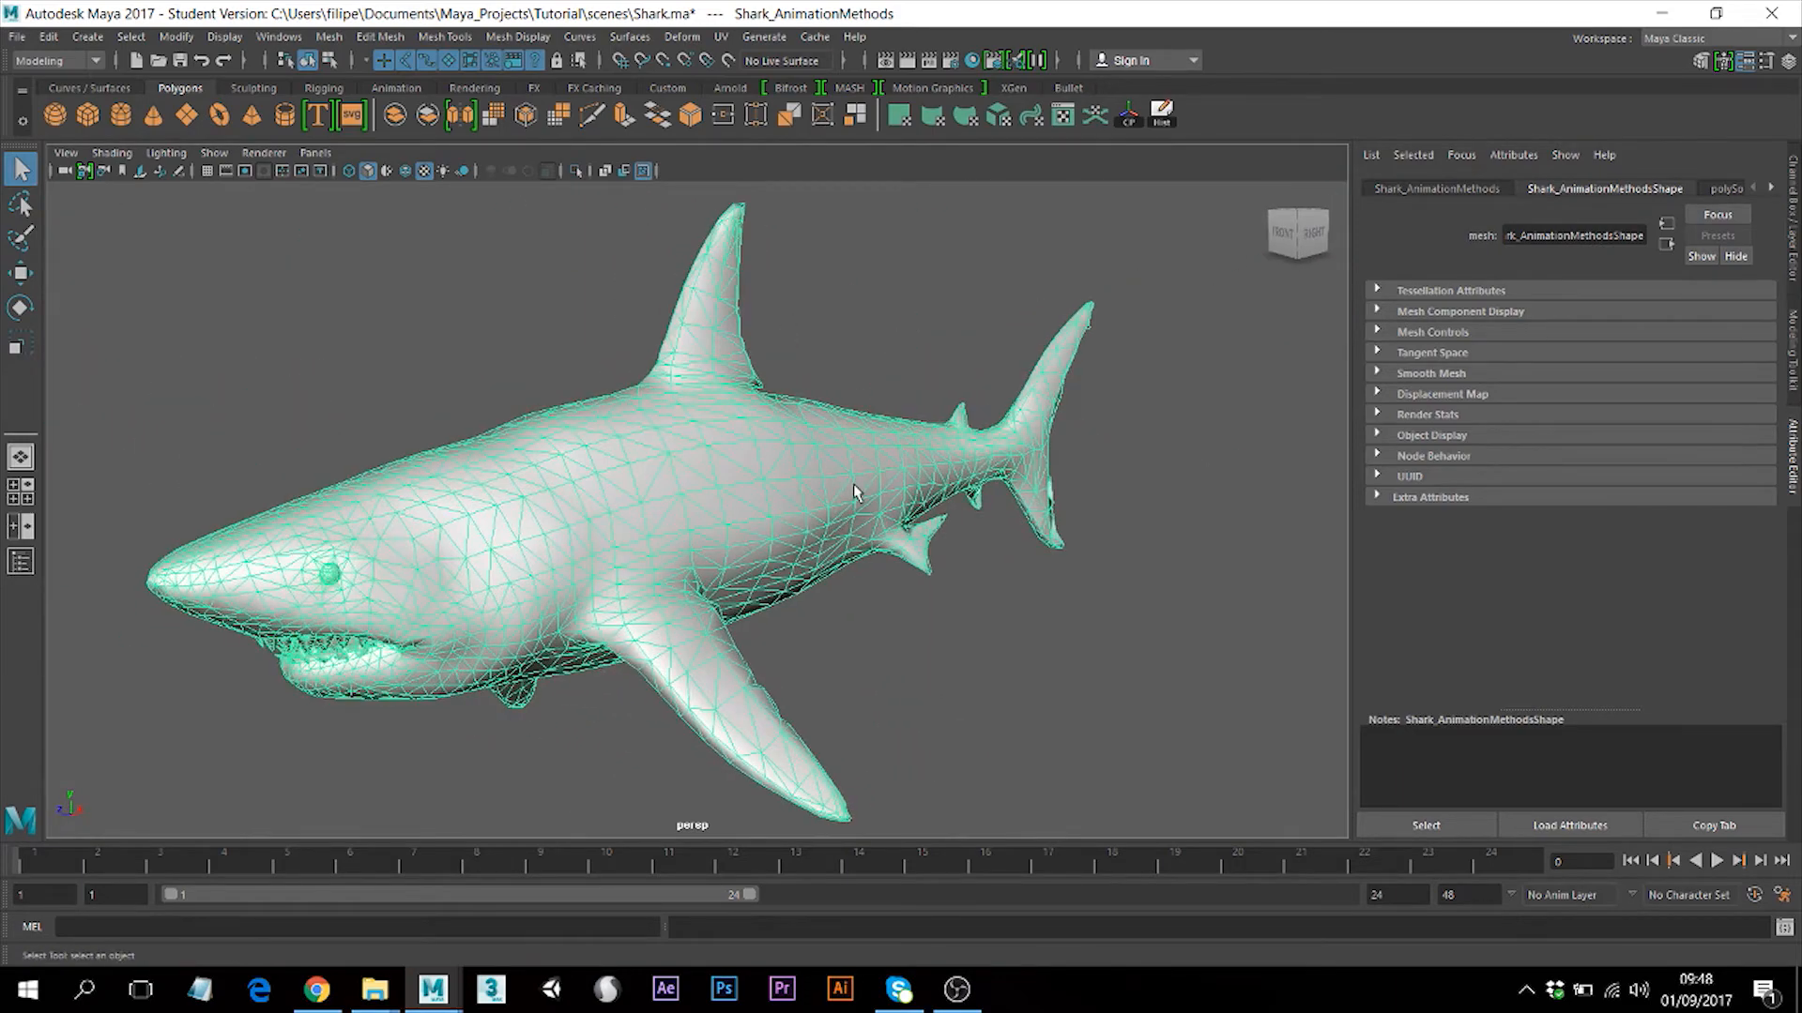
pyautogui.keyDown('alt'); pyautogui.moveTo(787, 477); pyautogui.dragTo(766, 490); pyautogui.keyUp('alt')
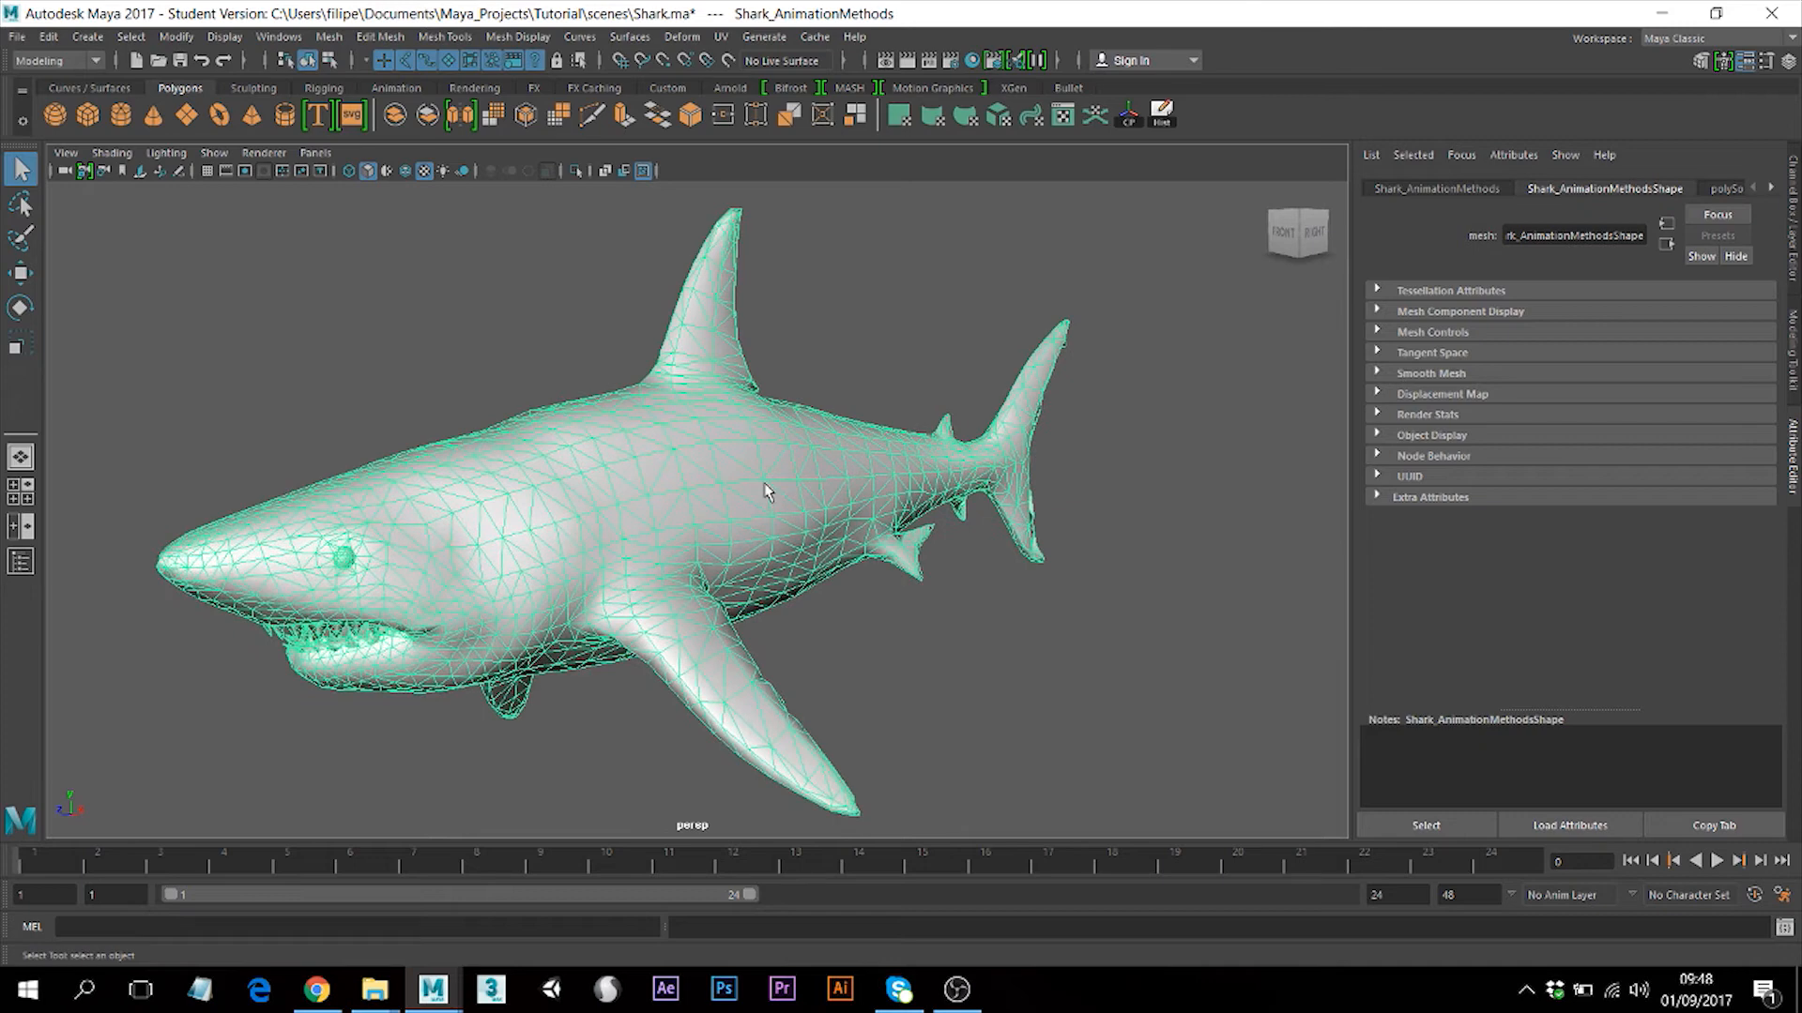
pyautogui.click(1007, 624)
pyautogui.click(777, 512)
pyautogui.click(1771, 189)
pyautogui.click(1771, 188)
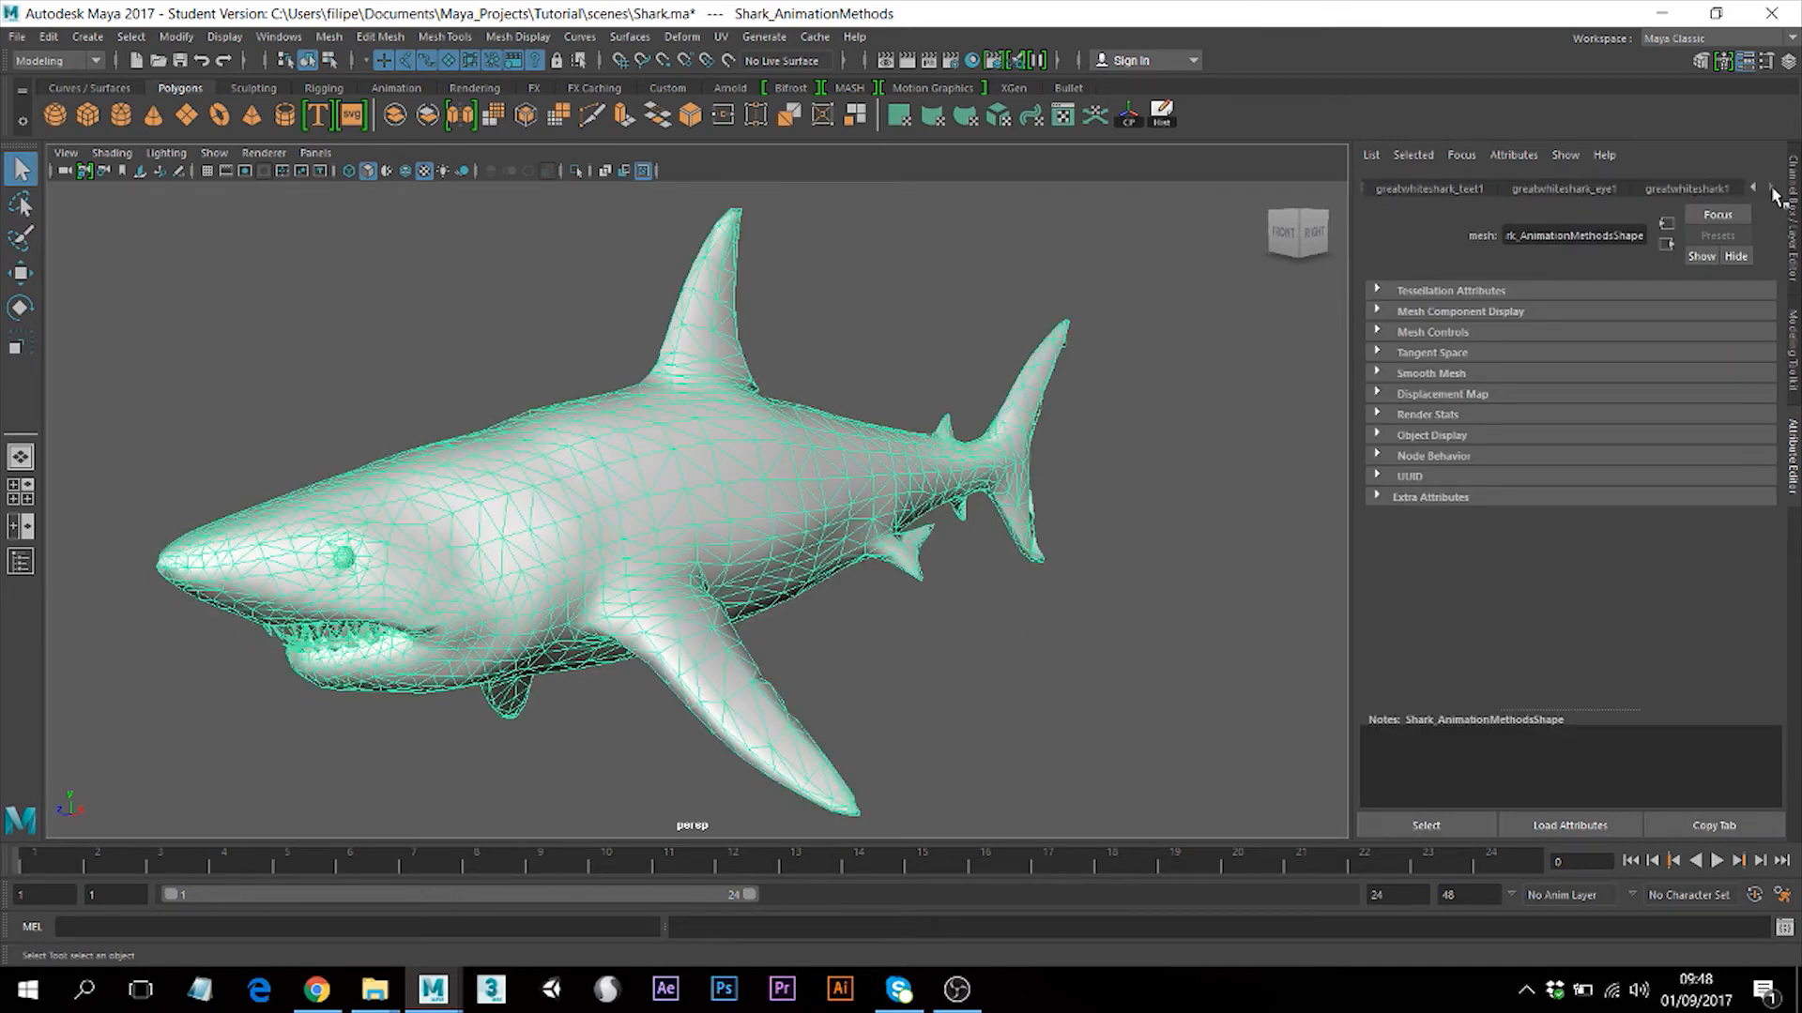
pyautogui.click(1706, 194)
pyautogui.click(1571, 189)
pyautogui.click(1431, 190)
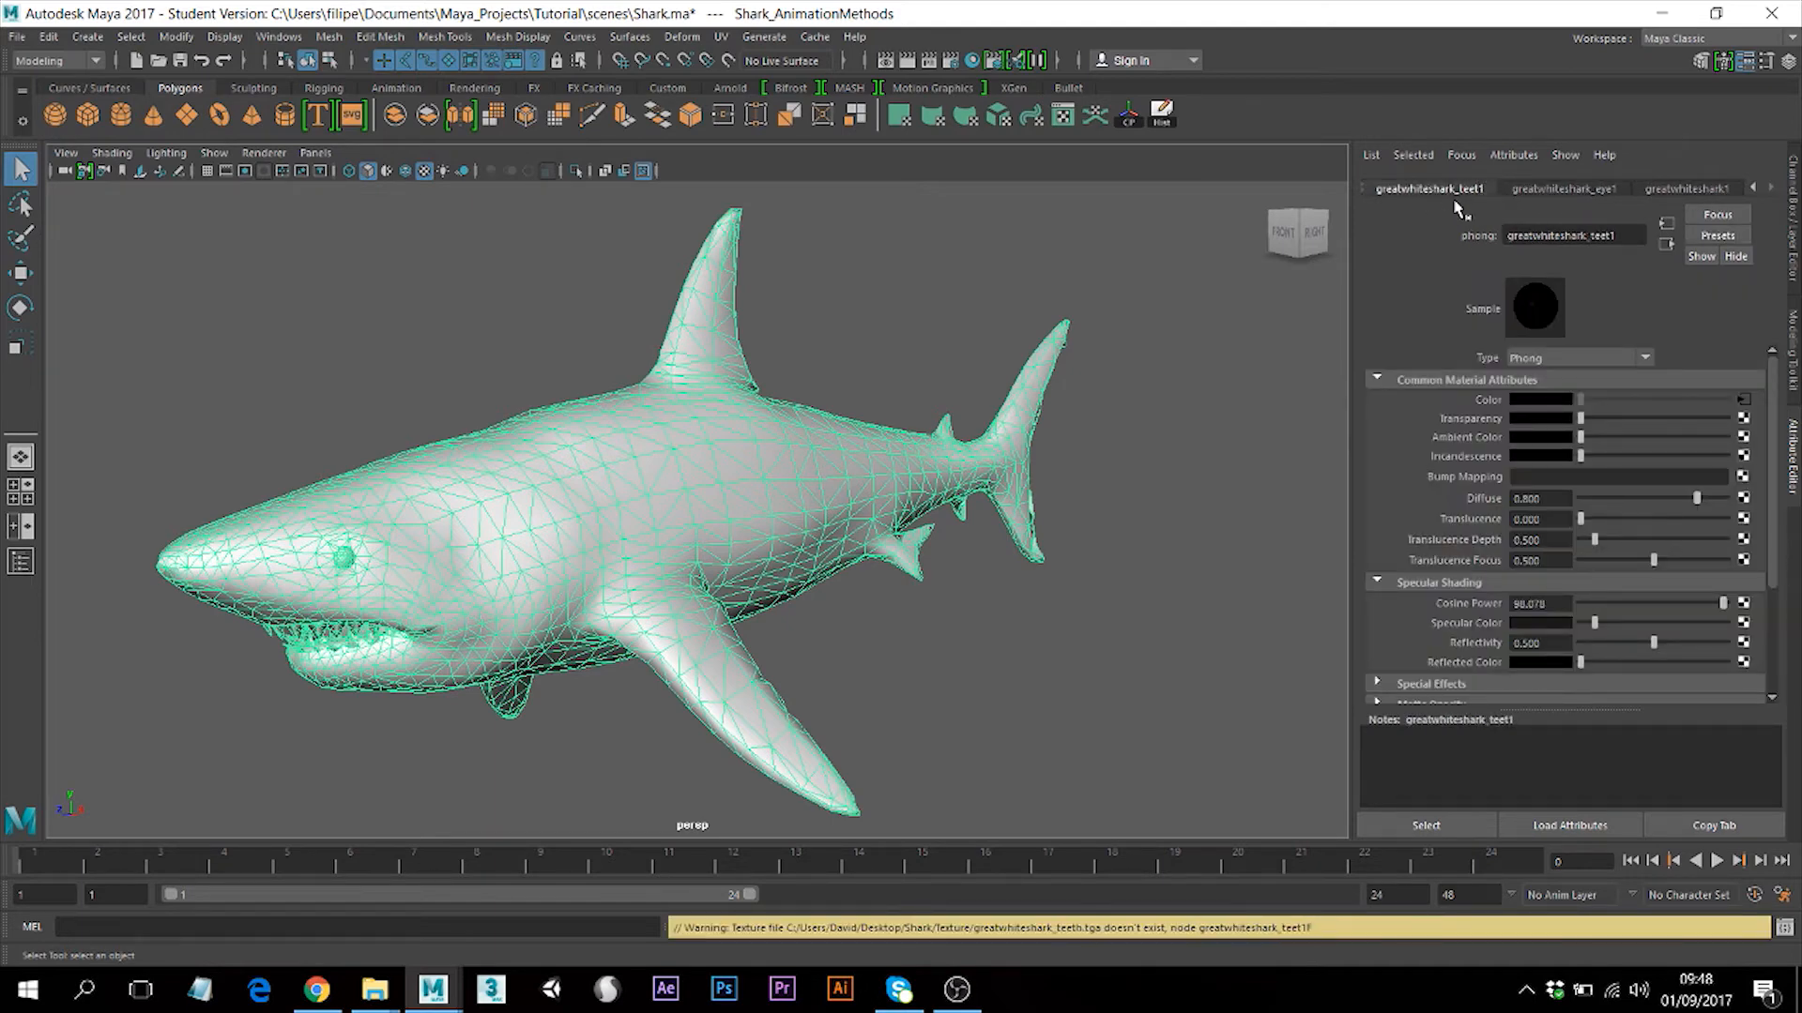
# Look through the shark mesh's transform, shape and material nodes again, ending on the greatwhiteshark1 material.
pyautogui.click(737, 450)
pyautogui.click(726, 469)
pyautogui.click(1604, 190)
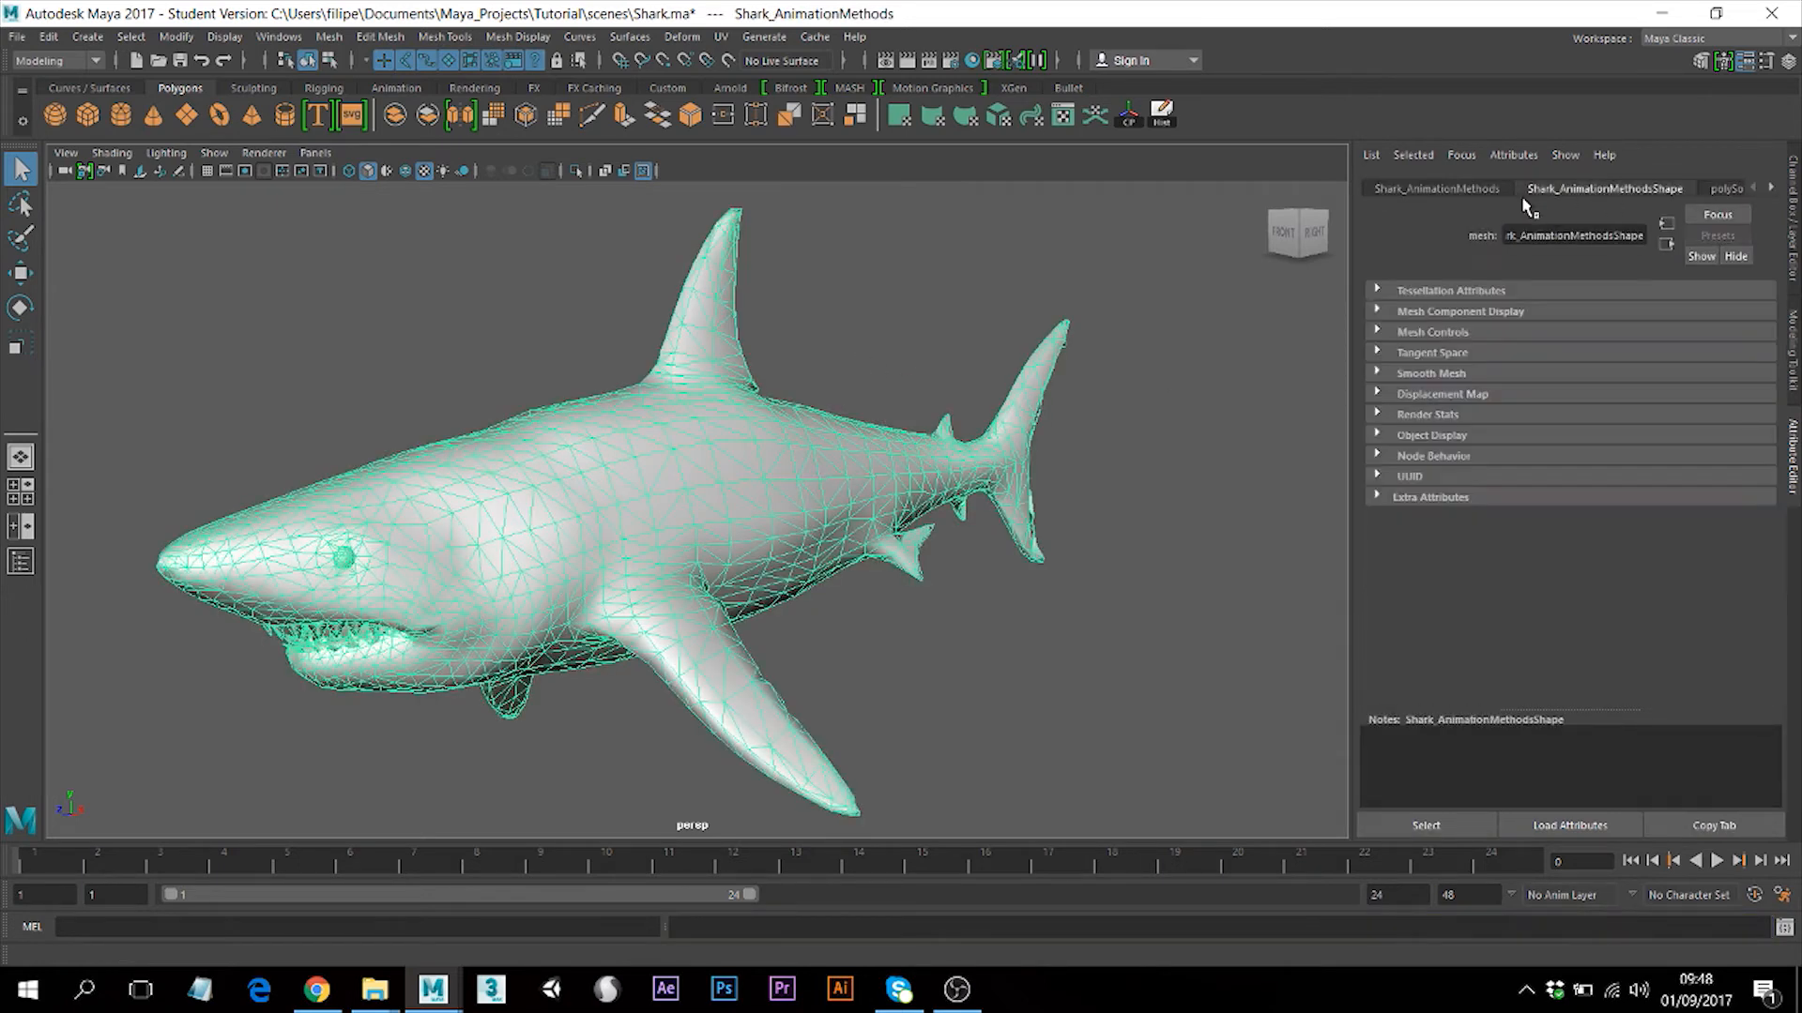
pyautogui.click(1457, 188)
pyautogui.click(1717, 190)
pyautogui.click(1770, 188)
pyautogui.click(1771, 189)
pyautogui.click(1705, 190)
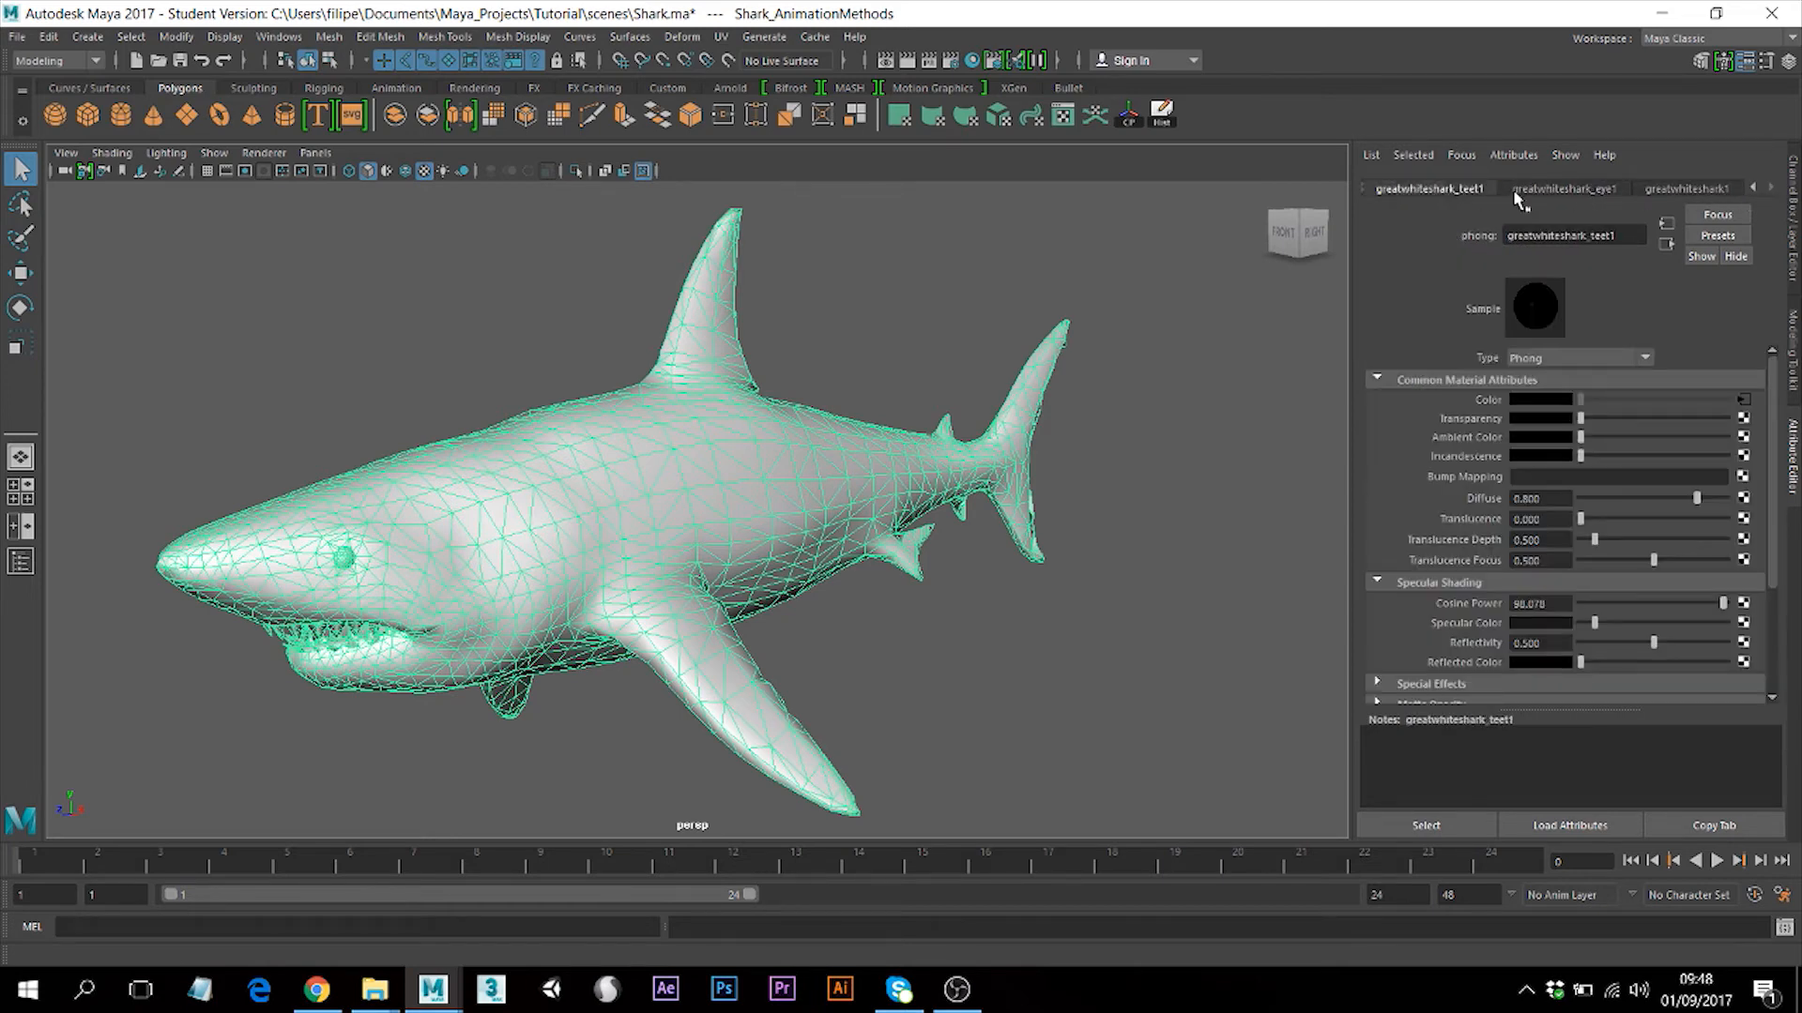
pyautogui.keyDown('alt'); pyautogui.moveTo(1161, 472); pyautogui.dragTo(1066, 485); pyautogui.keyUp('alt')
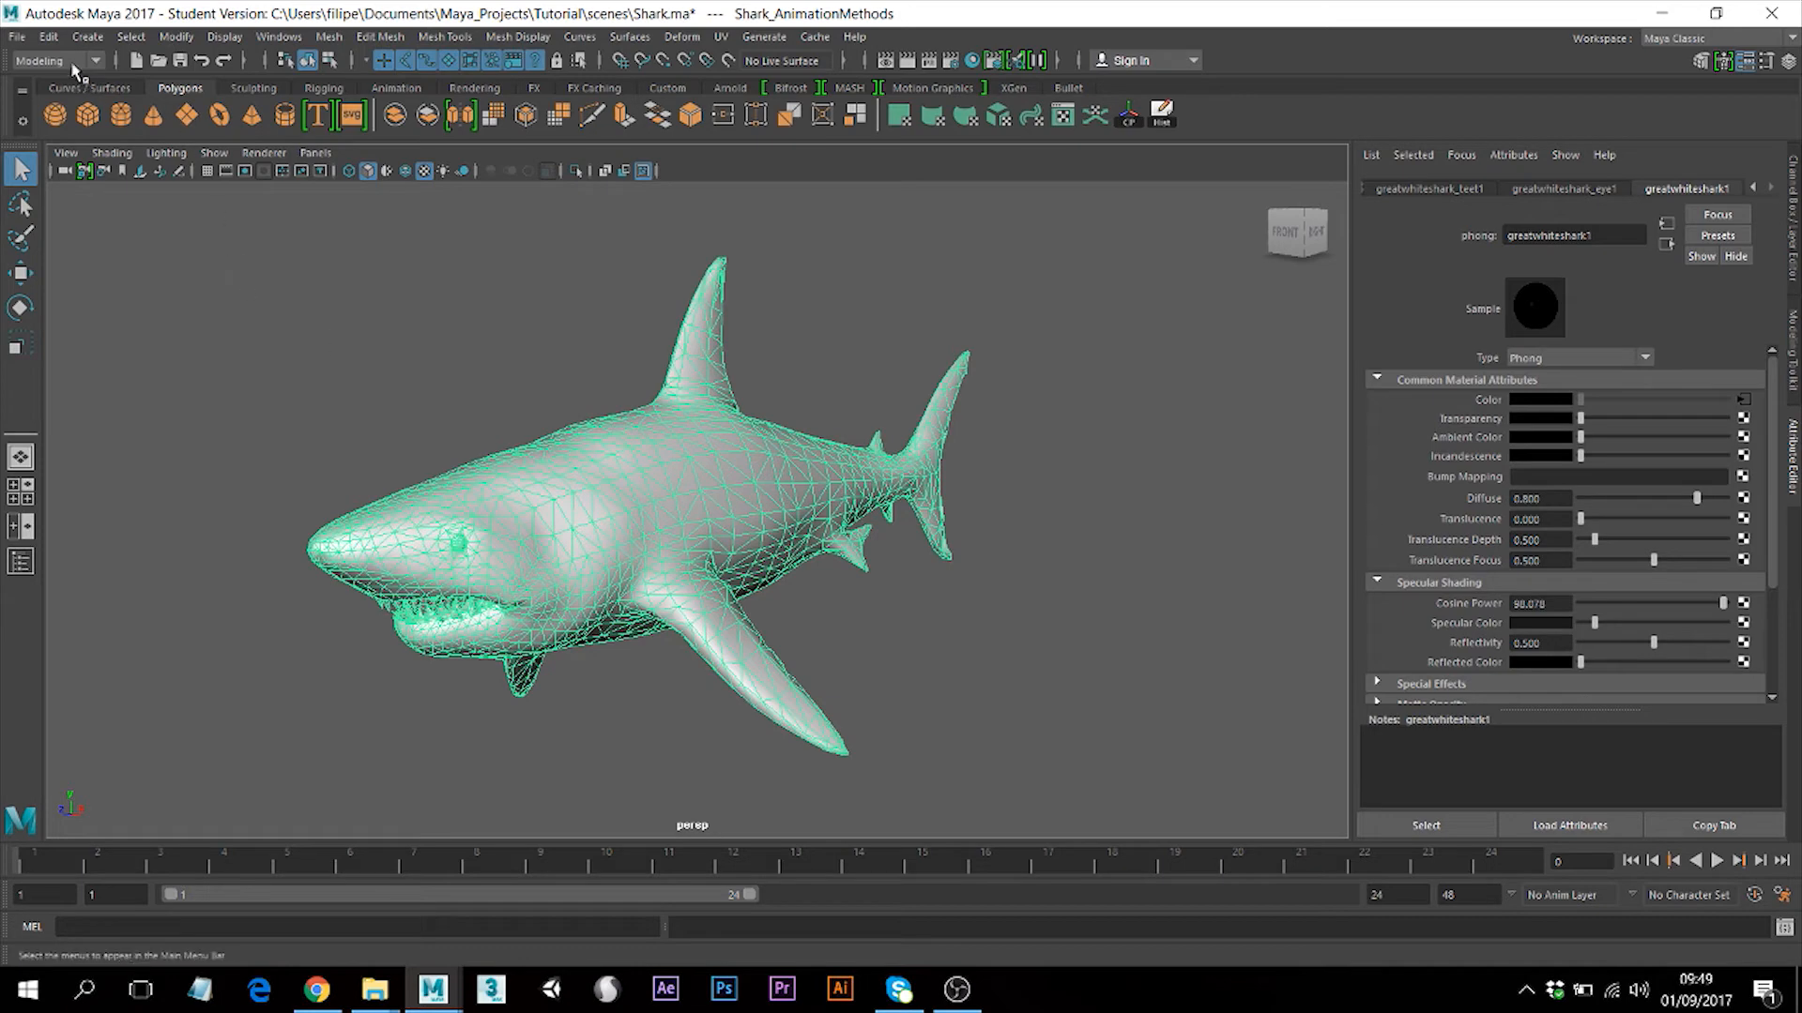
# Set the current project to the Tutorial folder inside Documents\Maya_Projects.
pyautogui.click(17, 37)
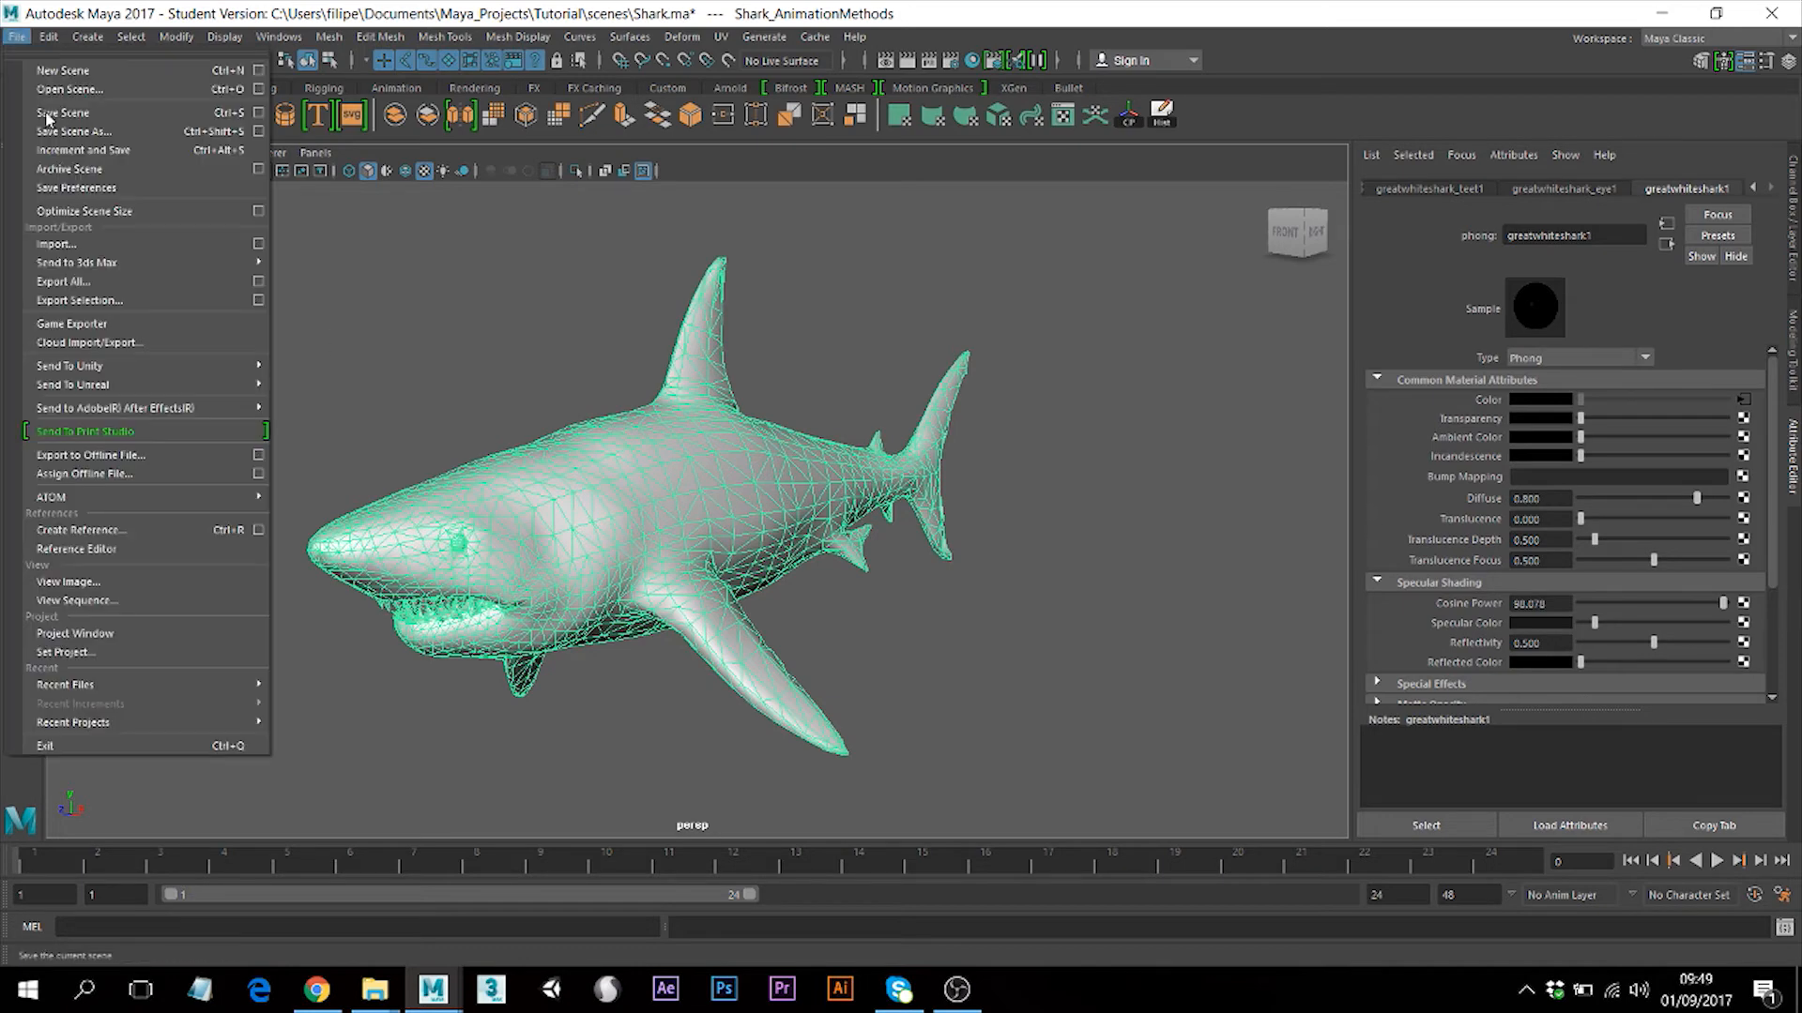
pyautogui.click(124, 651)
pyautogui.click(260, 346)
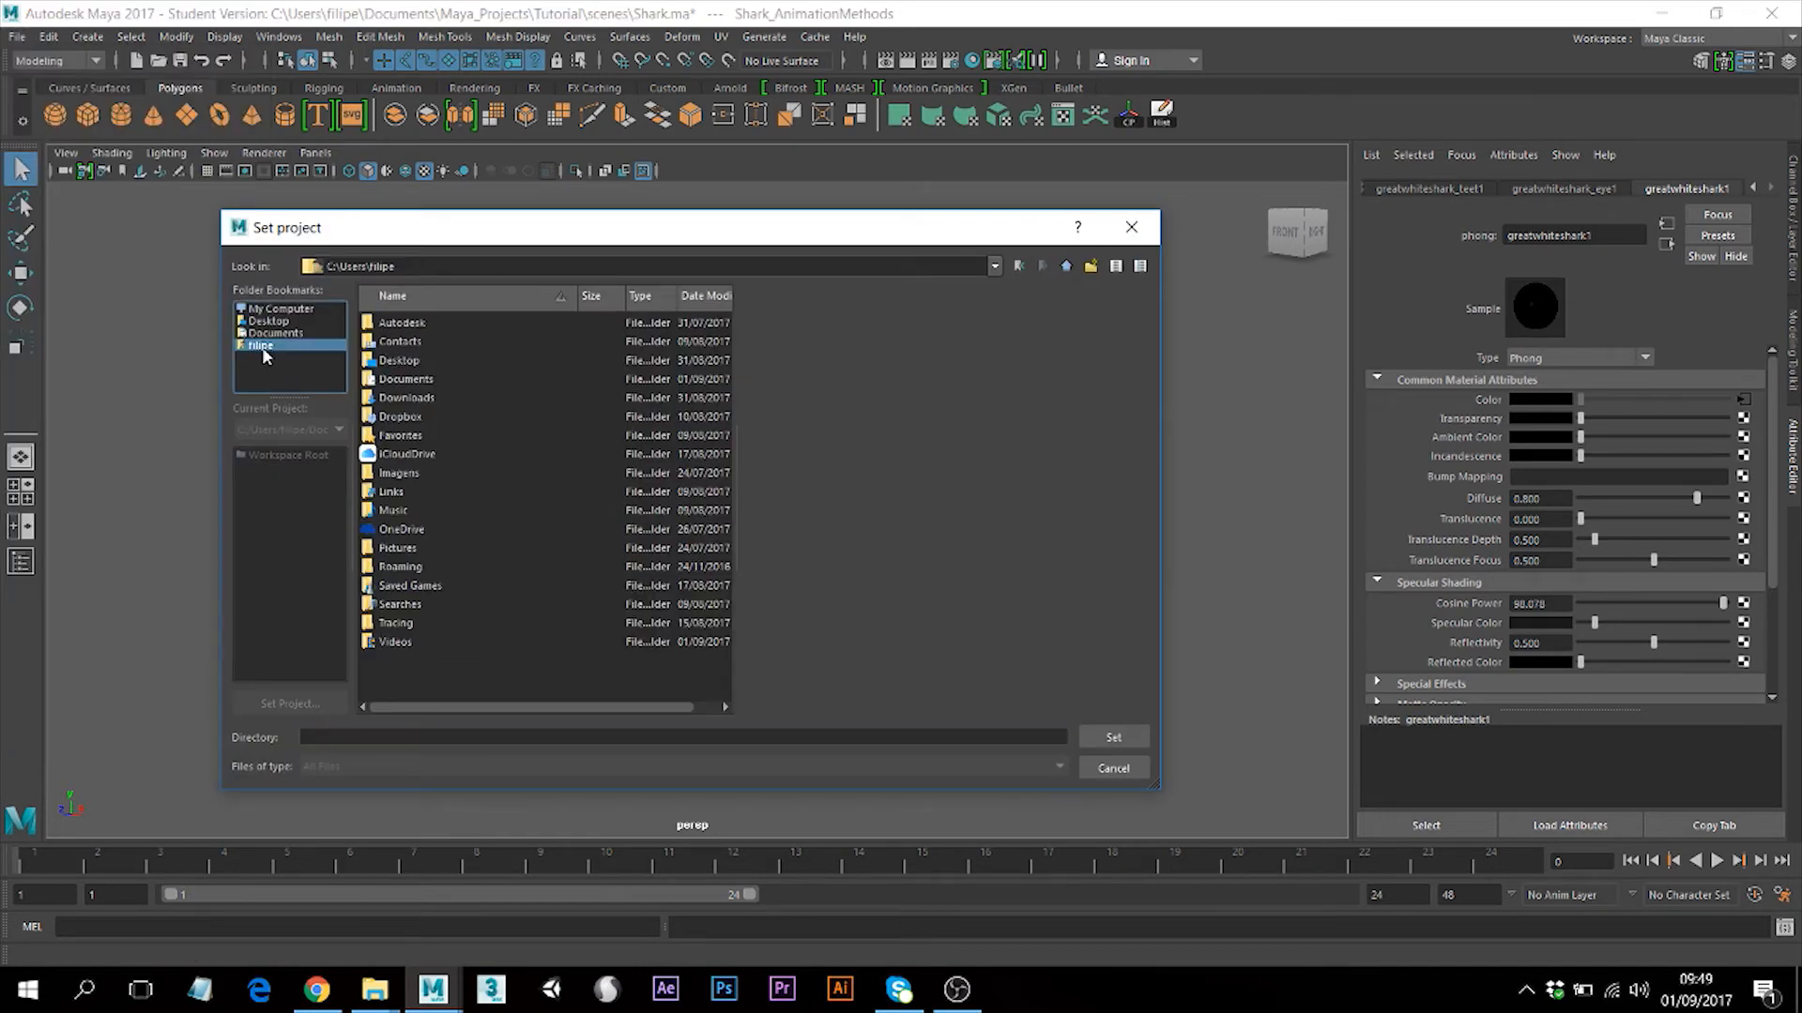
pyautogui.doubleClick(419, 380)
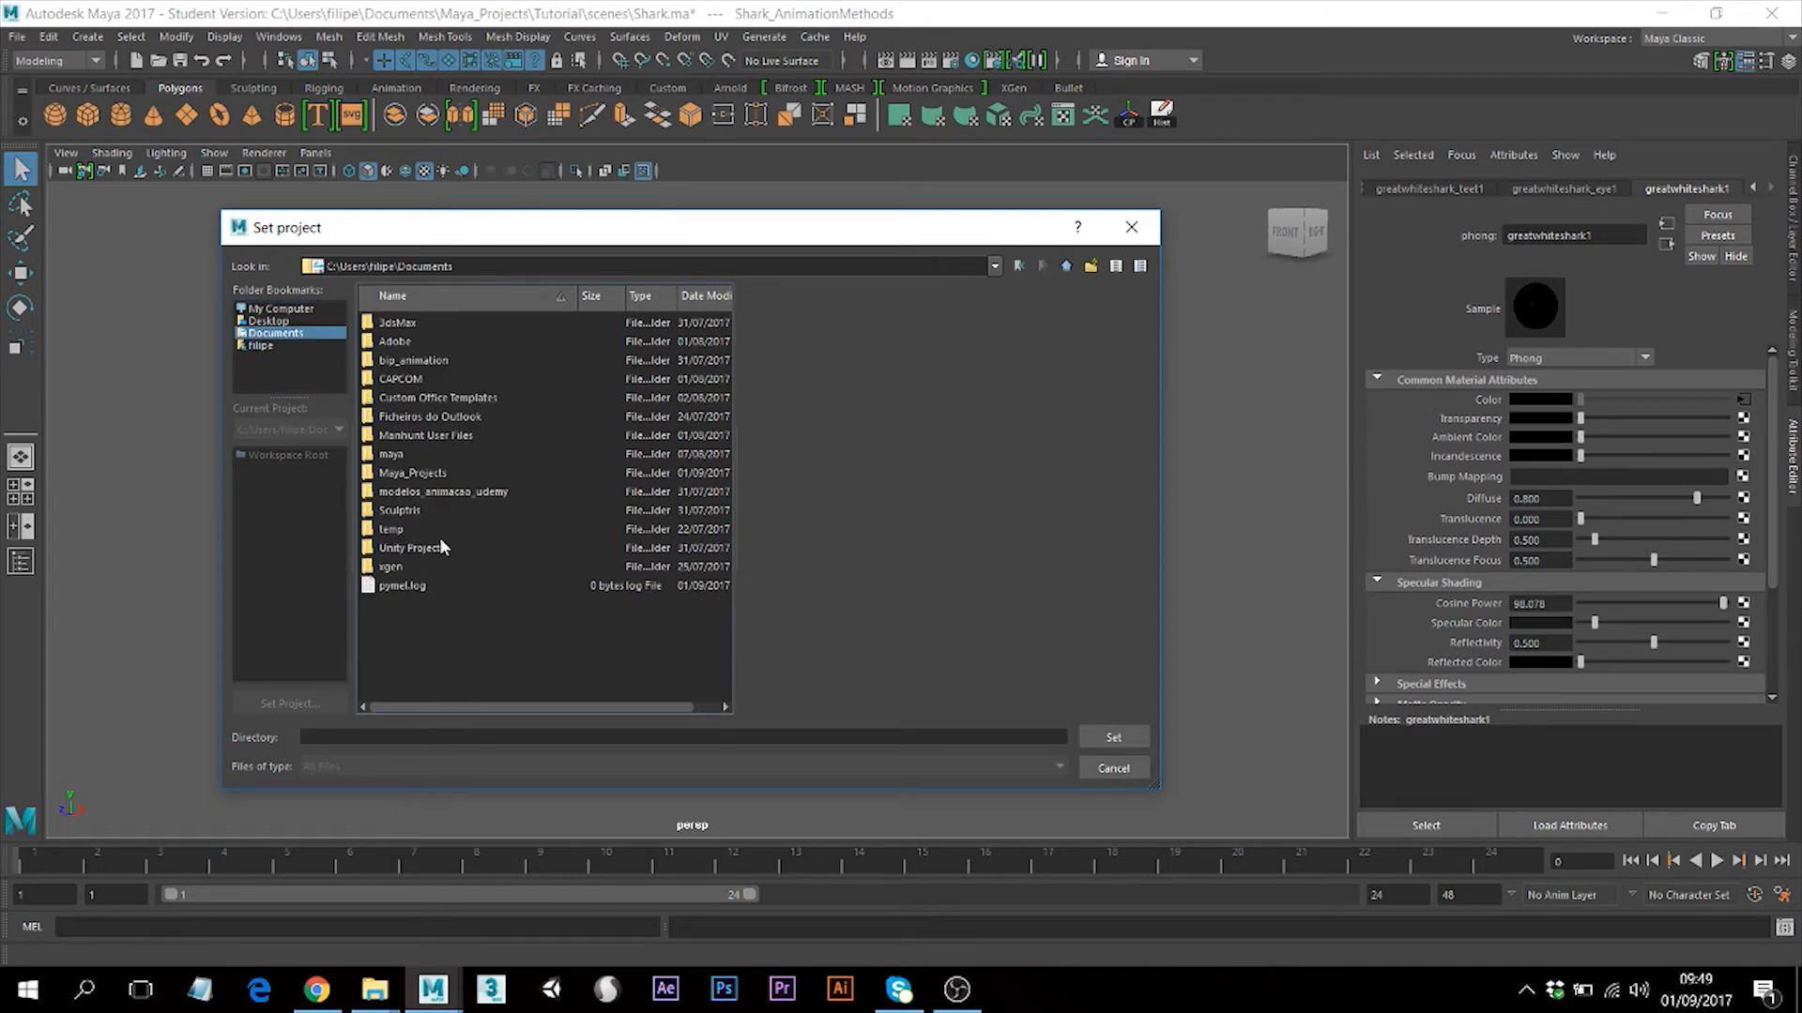
pyautogui.doubleClick(413, 473)
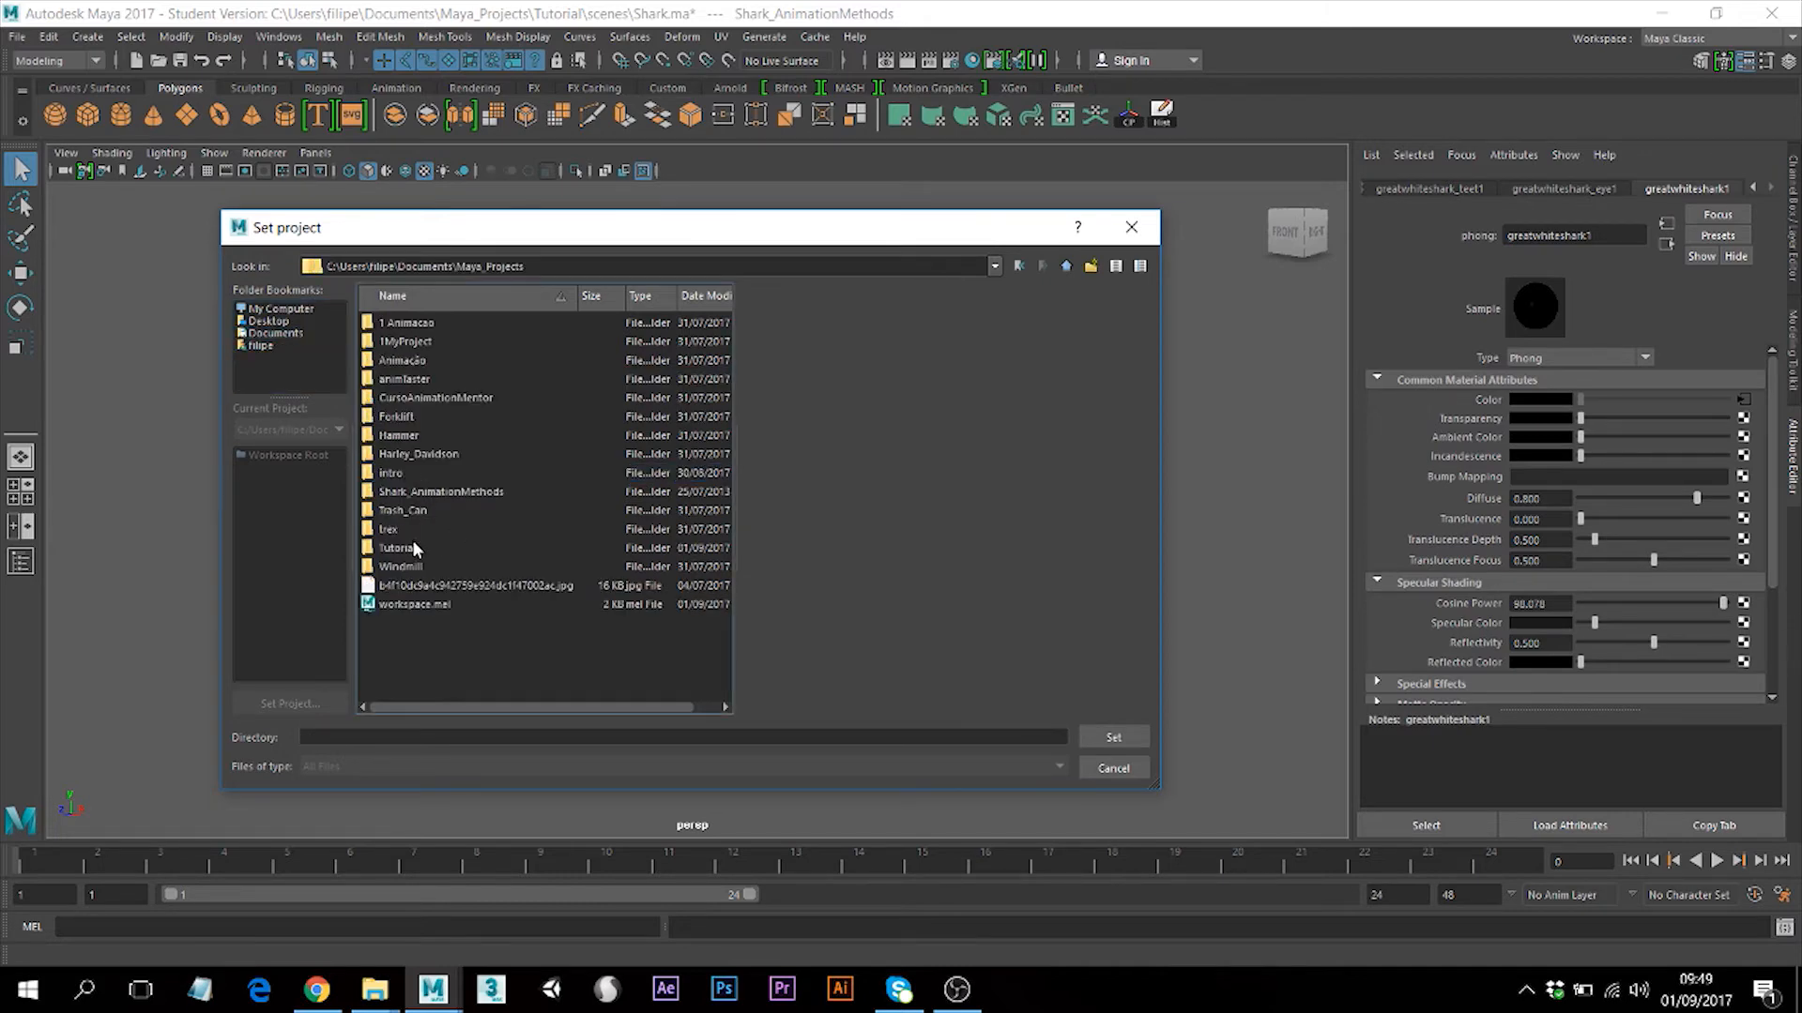
pyautogui.click(416, 548)
pyautogui.click(1107, 739)
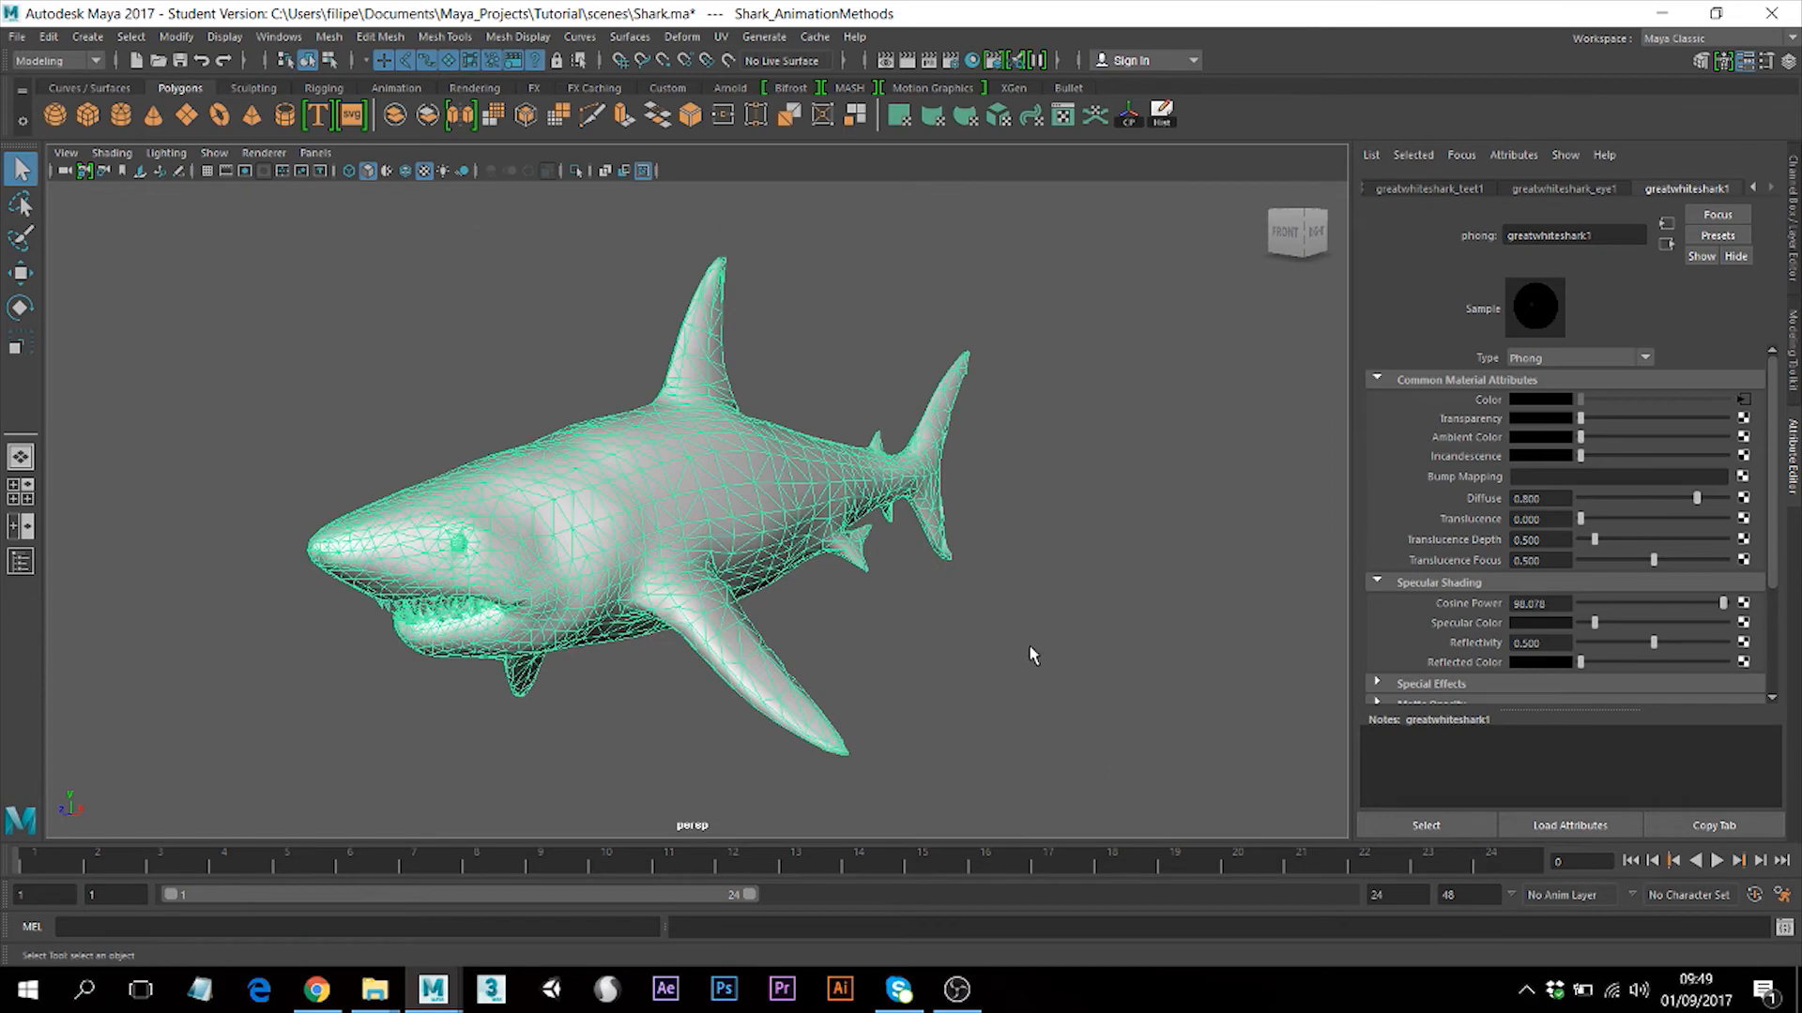
# Deselect the shark and reopen Shark.ma from the Tutorial project's scenes folder without saving changes.
pyautogui.click(294, 222)
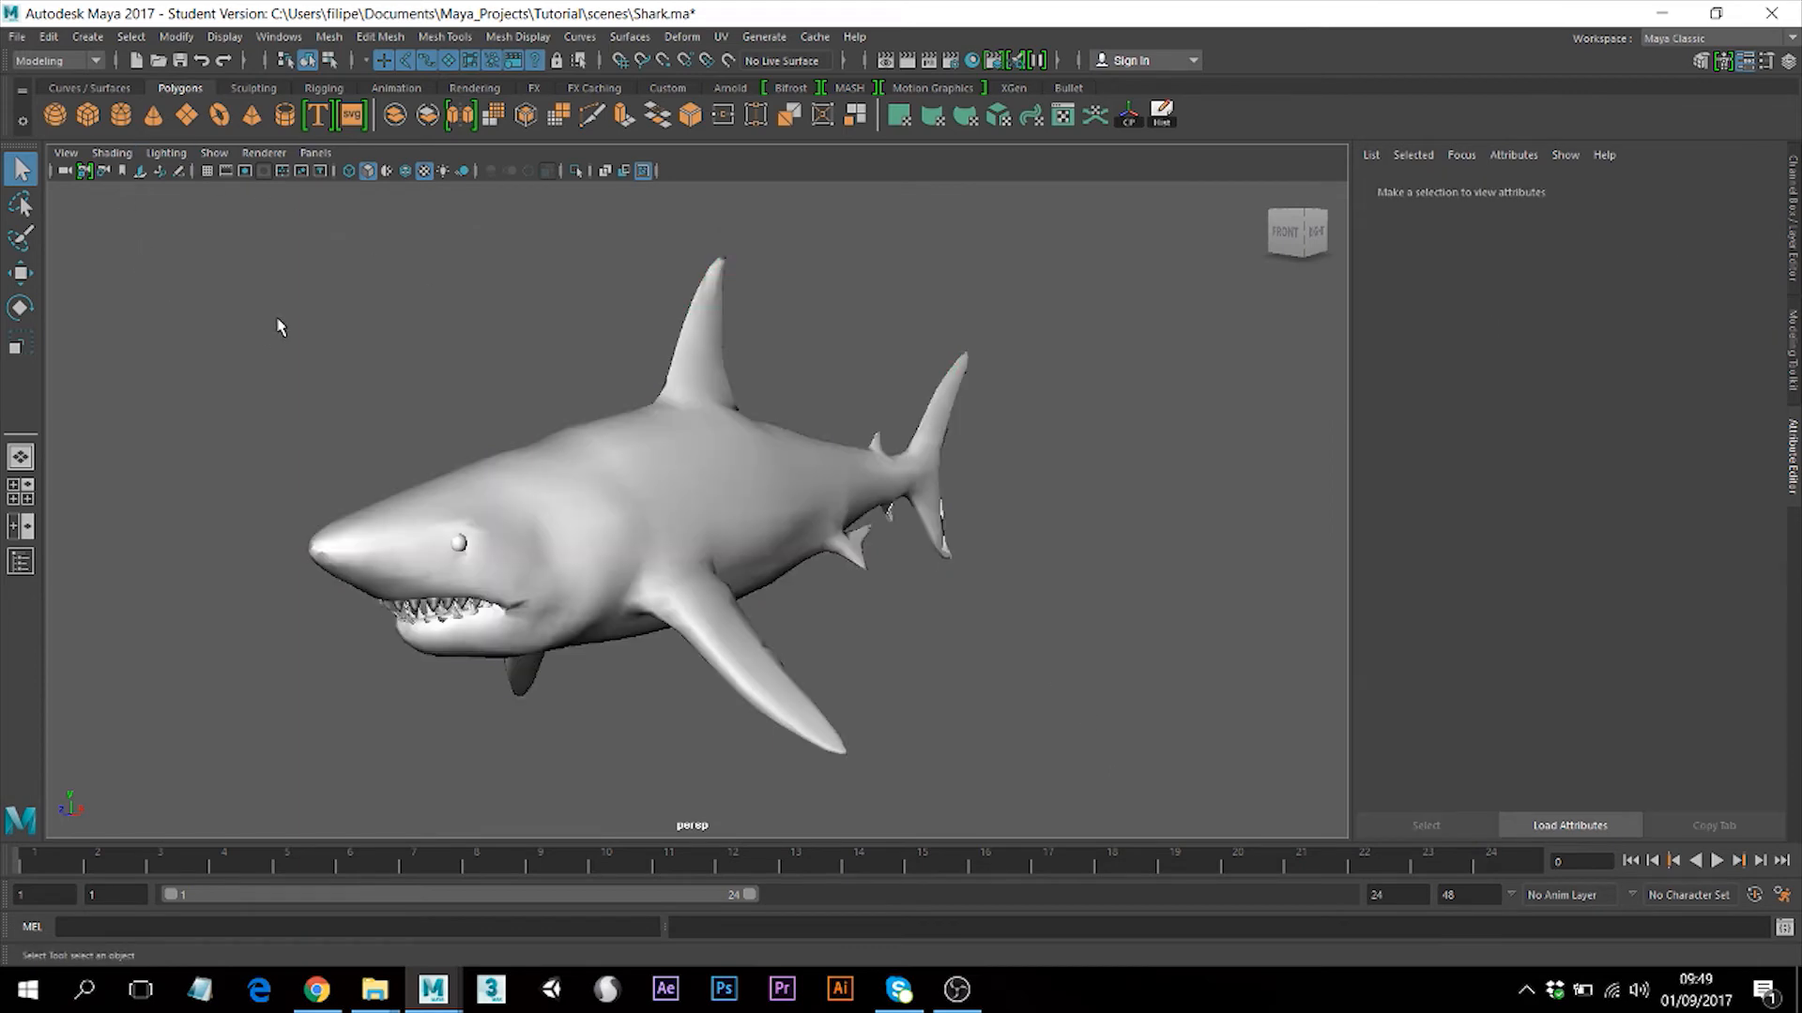
pyautogui.click(17, 36)
pyautogui.click(45, 93)
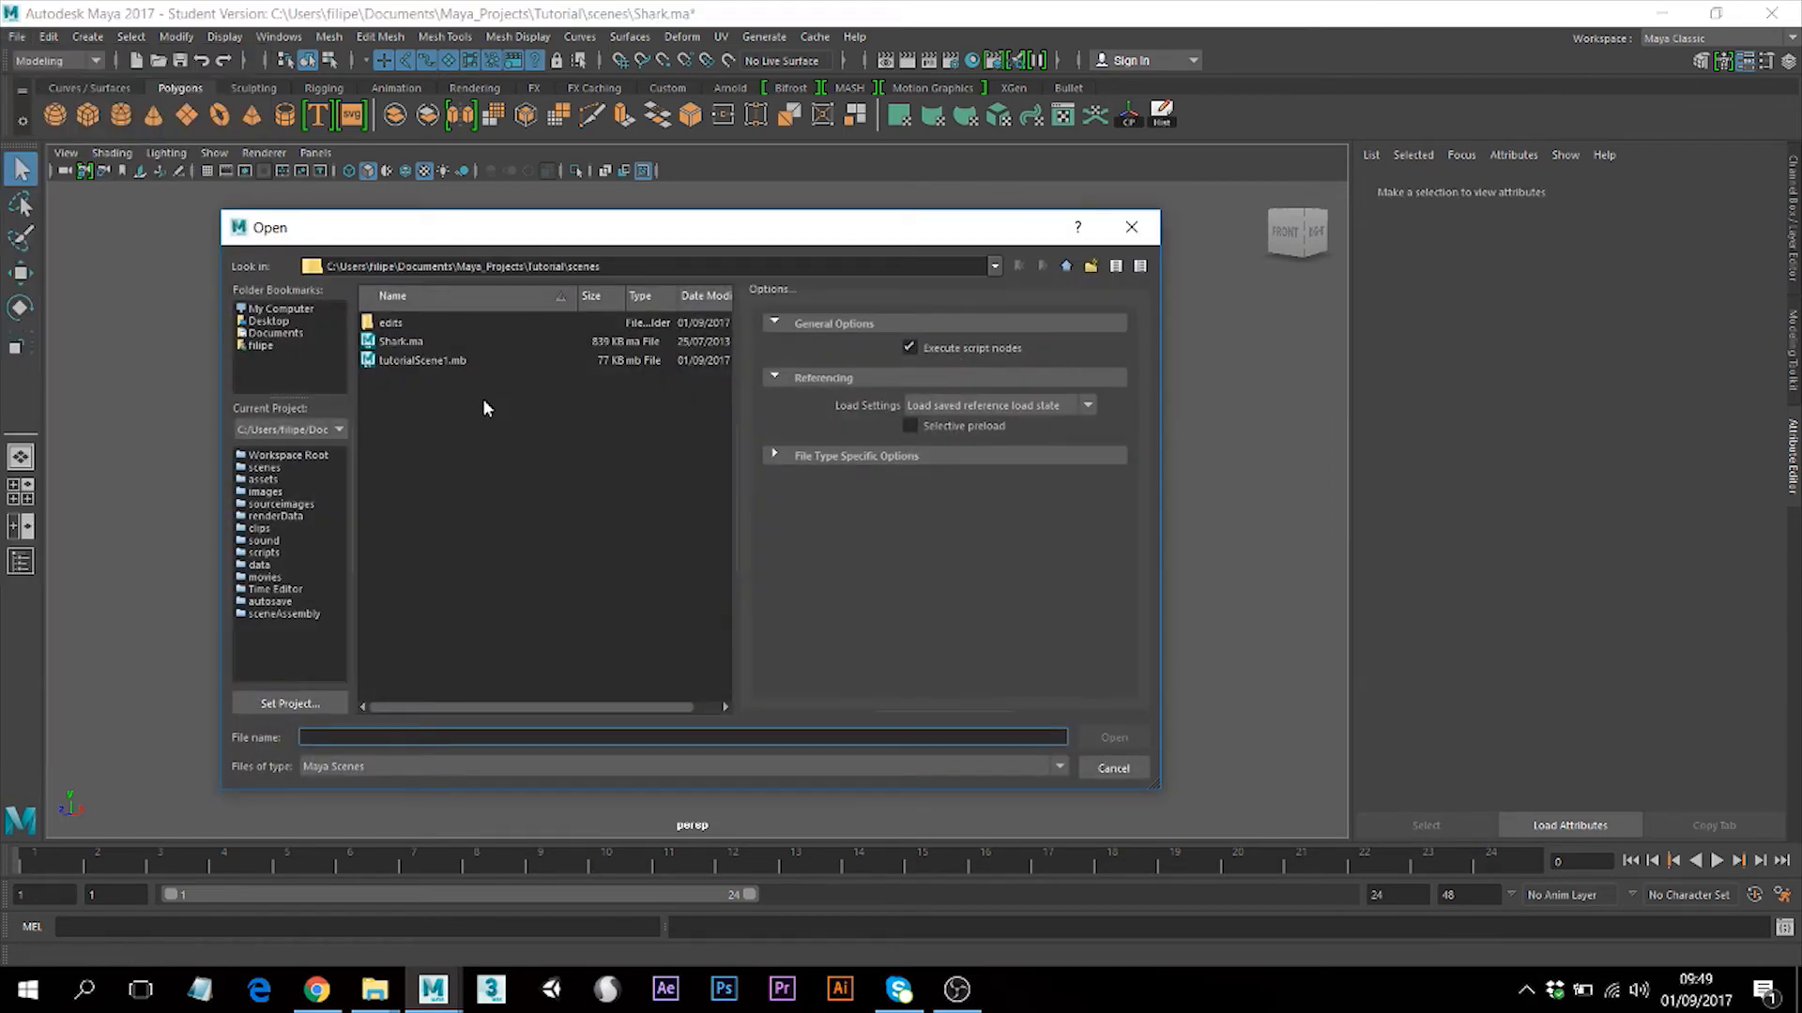
pyautogui.click(397, 343)
pyautogui.click(1112, 737)
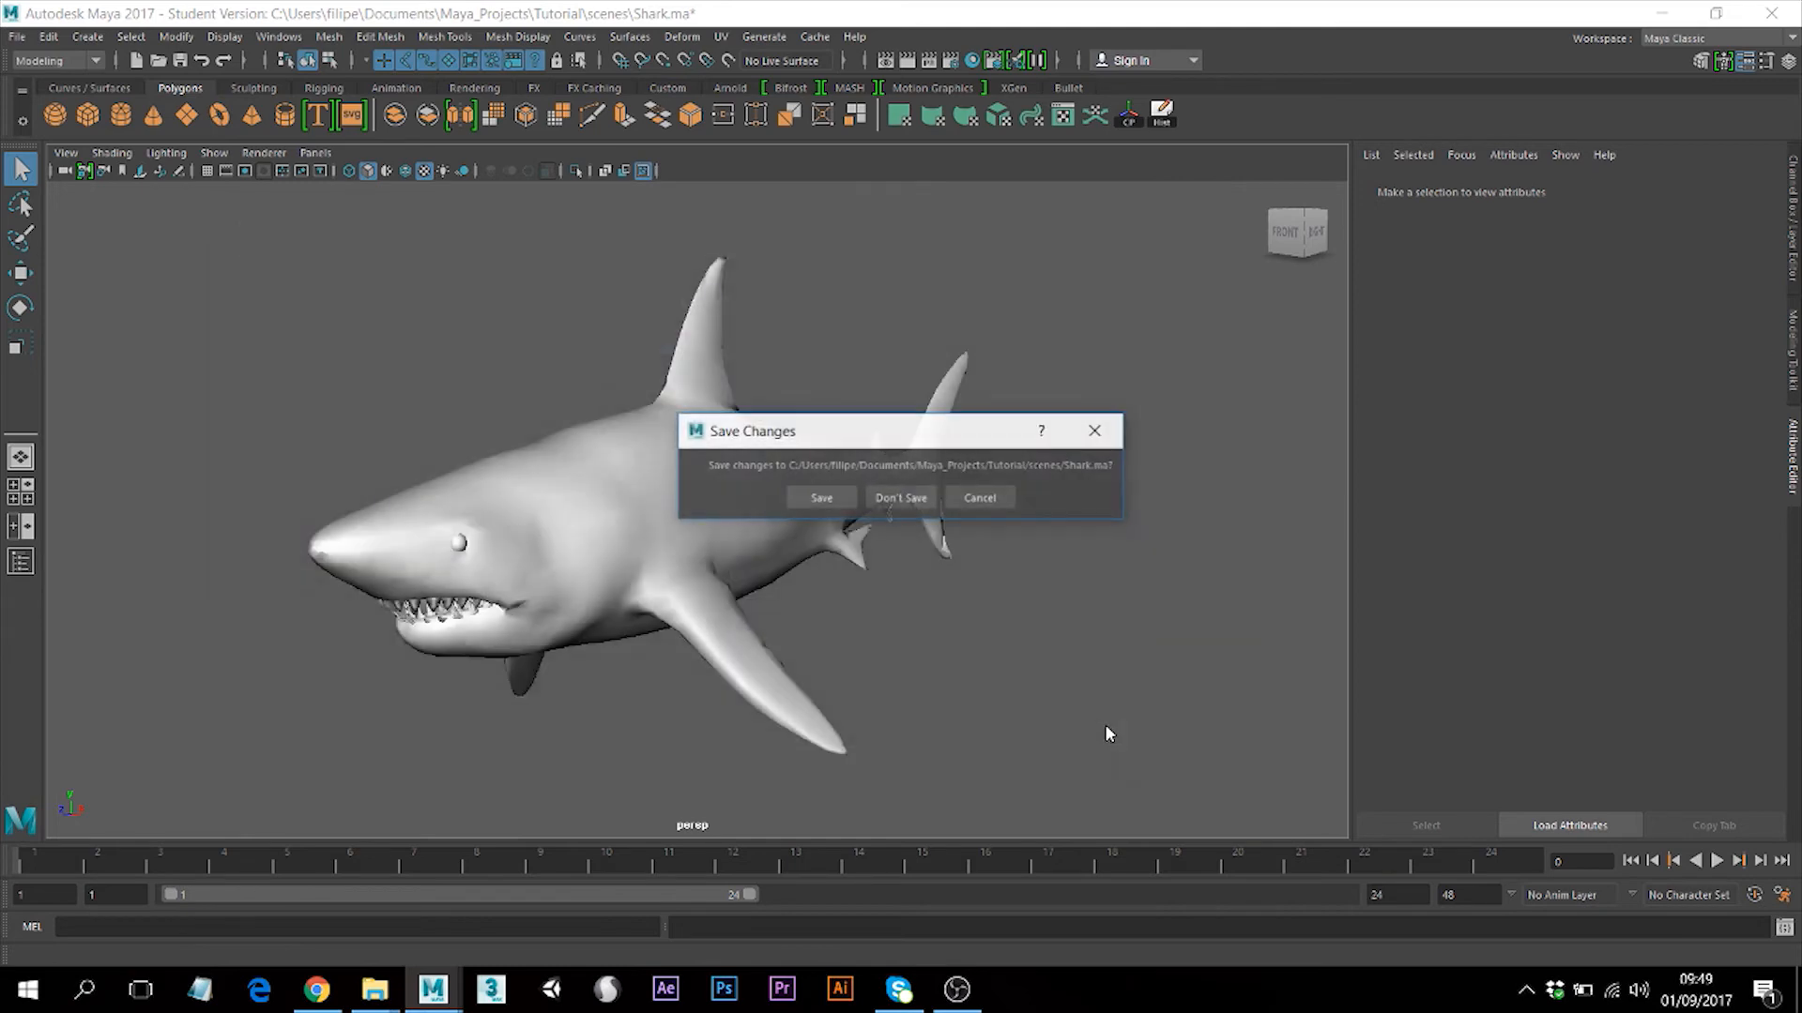
pyautogui.click(908, 505)
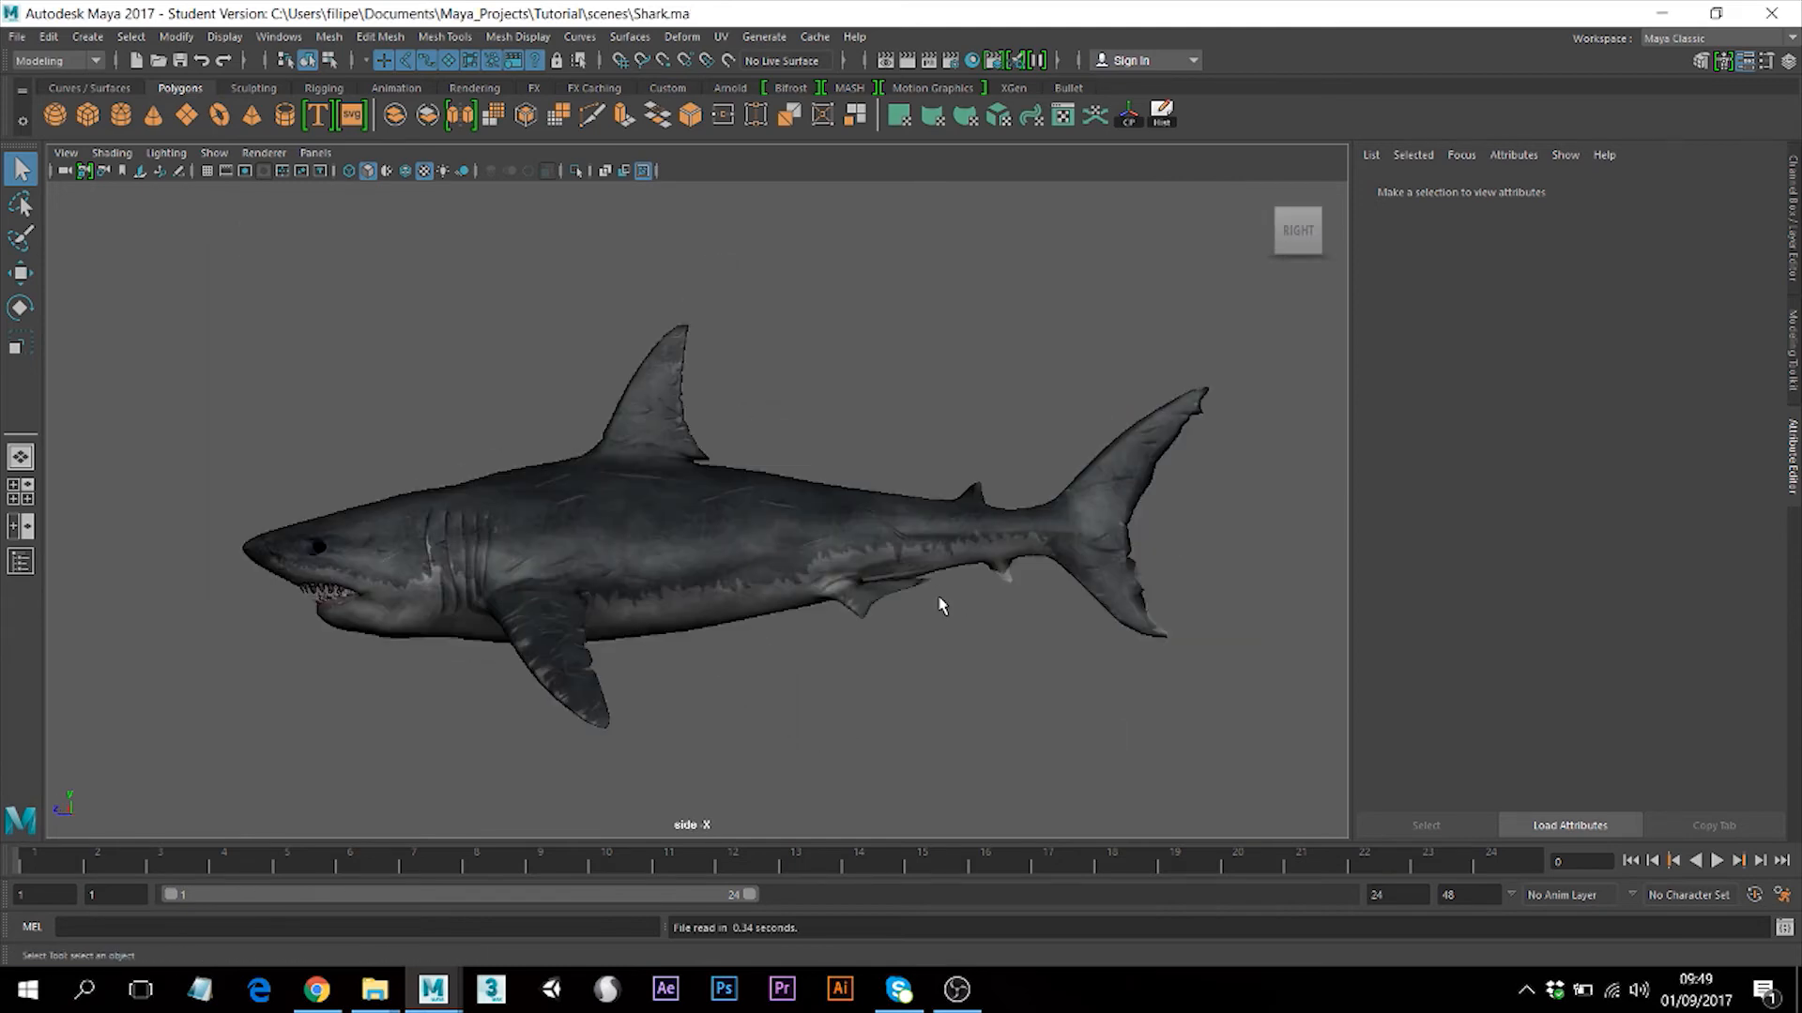
# Switch the reopened scene to the perspective view and frame the whole shark at an angle.
pyautogui.press('space')
pyautogui.moveTo(773, 540); pyautogui.dragTo(614, 511)
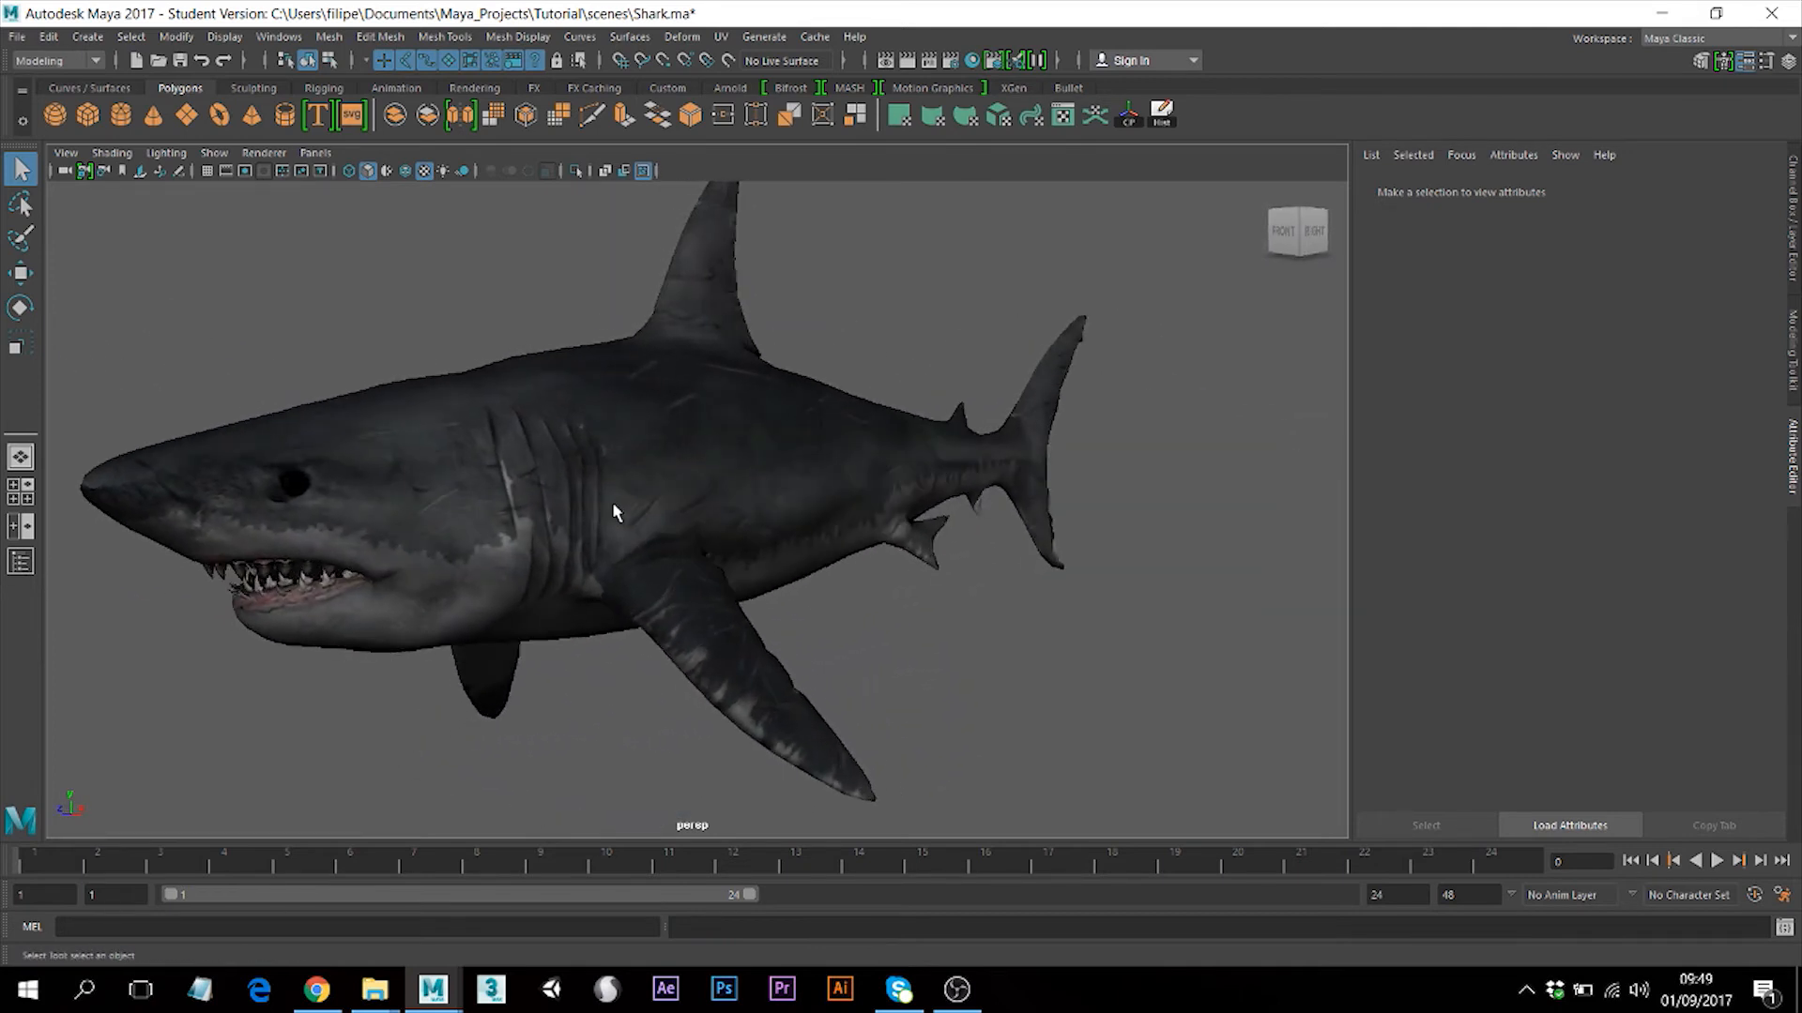
pyautogui.moveTo(832, 513)
pyautogui.keyDown('alt'); pyautogui.mouseDown(button='right')
pyautogui.moveTo(829, 447)
pyautogui.moveTo(825, 516)
pyautogui.moveTo(816, 503)
pyautogui.mouseUp(button='right'); pyautogui.keyUp('alt')
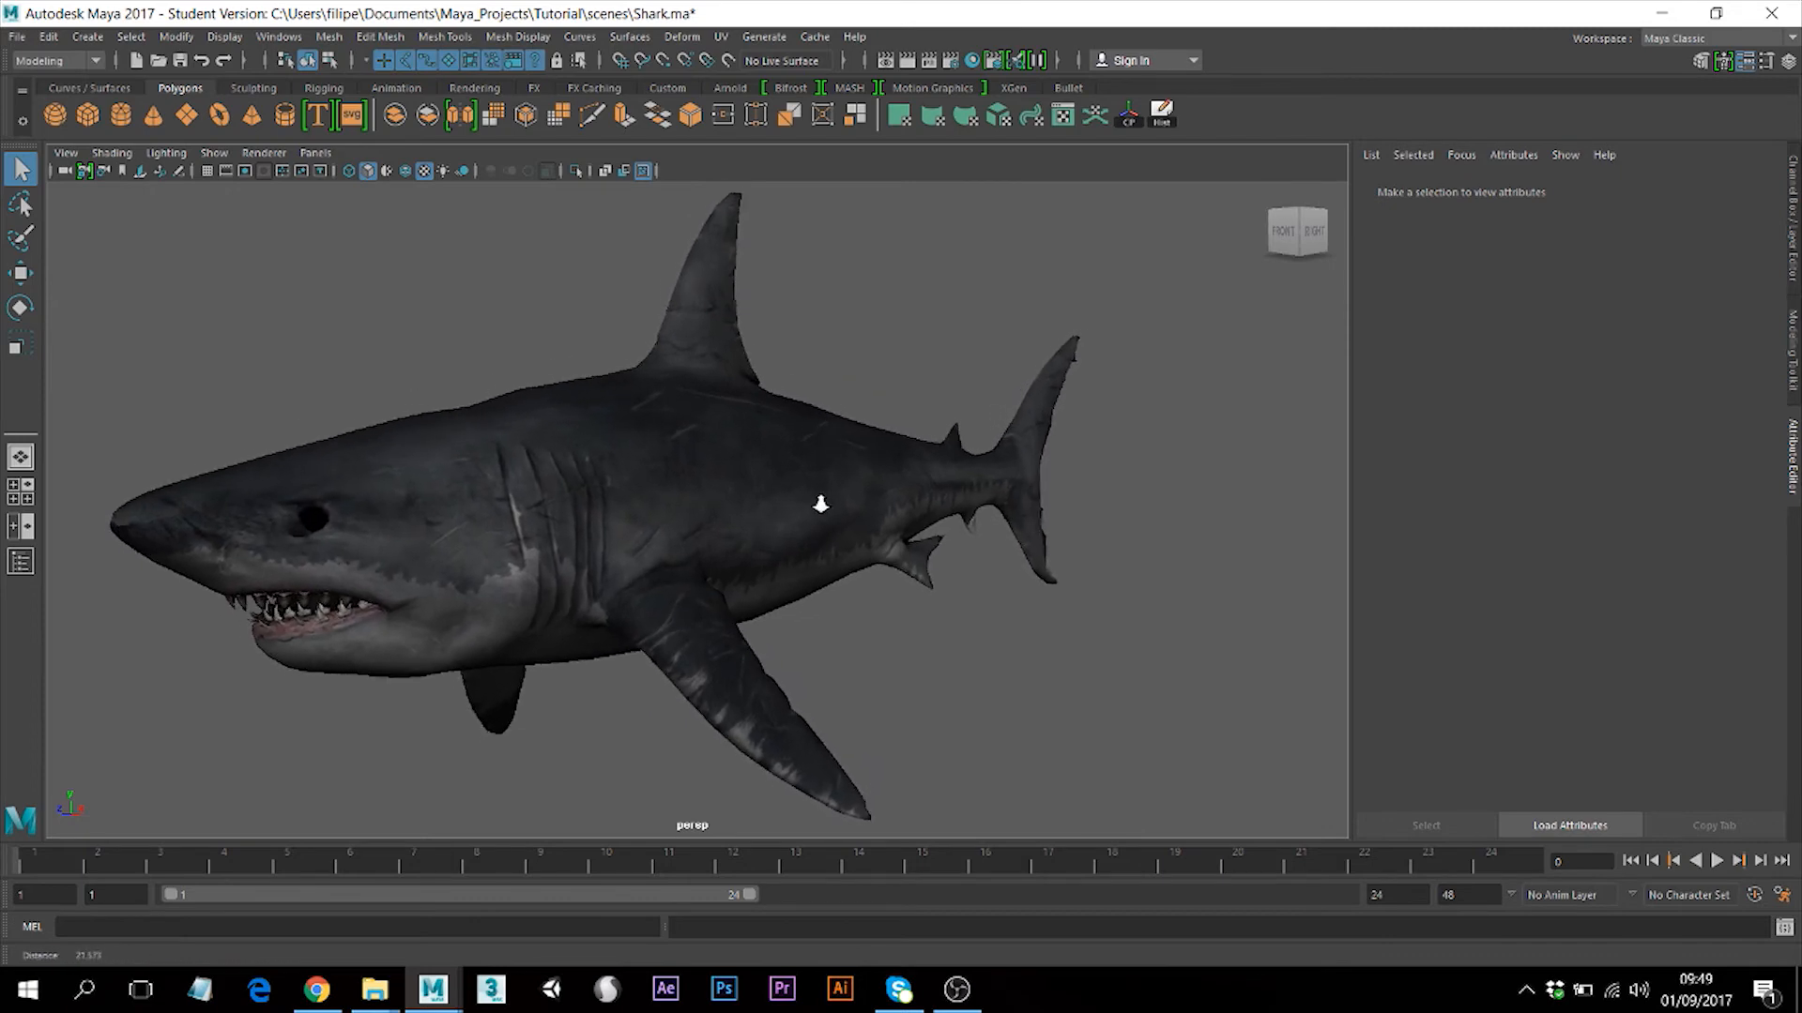
# Select the shark mesh and check its greatwhiteshark1 material, viewing the model from both sides.
pyautogui.click(820, 504)
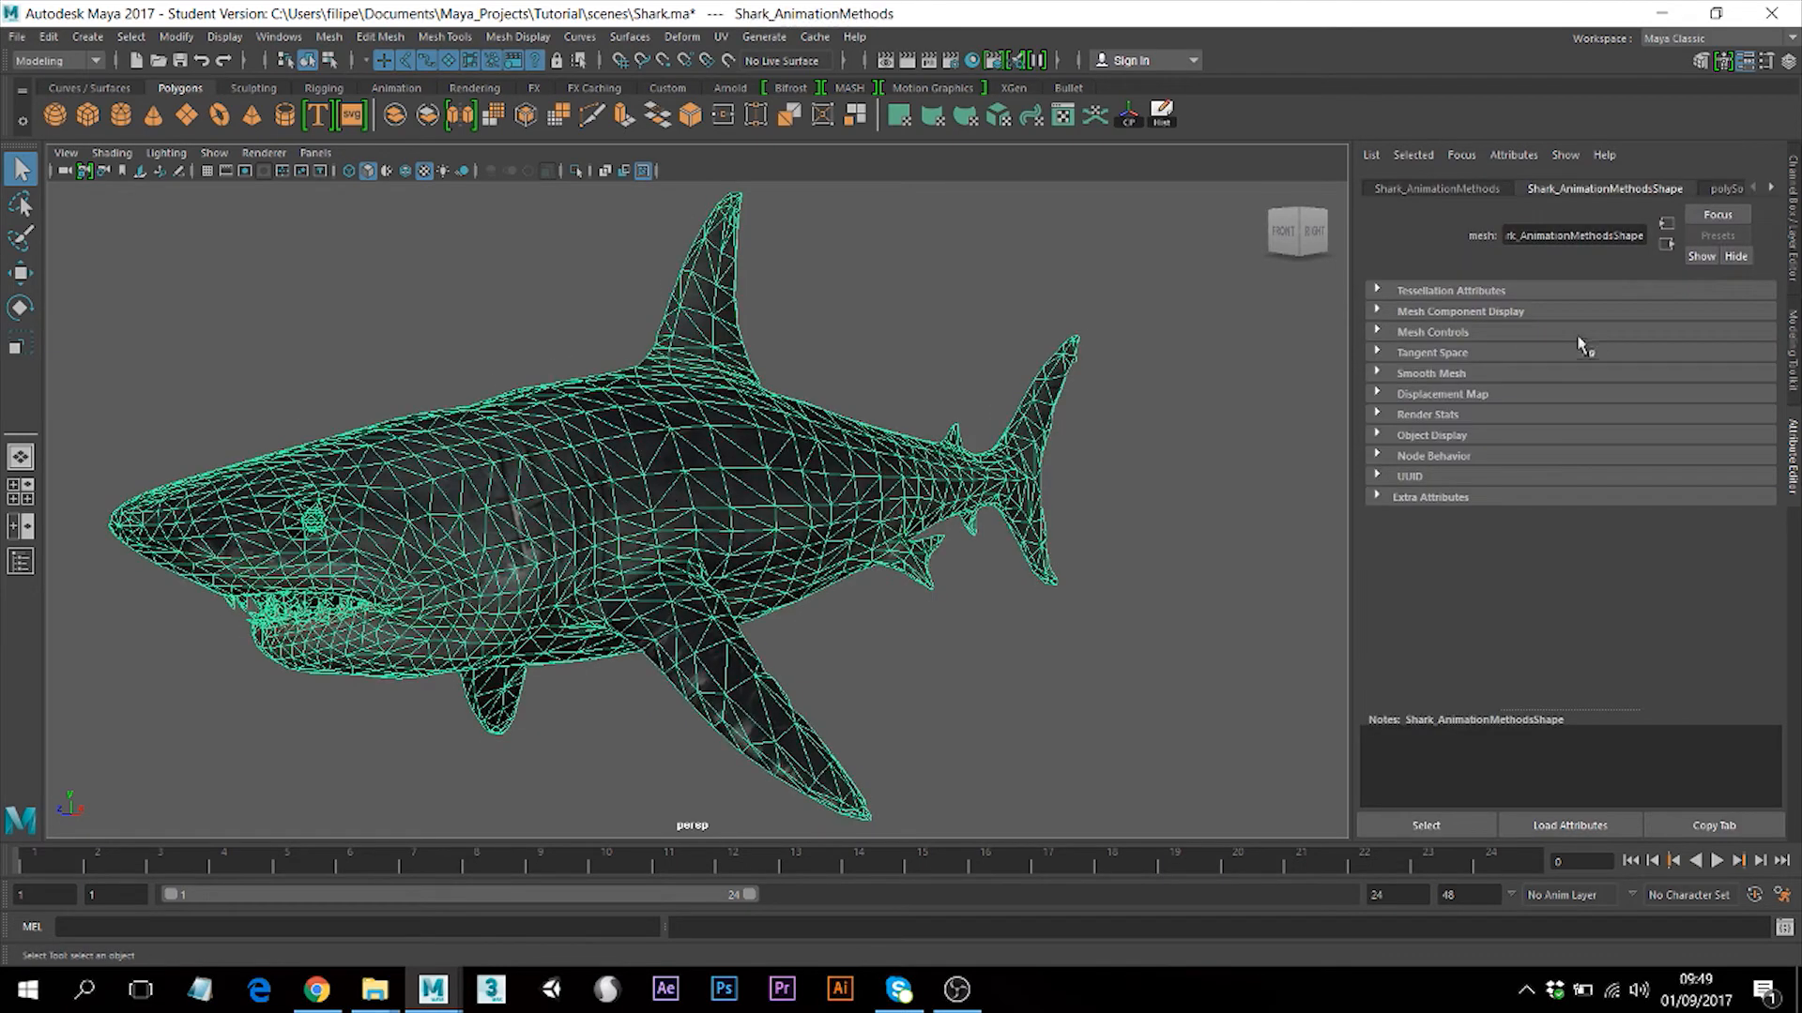
pyautogui.click(1772, 188)
pyautogui.click(1771, 188)
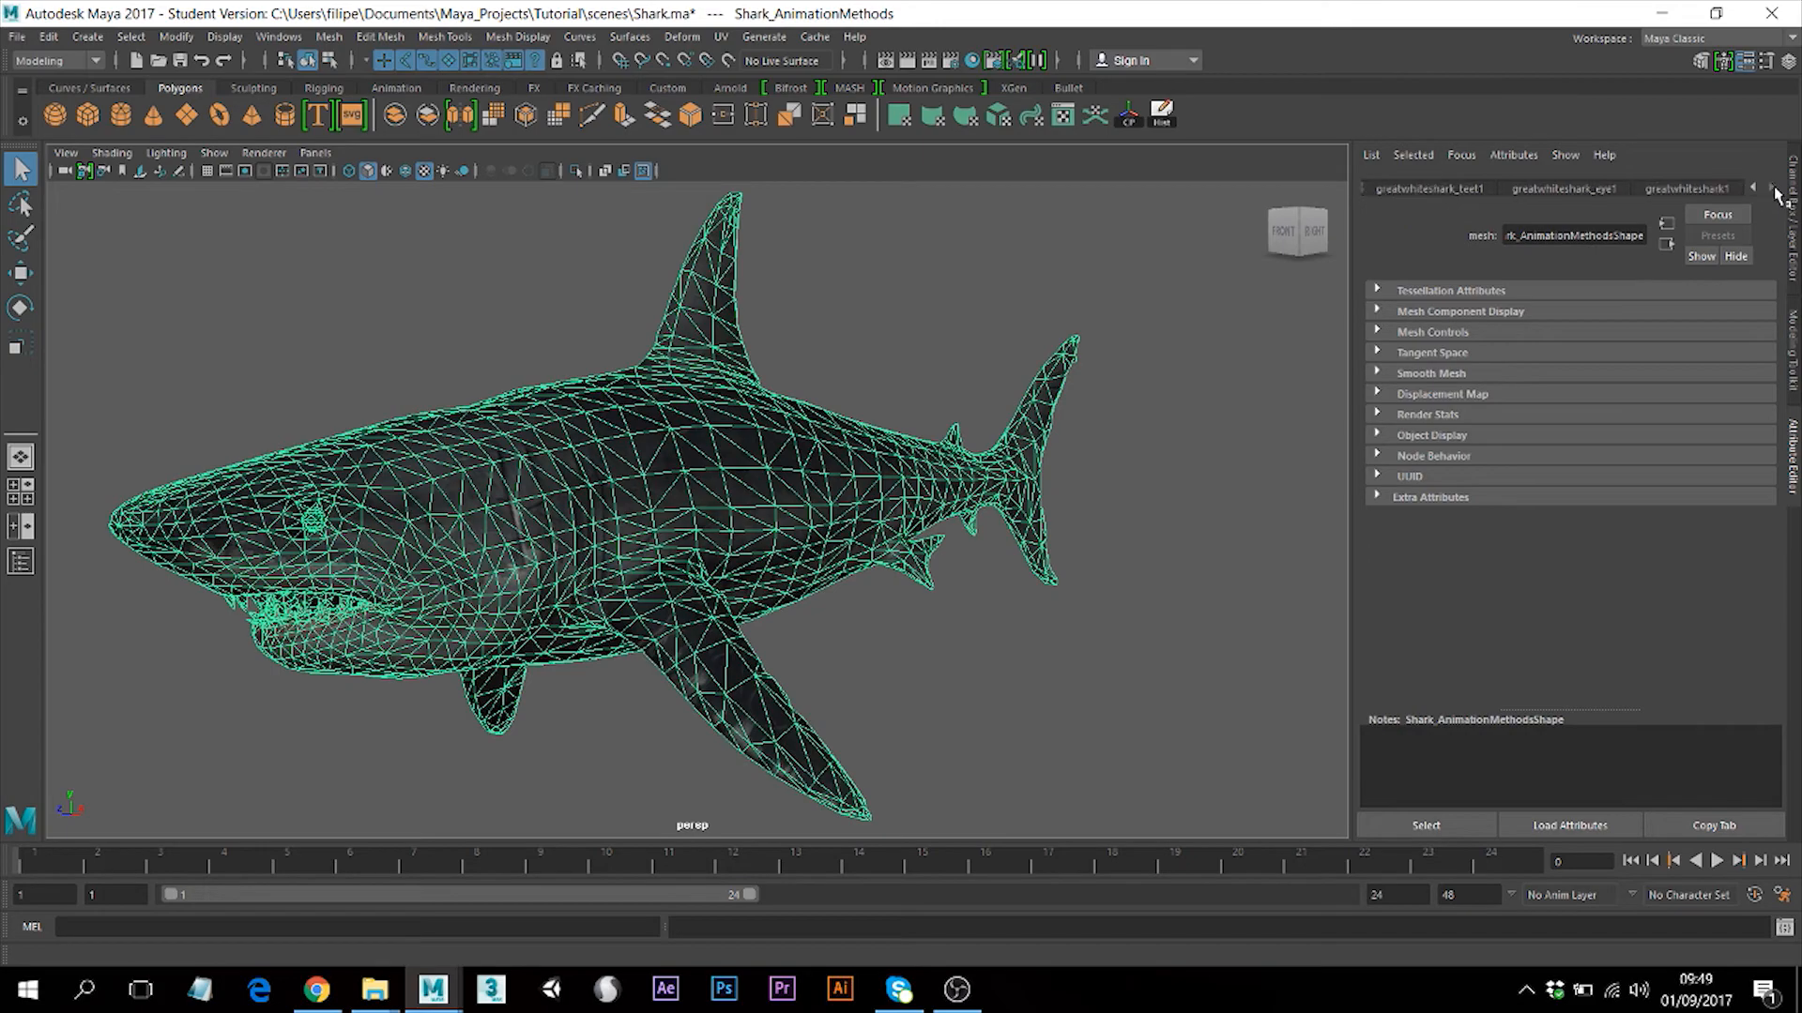
pyautogui.click(1715, 191)
pyautogui.keyDown('alt'); pyautogui.moveTo(721, 572); pyautogui.dragTo(670, 546); pyautogui.keyUp('alt')
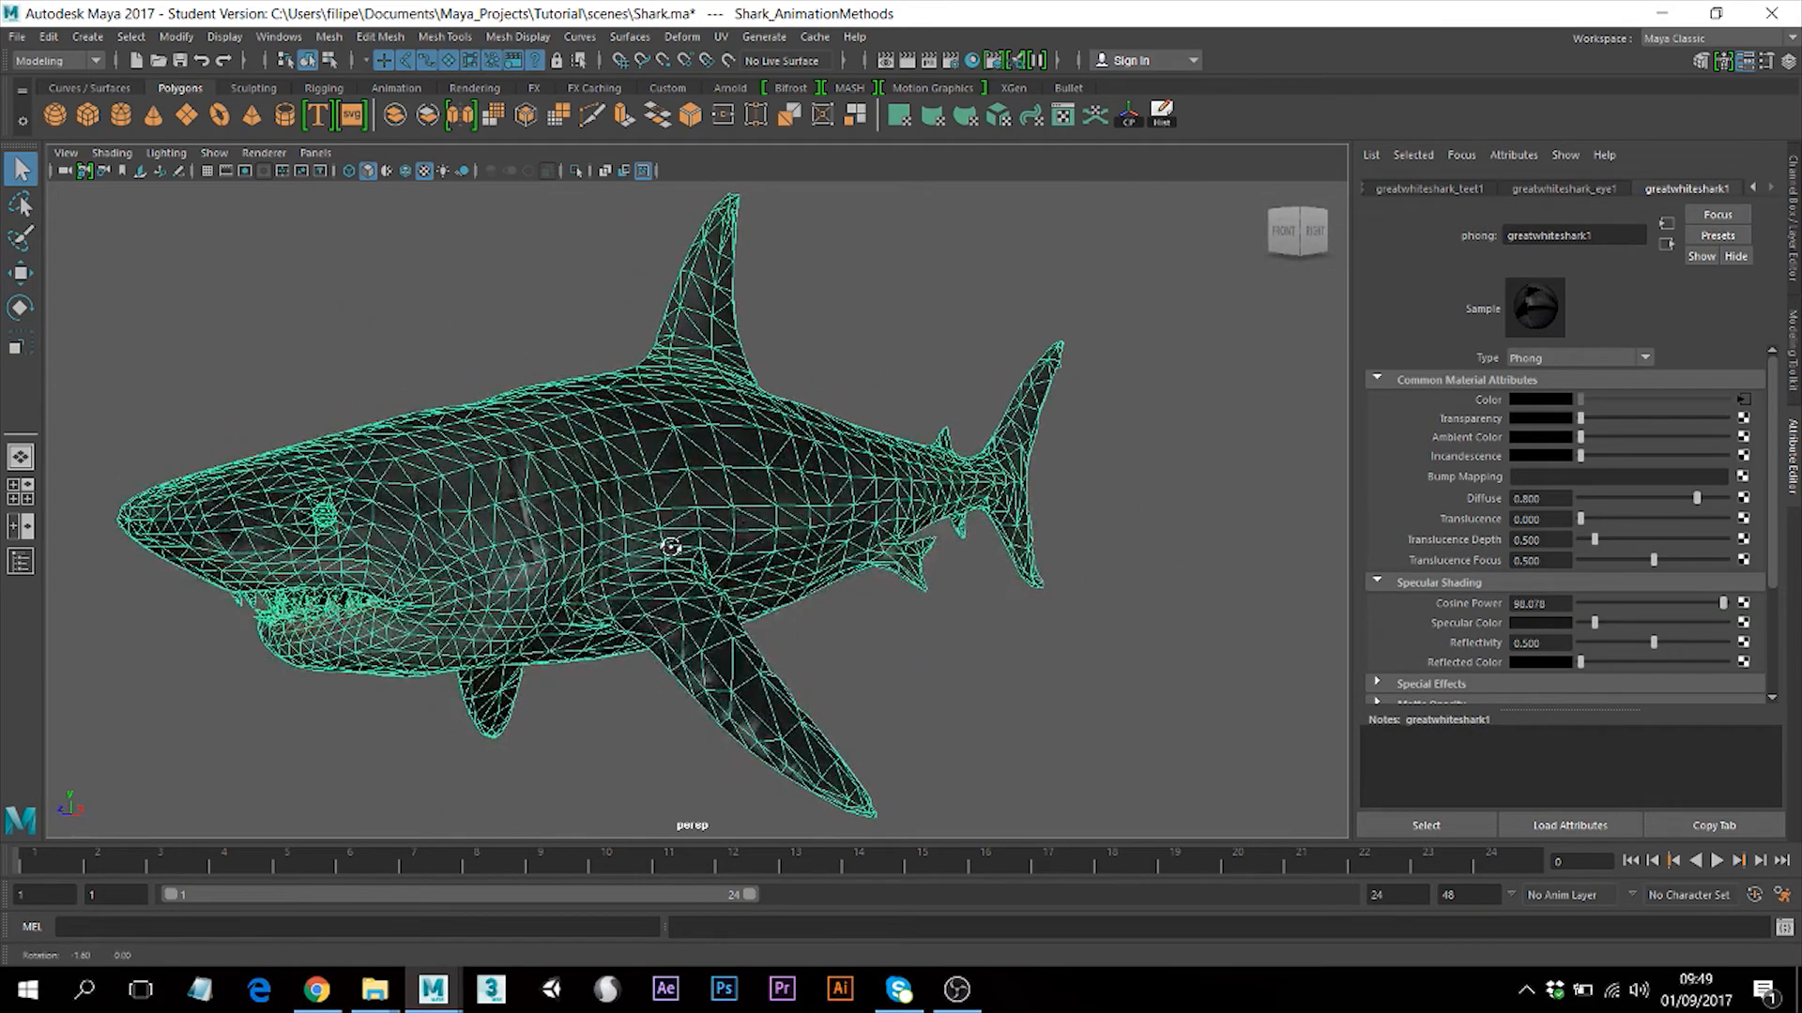
pyautogui.keyDown('alt'); pyautogui.moveTo(764, 515); pyautogui.dragTo(954, 481); pyautogui.keyUp('alt')
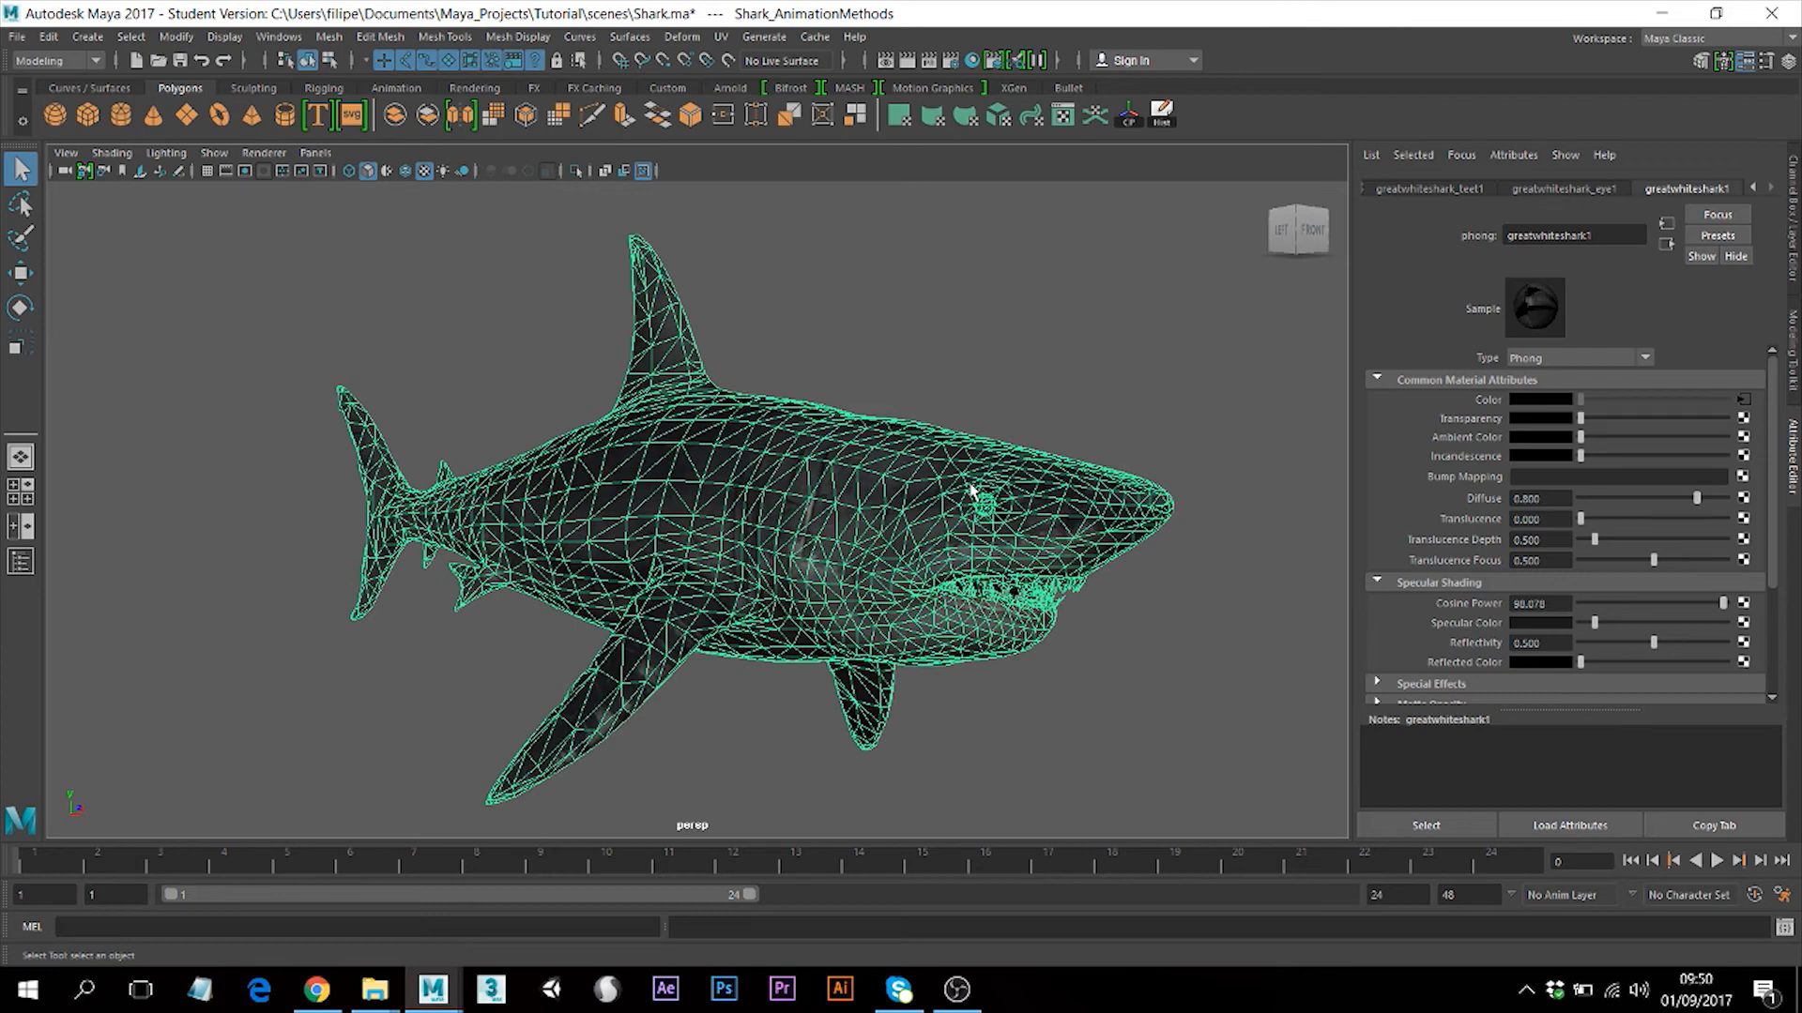
# Deselect the shark and examine its textured surface from several angles and distances.
pyautogui.keyDown('alt'); pyautogui.moveTo(873, 516); pyautogui.dragTo(902, 409); pyautogui.keyUp('alt')
pyautogui.click(902, 409)
pyautogui.keyDown('alt'); pyautogui.moveTo(559, 341); pyautogui.dragTo(609, 485); pyautogui.keyUp('alt')
pyautogui.click(17, 36)
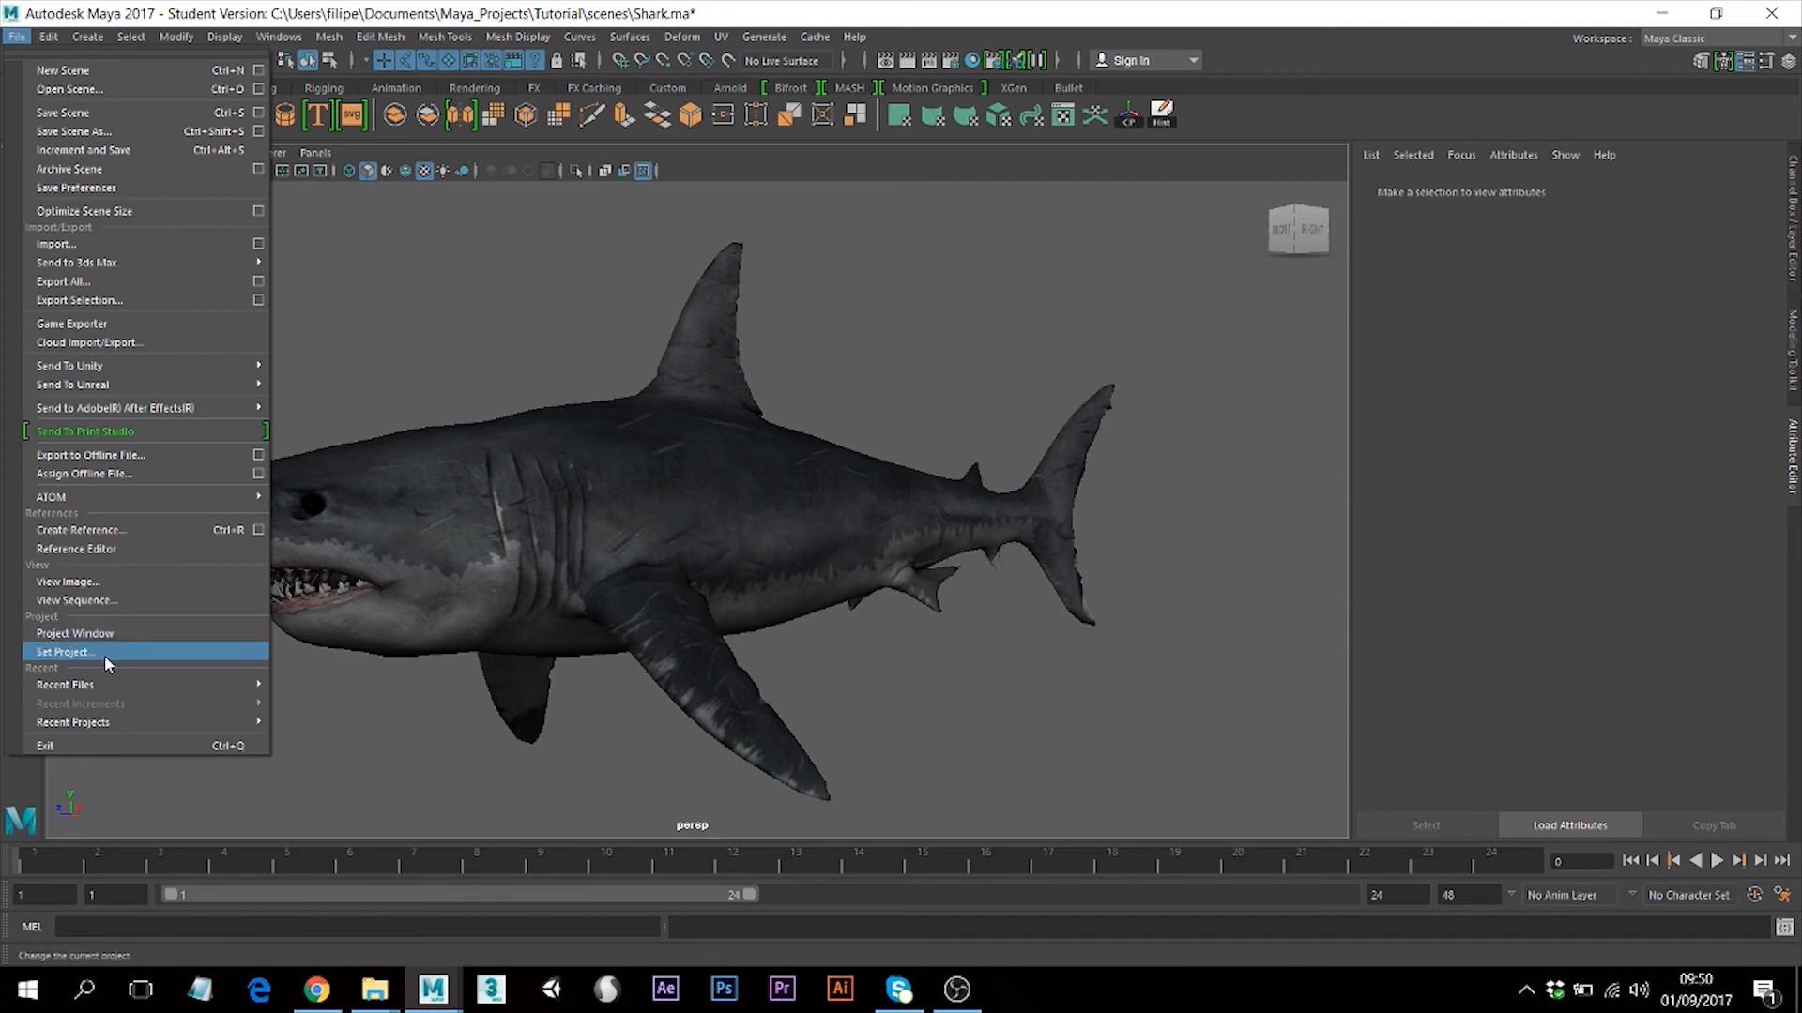
pyautogui.click(467, 450)
pyautogui.click(532, 453)
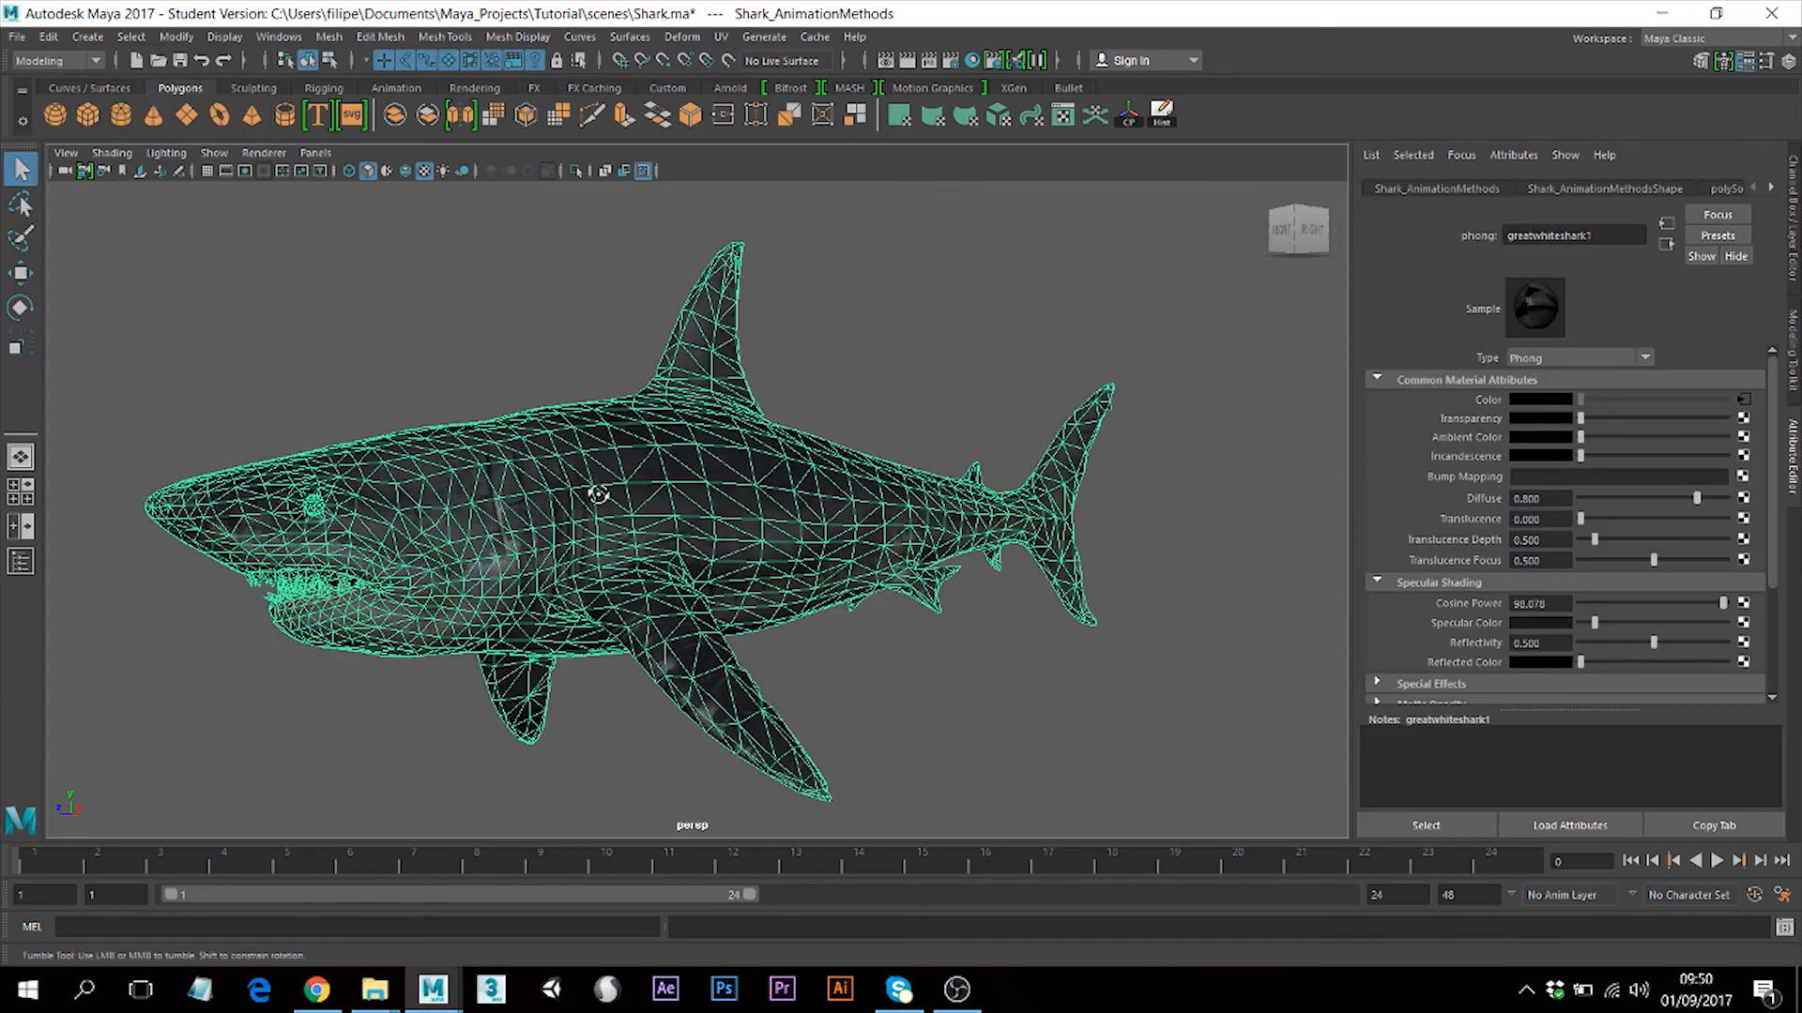
pyautogui.keyDown('alt'); pyautogui.moveTo(599, 495); pyautogui.dragTo(644, 509); pyautogui.keyUp('alt')
pyautogui.keyDown('alt'); pyautogui.moveTo(644, 509); pyautogui.dragTo(639, 554, button='right'); pyautogui.keyUp('alt')
pyautogui.keyDown('alt'); pyautogui.moveTo(639, 555); pyautogui.dragTo(631, 555); pyautogui.keyUp('alt')
pyautogui.keyDown('alt'); pyautogui.moveTo(650, 537); pyautogui.dragTo(648, 498, button='right'); pyautogui.keyUp('alt')
pyautogui.keyDown('alt'); pyautogui.moveTo(647, 498); pyautogui.dragTo(661, 514); pyautogui.keyUp('alt')
pyautogui.click(830, 653)
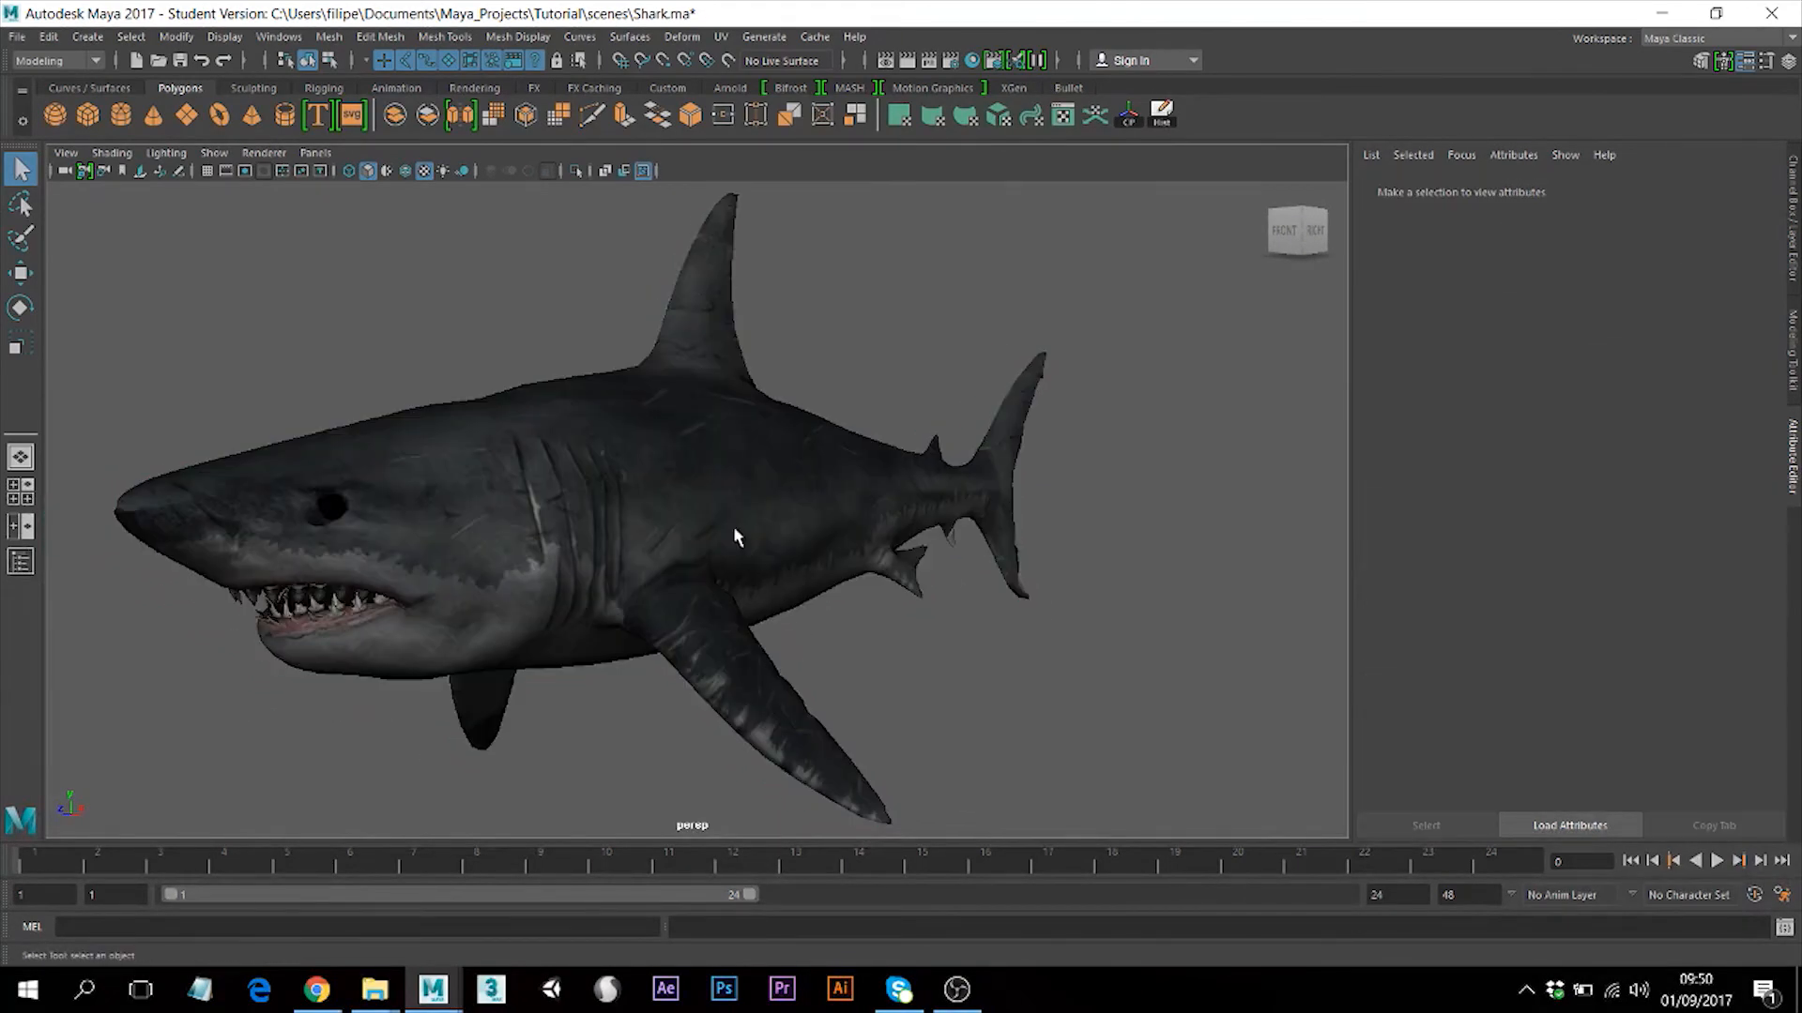
pyautogui.keyDown('alt'); pyautogui.moveTo(740, 507); pyautogui.dragTo(786, 510, button='middle'); pyautogui.keyUp('alt')
pyautogui.moveTo(795, 510)
pyautogui.keyDown('alt'); pyautogui.mouseDown()
pyautogui.moveTo(776, 515)
pyautogui.moveTo(791, 514)
pyautogui.mouseUp(); pyautogui.keyUp('alt')
pyautogui.scroll(2, 793, 518)
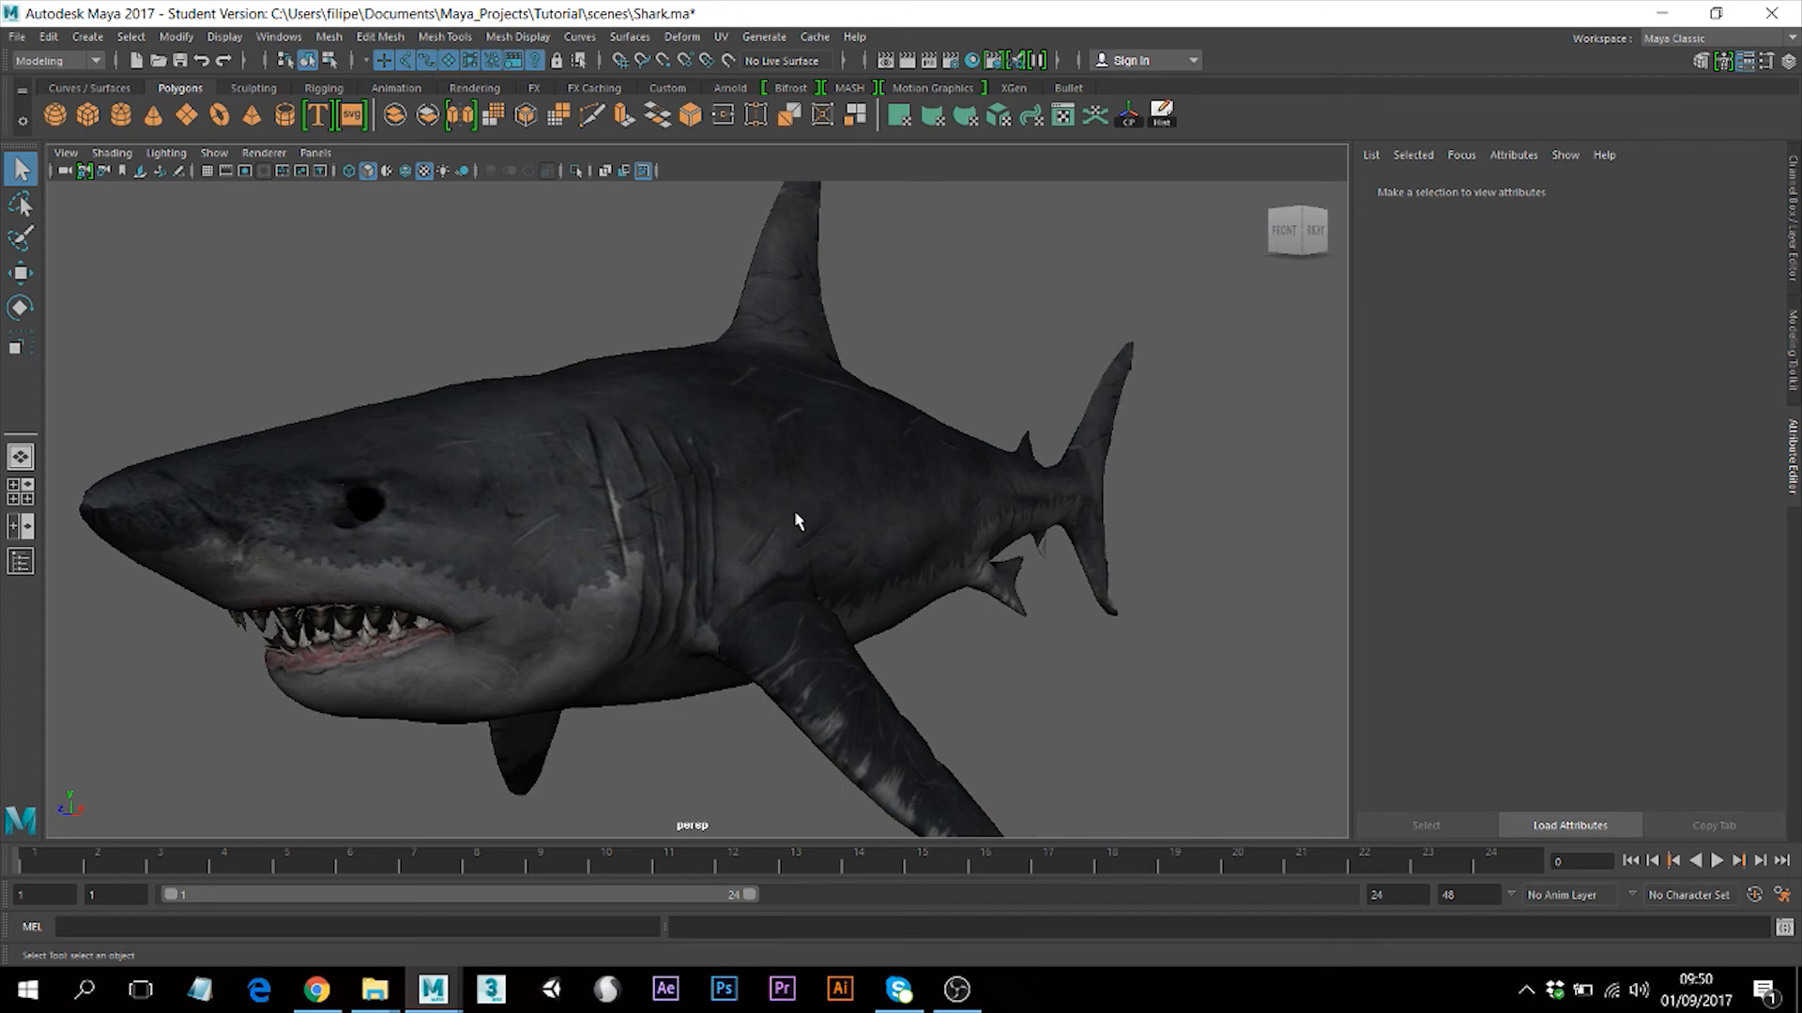
pyautogui.keyDown('alt'); pyautogui.moveTo(797, 509); pyautogui.dragTo(793, 403, button='right'); pyautogui.keyUp('alt')
pyautogui.keyDown('alt'); pyautogui.moveTo(795, 442); pyautogui.dragTo(799, 448, button='middle'); pyautogui.keyUp('alt')
pyautogui.moveTo(812, 449)
pyautogui.keyDown('alt'); pyautogui.mouseDown(button='right')
pyautogui.moveTo(808, 422)
pyautogui.moveTo(801, 480)
pyautogui.mouseUp(button='right'); pyautogui.keyUp('alt')
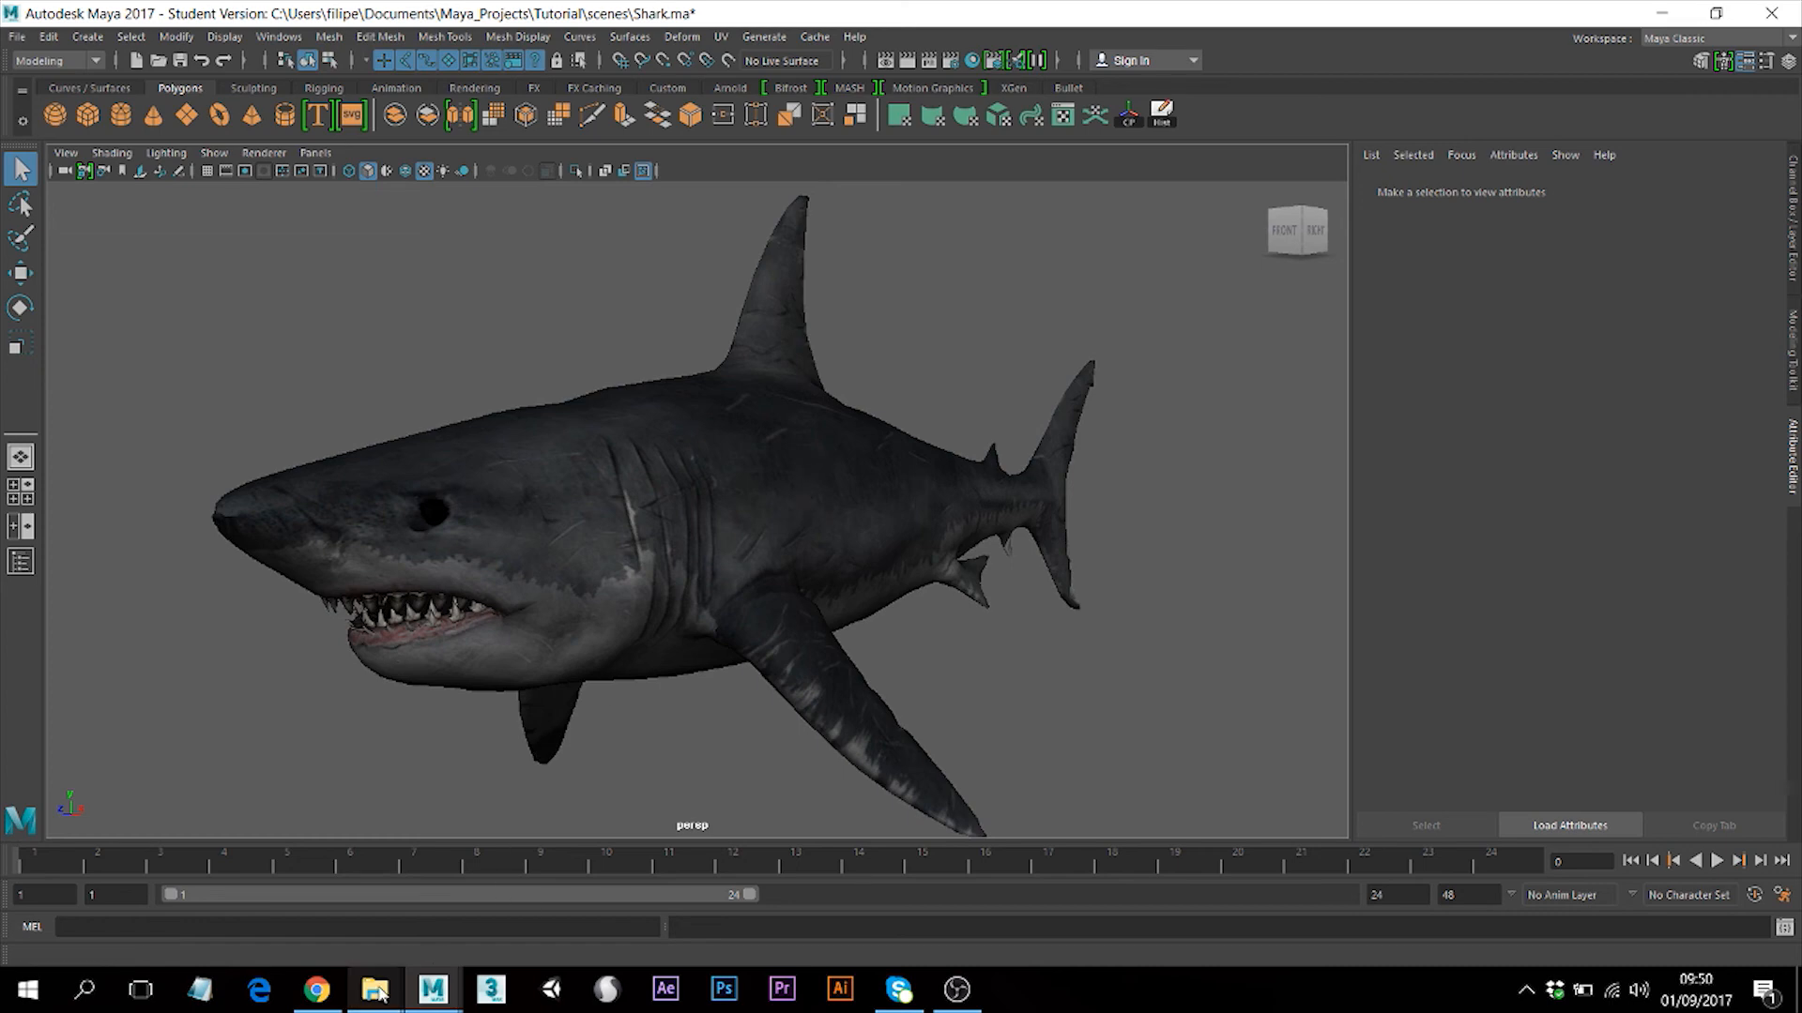
# Switch to File Explorer and check the texture files in the Tutorial project's sourceimages folder.
pyautogui.moveTo(376, 987)
pyautogui.click(392, 913)
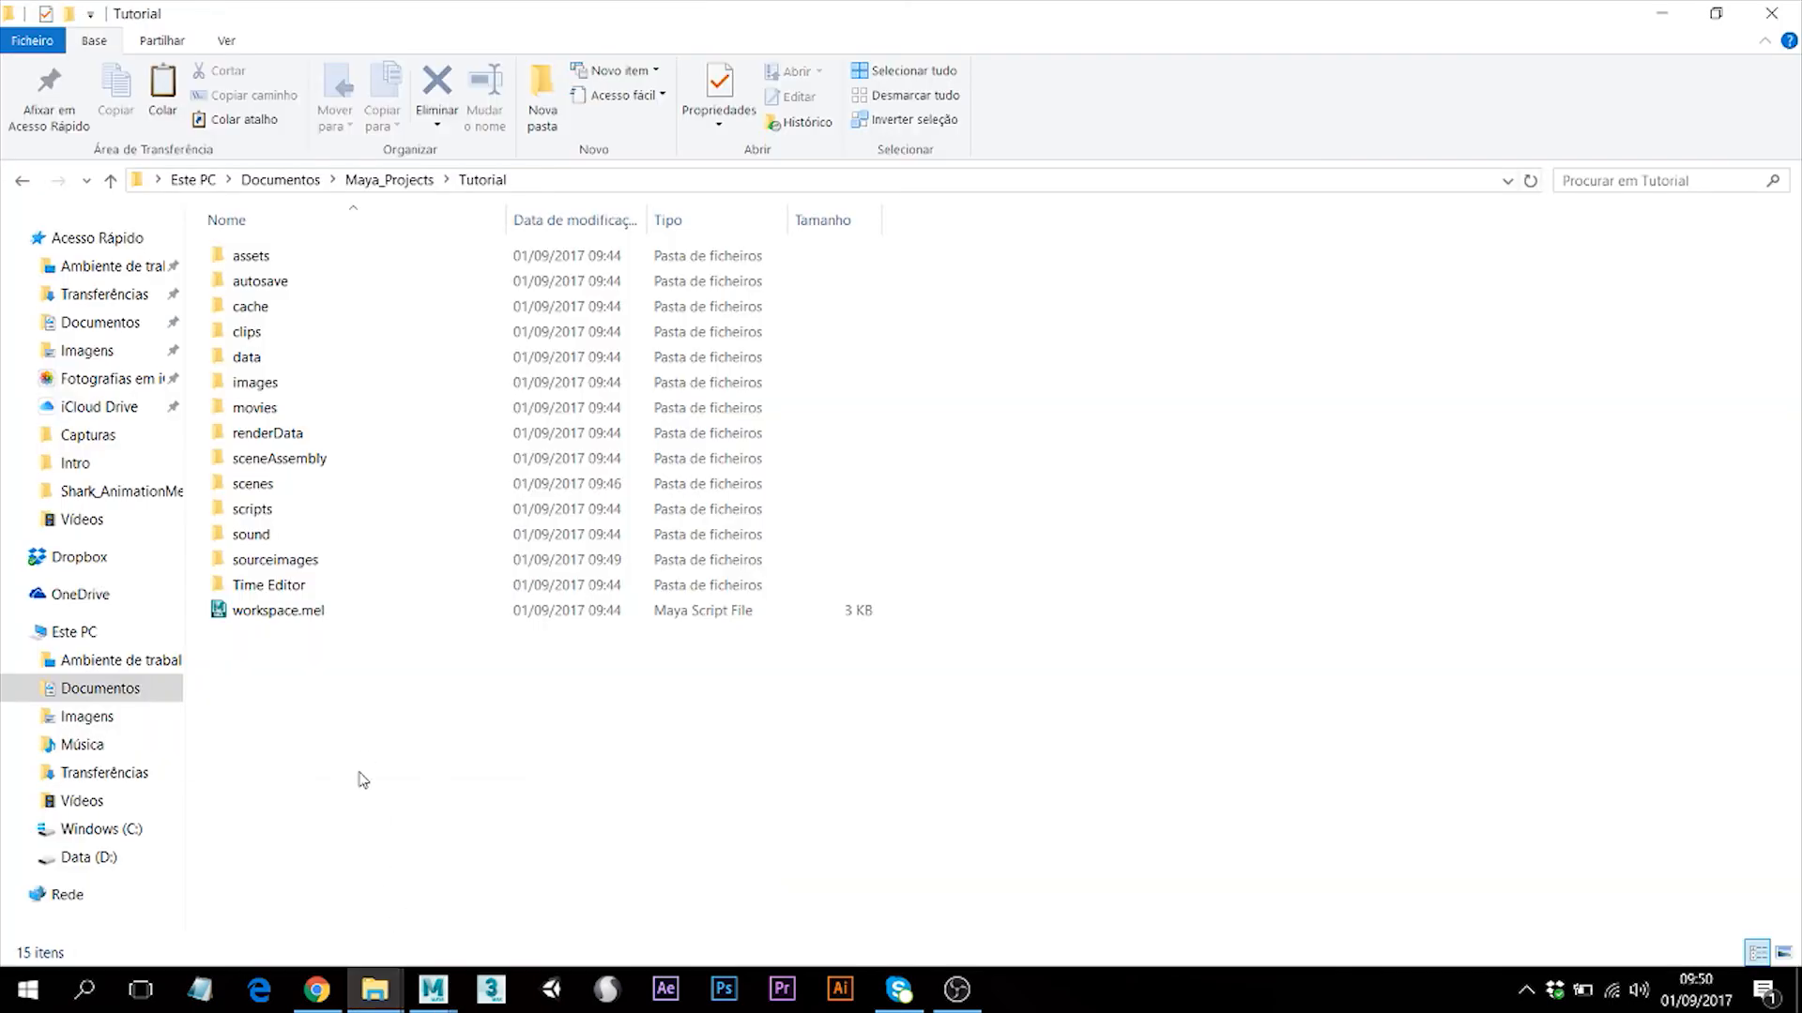
pyautogui.press('BackSpace')
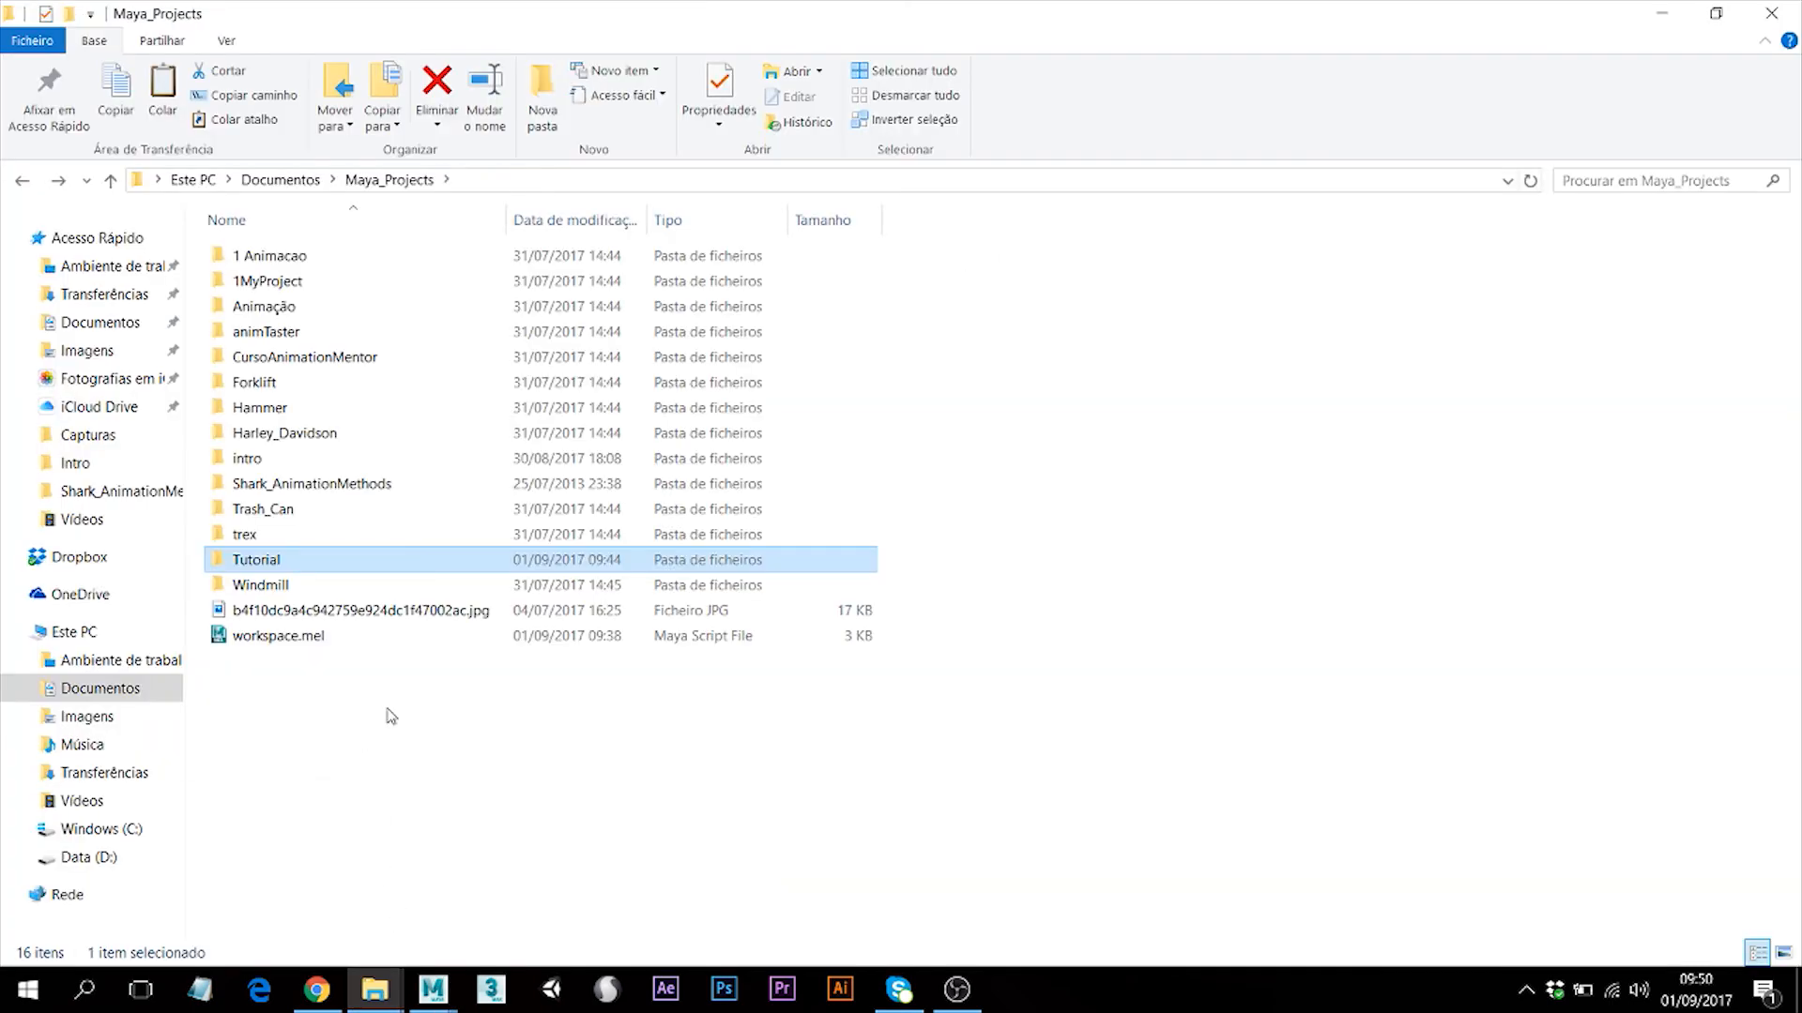
pyautogui.doubleClick(271, 566)
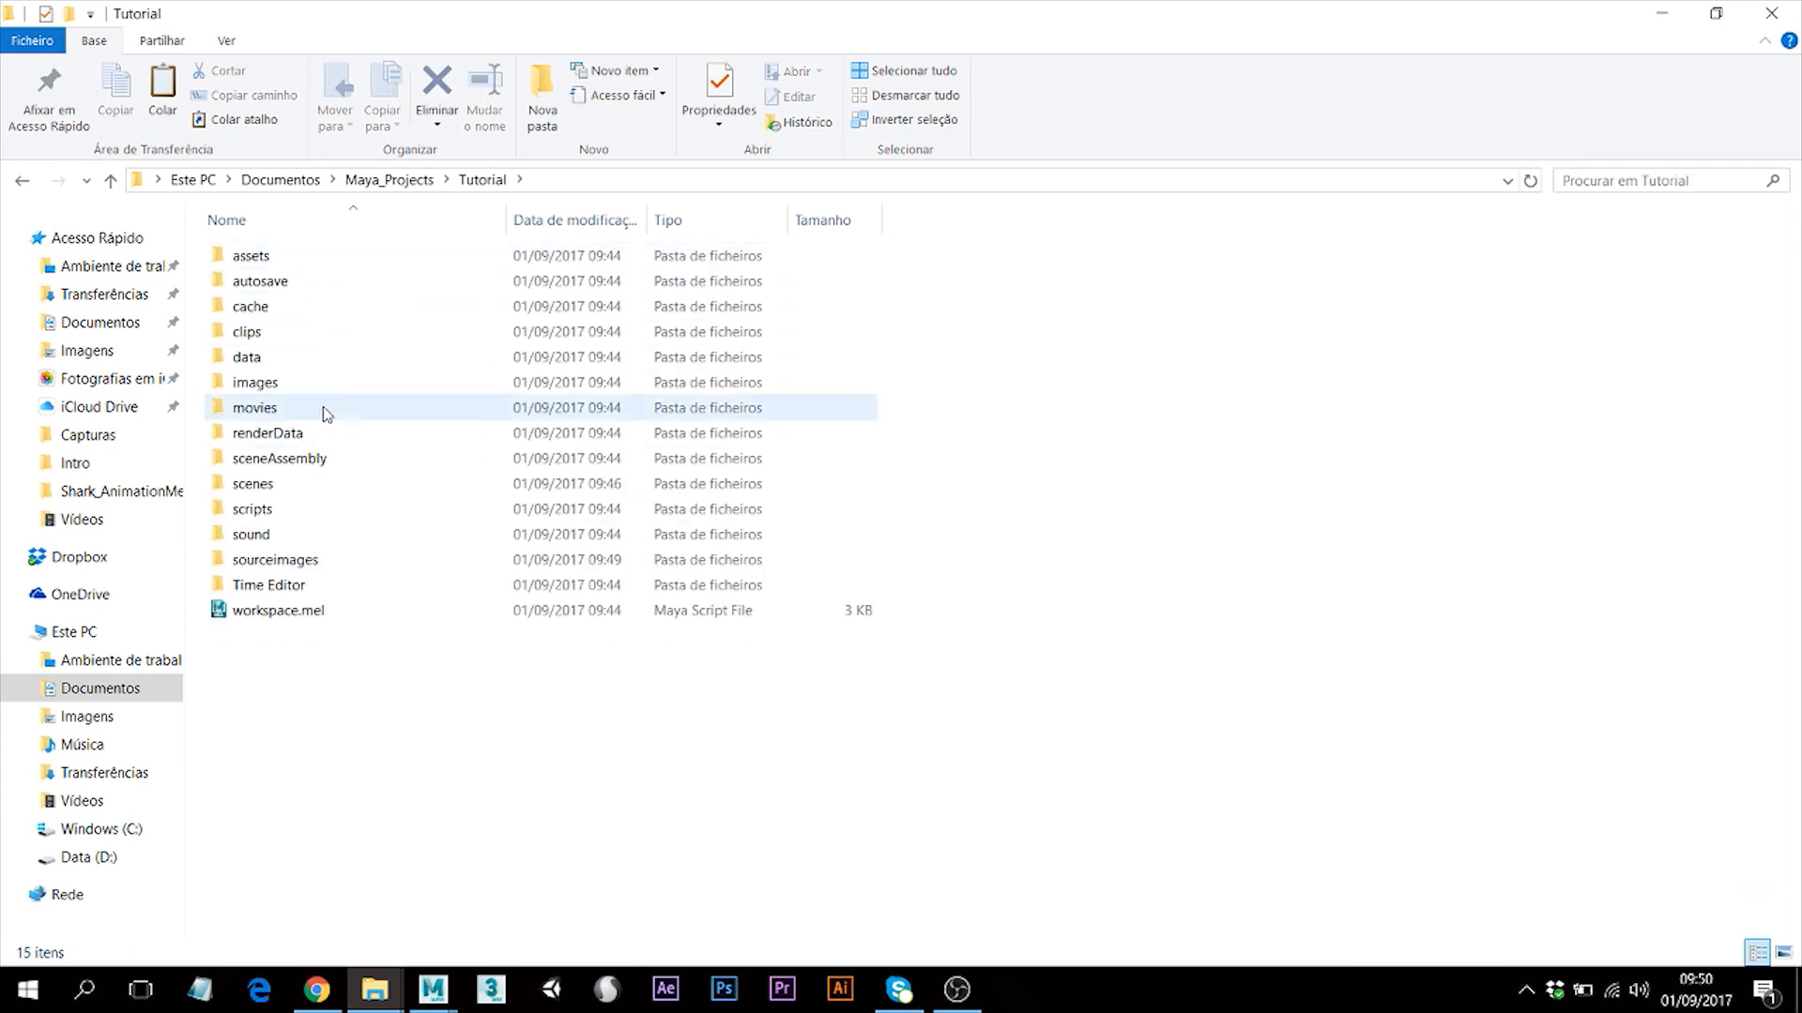
pyautogui.doubleClick(302, 561)
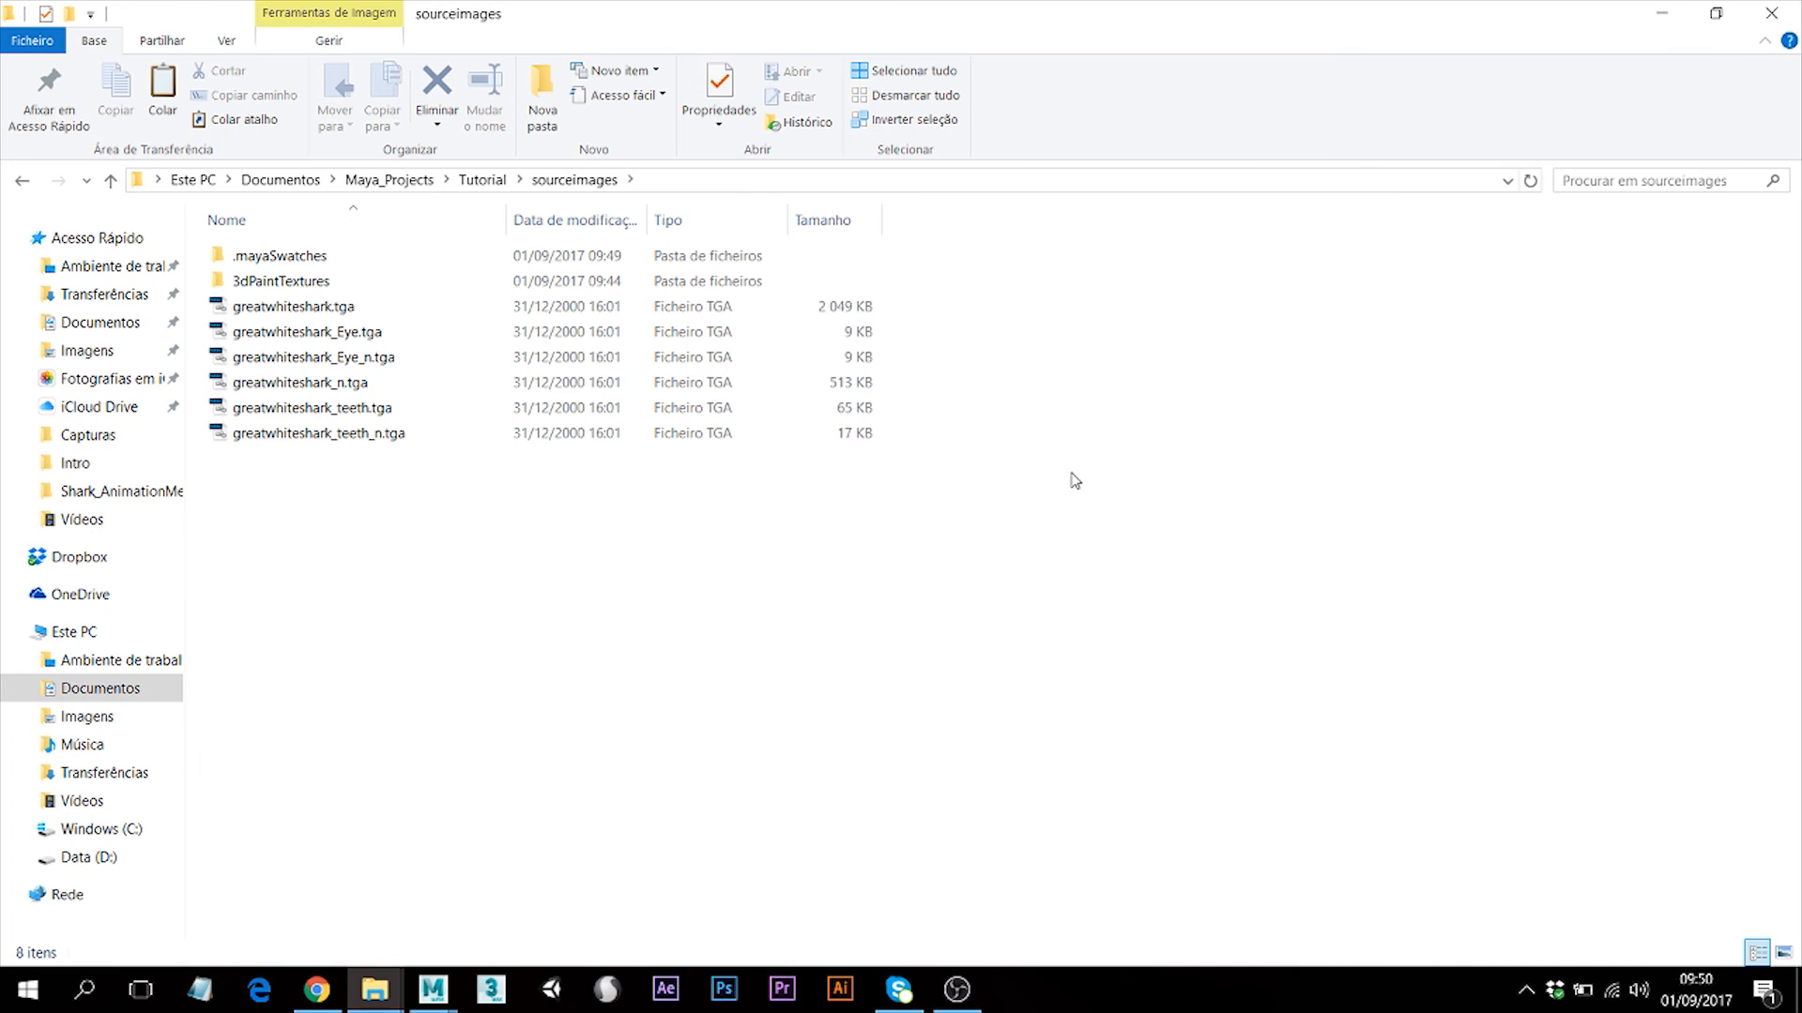
pyautogui.press('BackSpace')
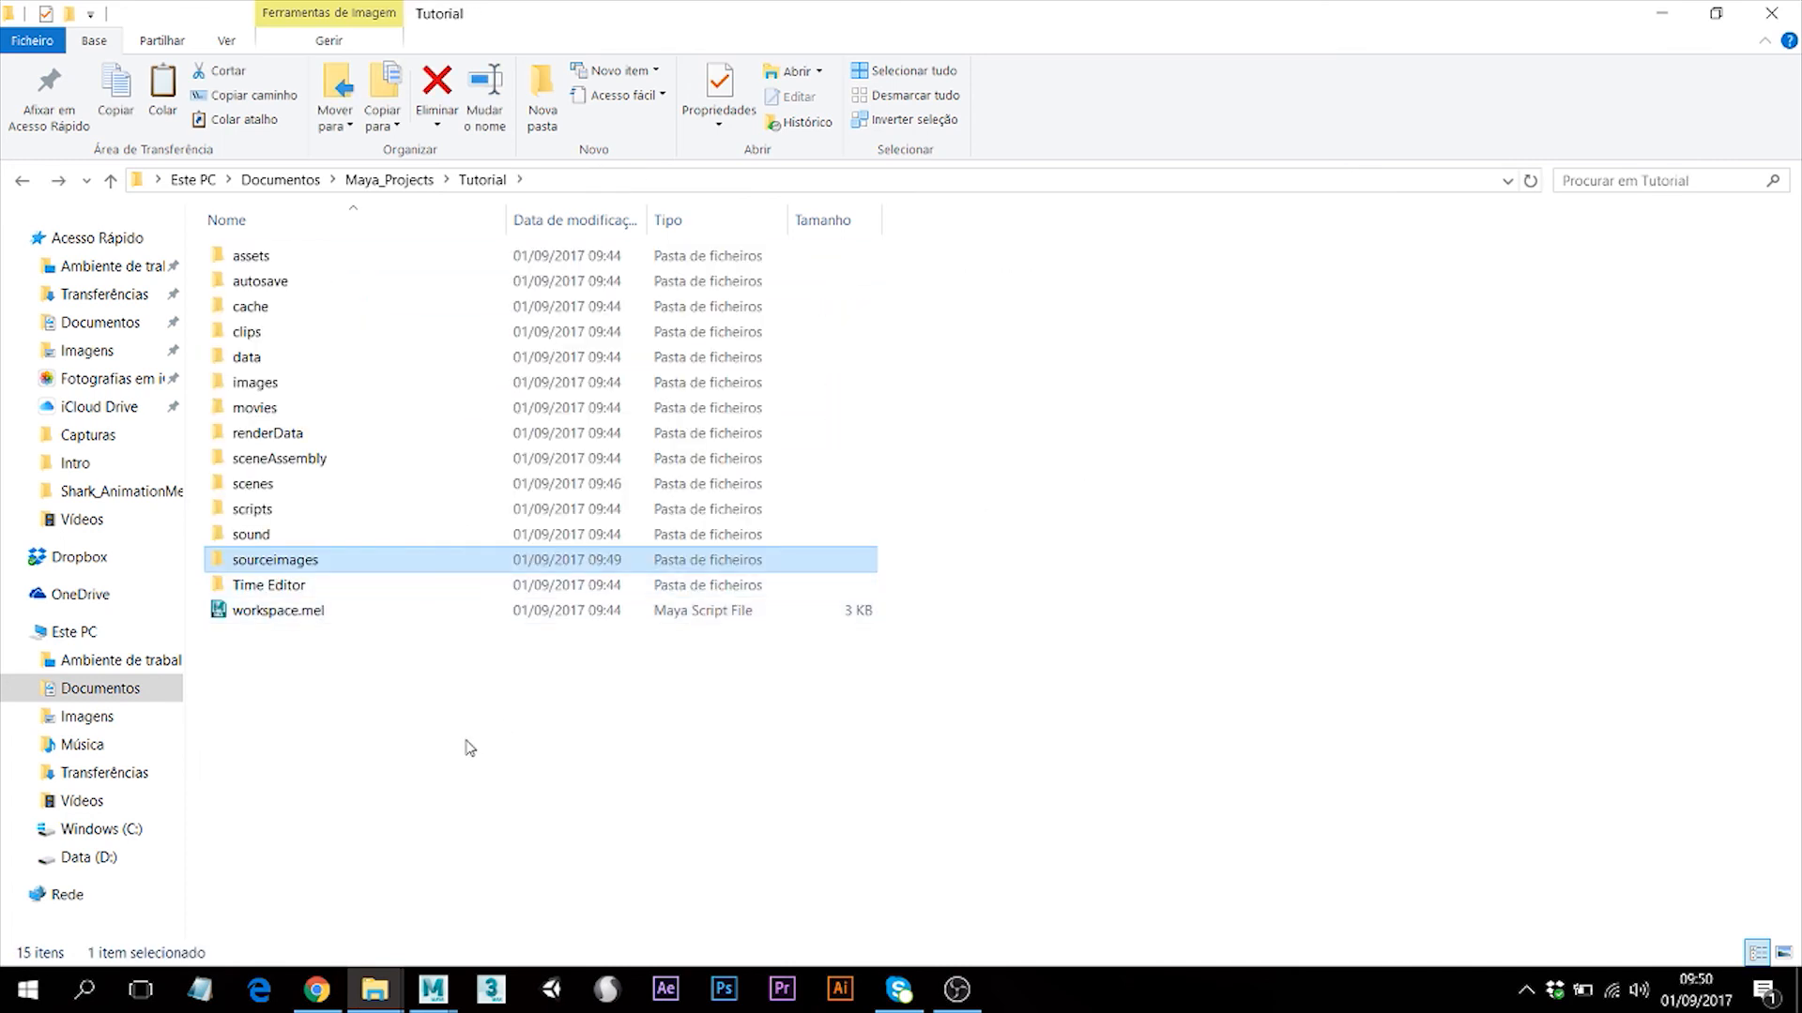
# Highlight everything inside the Tutorial folder, and go up to Maya_Projects to pick out the Tutorial folder itself.
pyautogui.moveTo(360, 748); pyautogui.dragTo(301, 249)
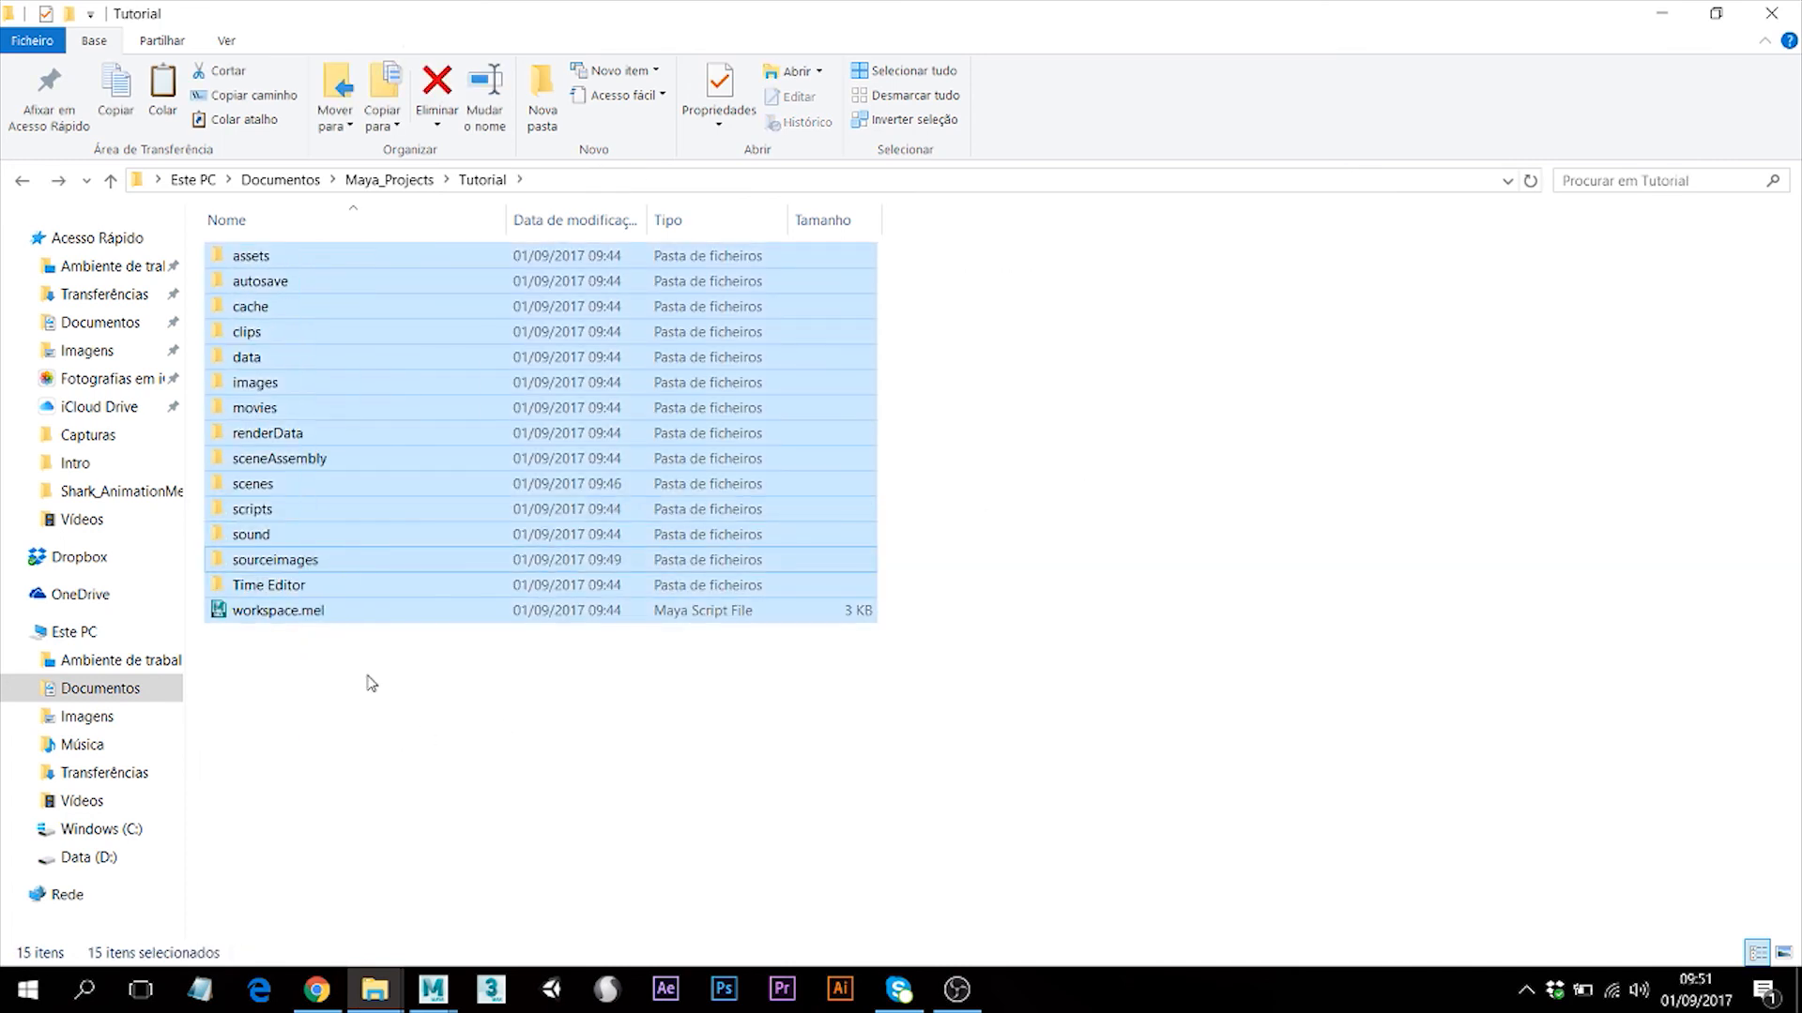
pyautogui.press('BackSpace')
pyautogui.click(288, 566)
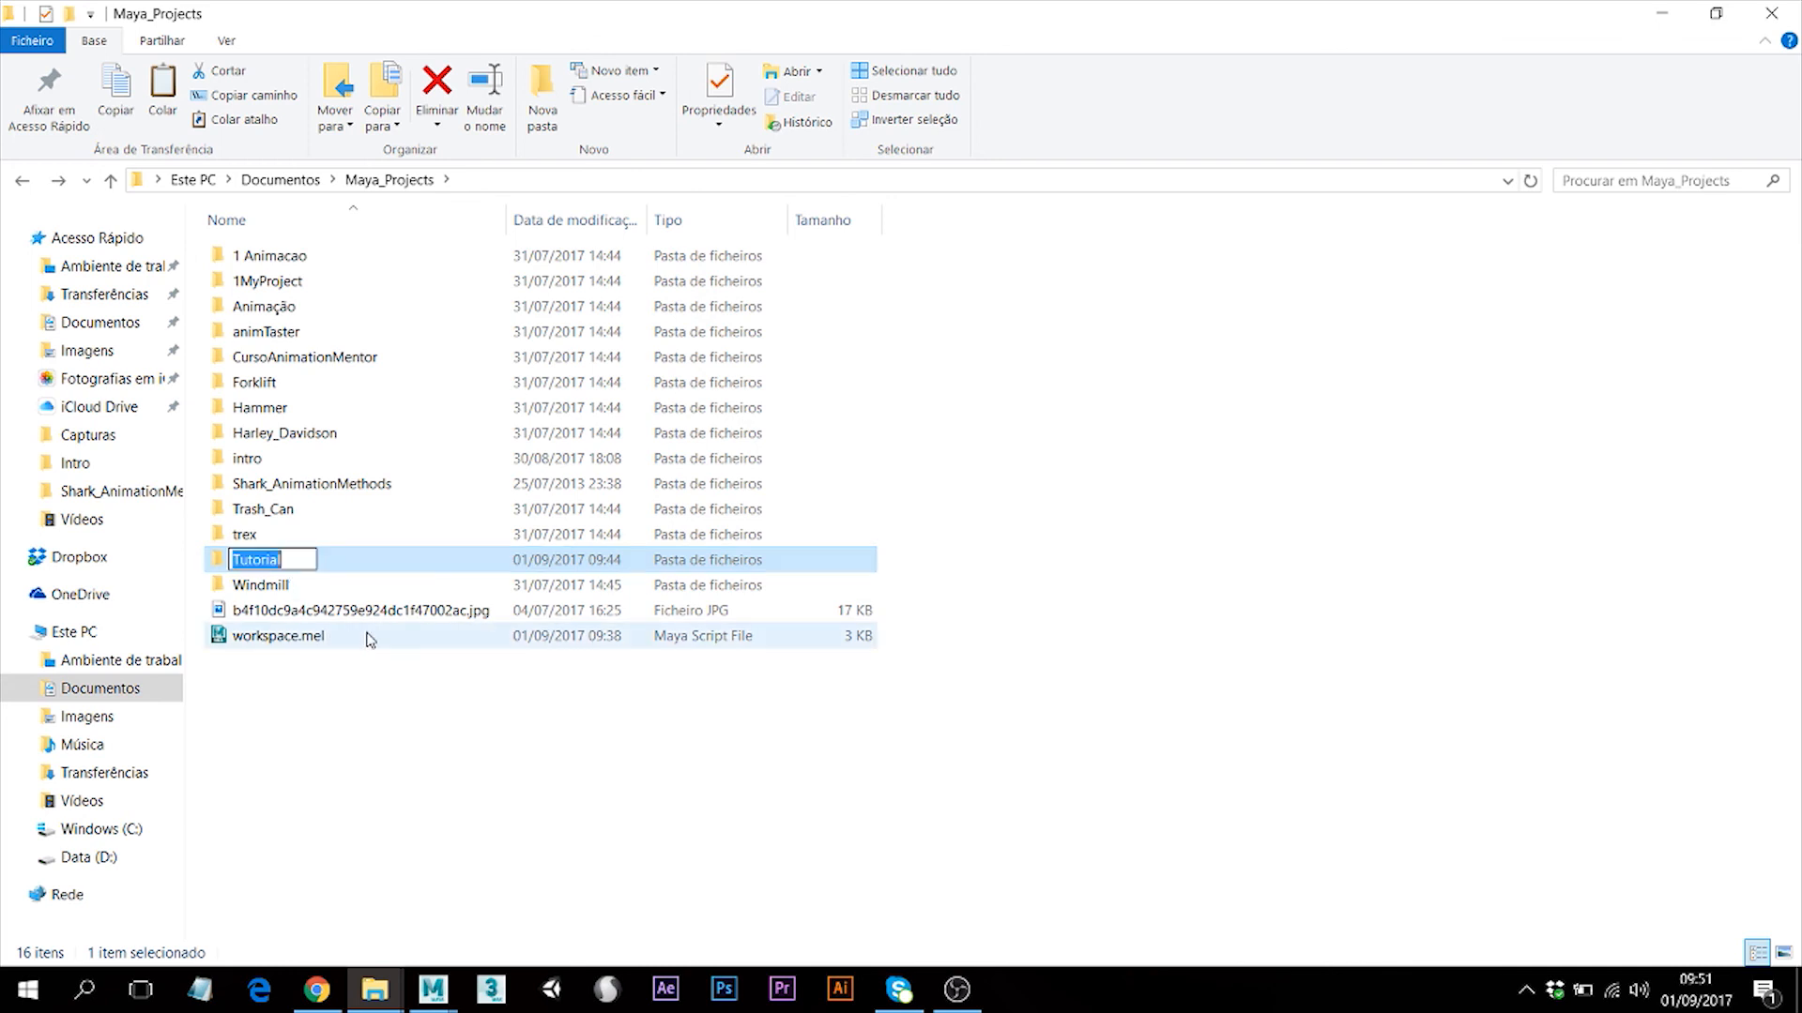
# Switch back to Maya and examine the textured shark from the side and front, near and far.
pyautogui.click(431, 990)
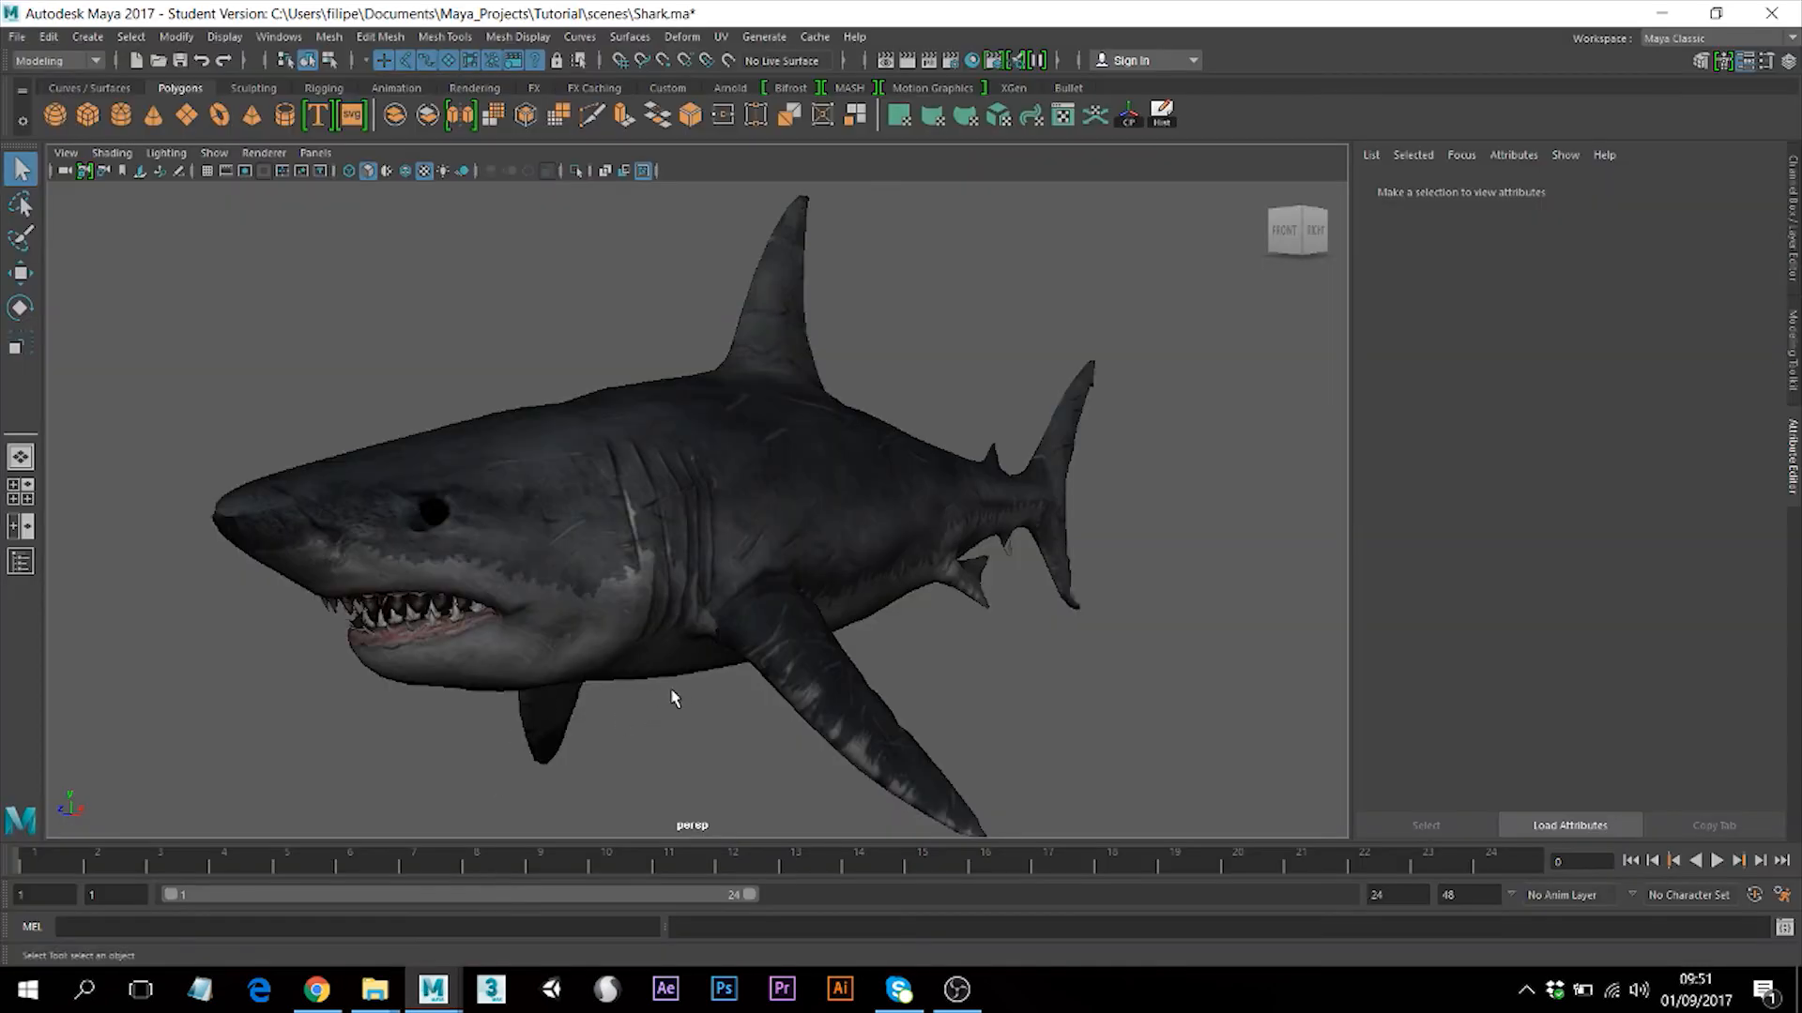
pyautogui.keyDown('alt'); pyautogui.moveTo(663, 695); pyautogui.dragTo(673, 667, button='middle'); pyautogui.keyUp('alt')
pyautogui.scroll(2, 748, 571)
pyautogui.scroll(-5, 749, 553)
pyautogui.scroll(1, 744, 502)
pyautogui.scroll(-1, 744, 506)
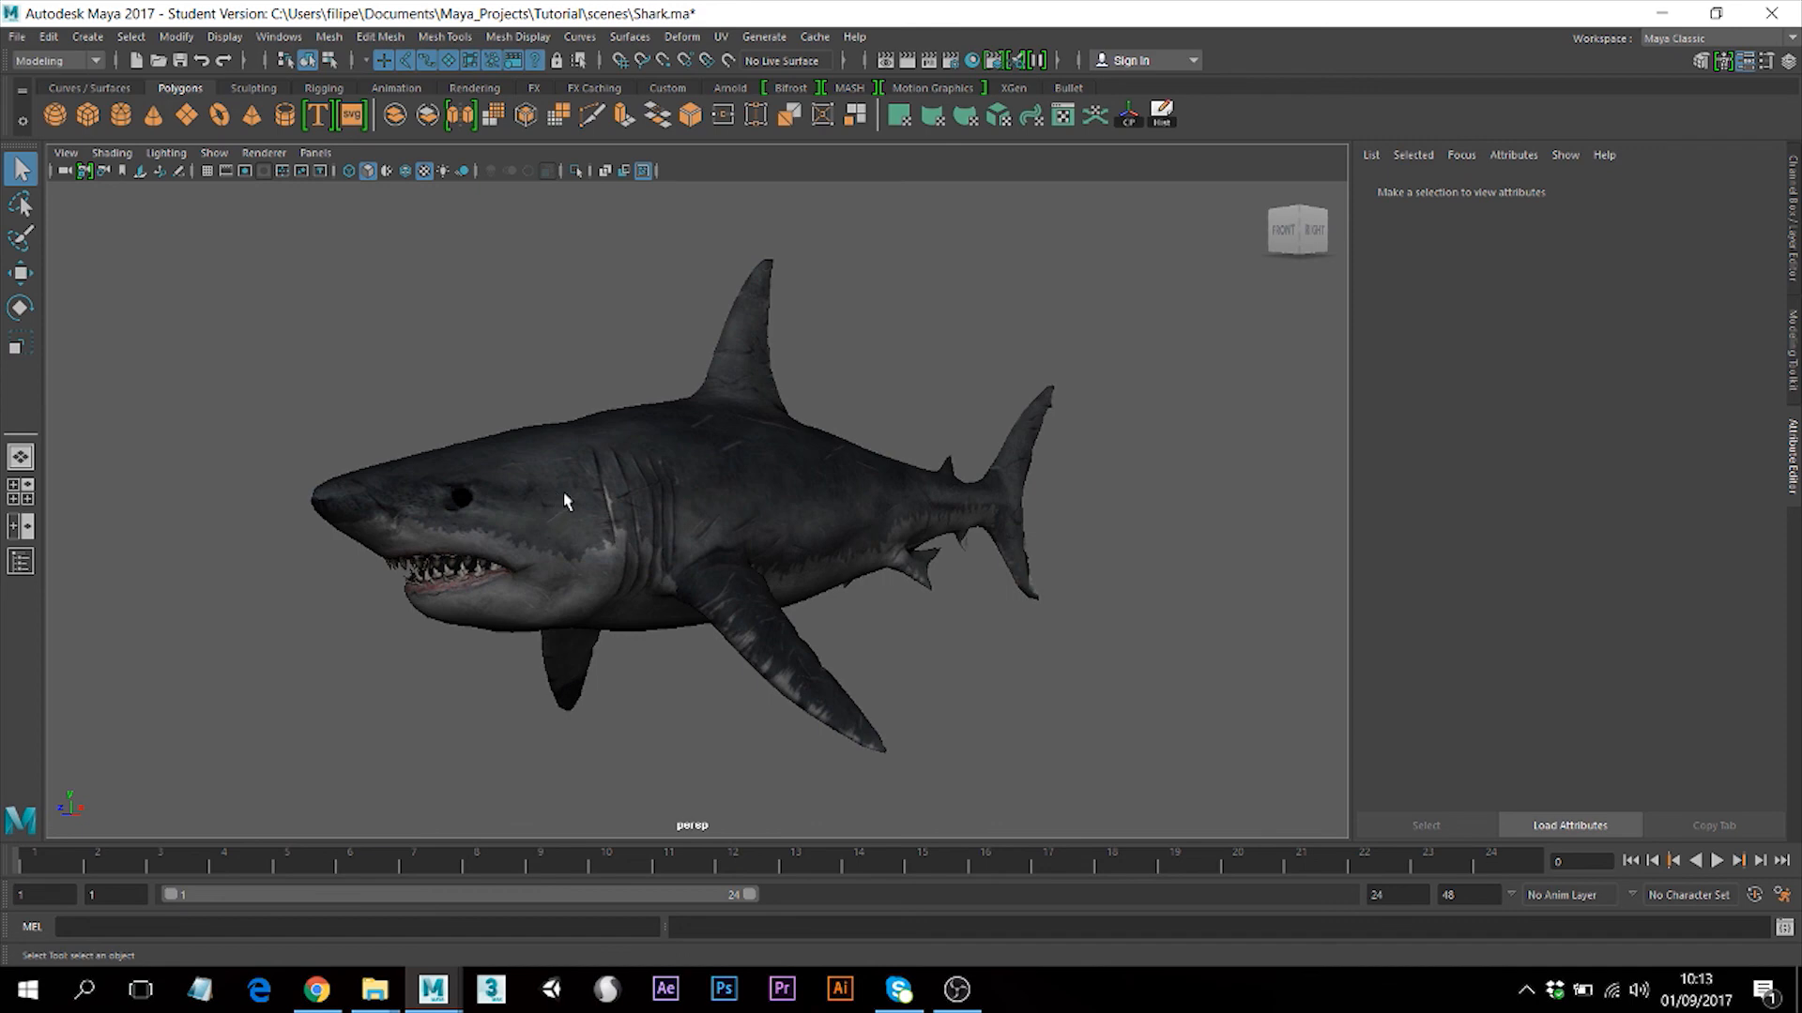
pyautogui.keyDown('alt'); pyautogui.moveTo(566, 502); pyautogui.dragTo(649, 509); pyautogui.keyUp('alt')
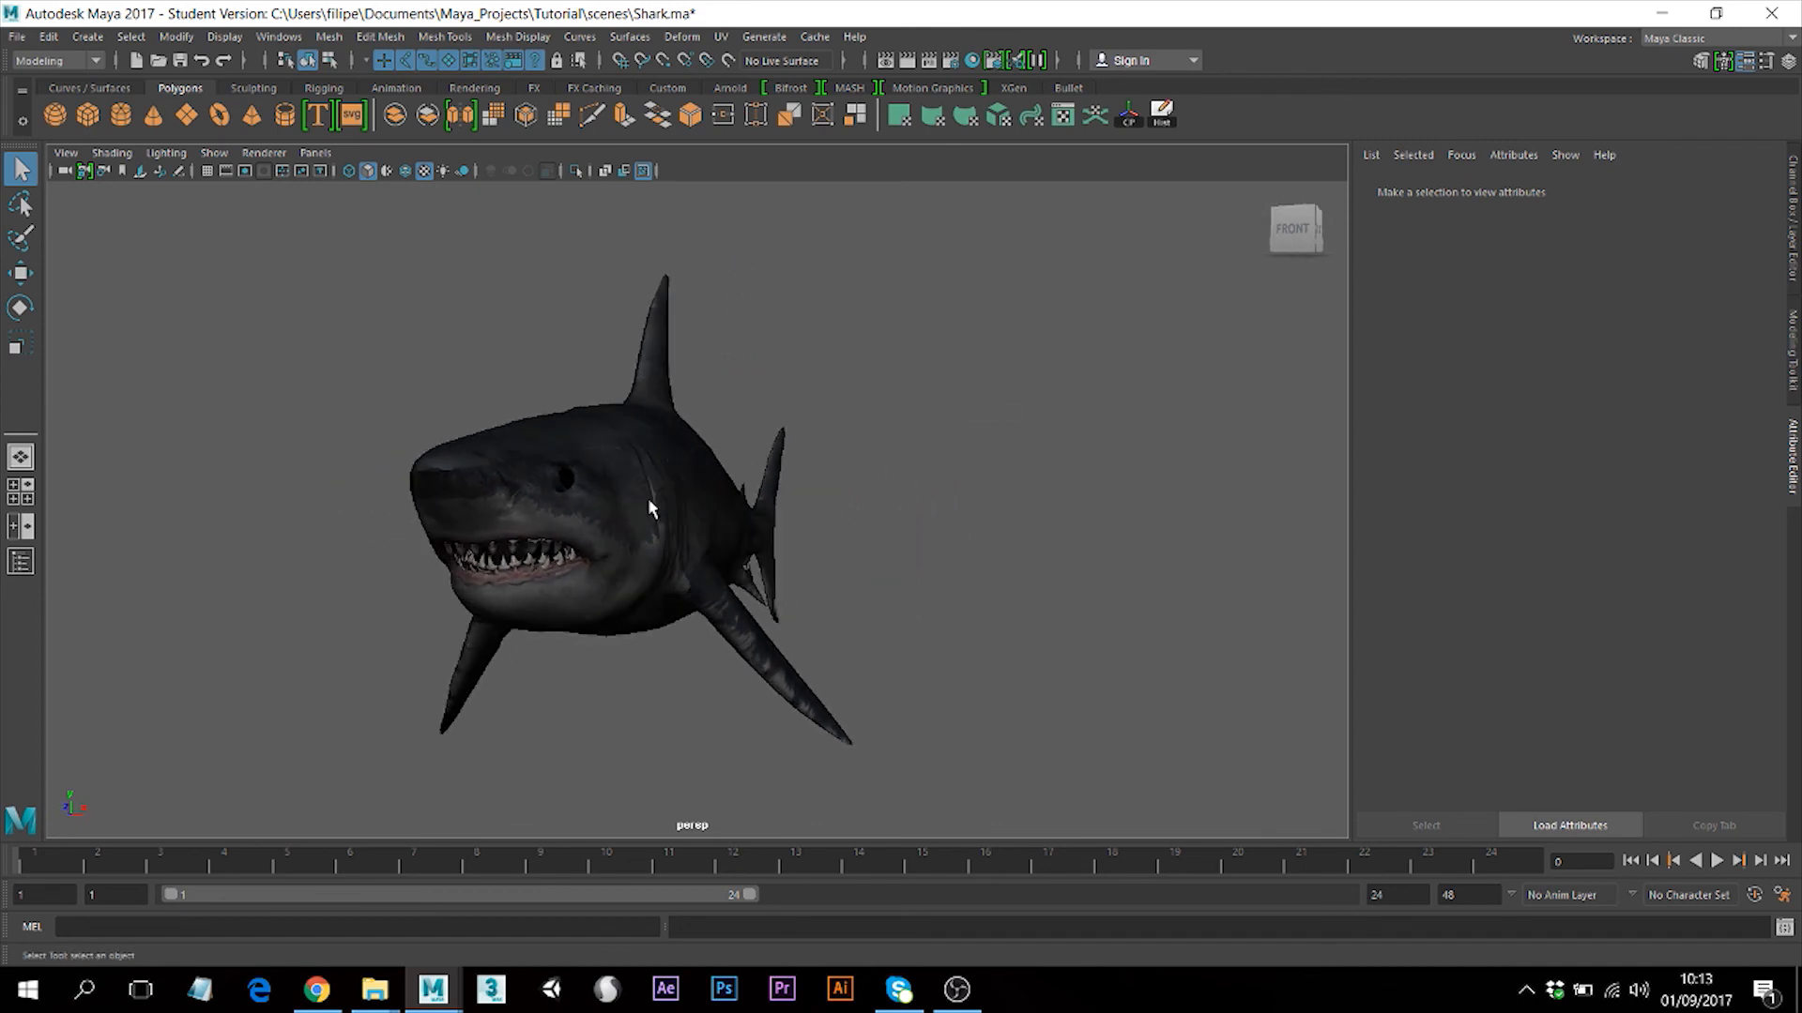
pyautogui.keyDown('alt'); pyautogui.moveTo(603, 497); pyautogui.dragTo(635, 519); pyautogui.keyUp('alt')
pyautogui.scroll(8, 689, 503)
pyautogui.scroll(-6, 728, 495)
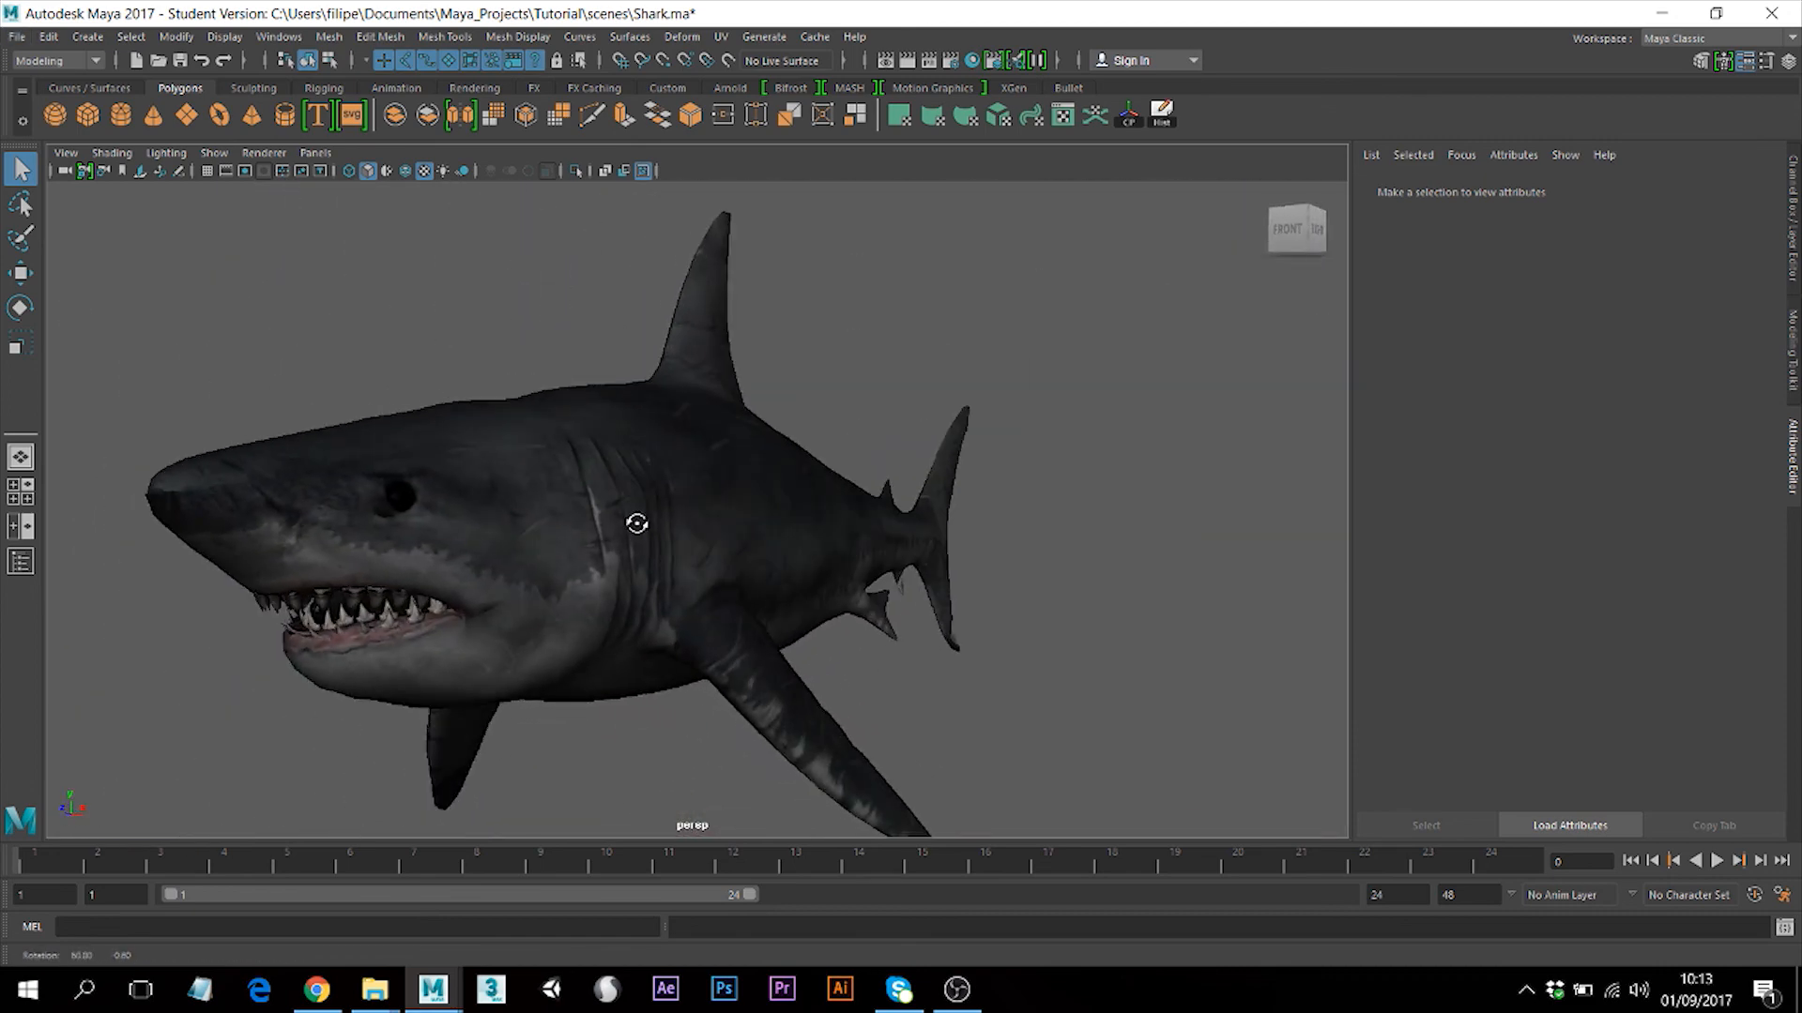